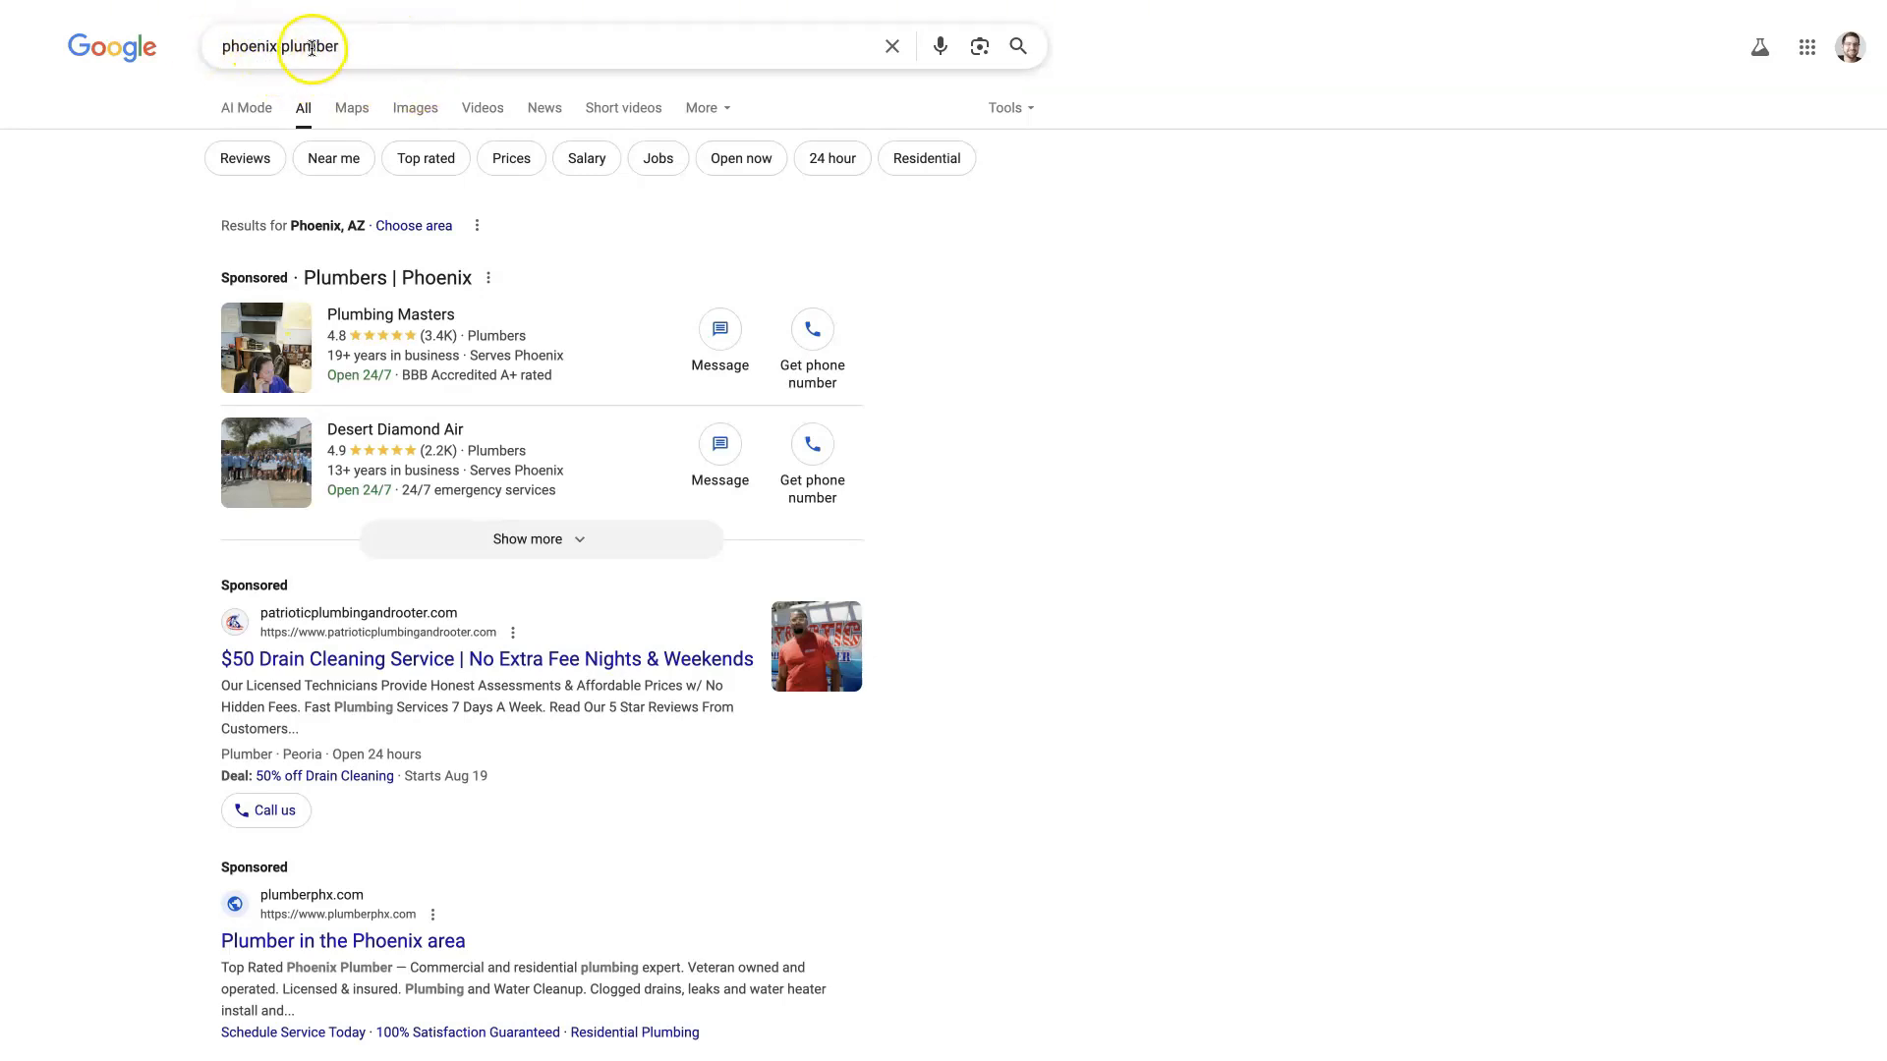
Step: Review the sponsored ads, local business listings and organic results on the Google results page for "phoenix plumber"
scroll(105, 560, down, 10)
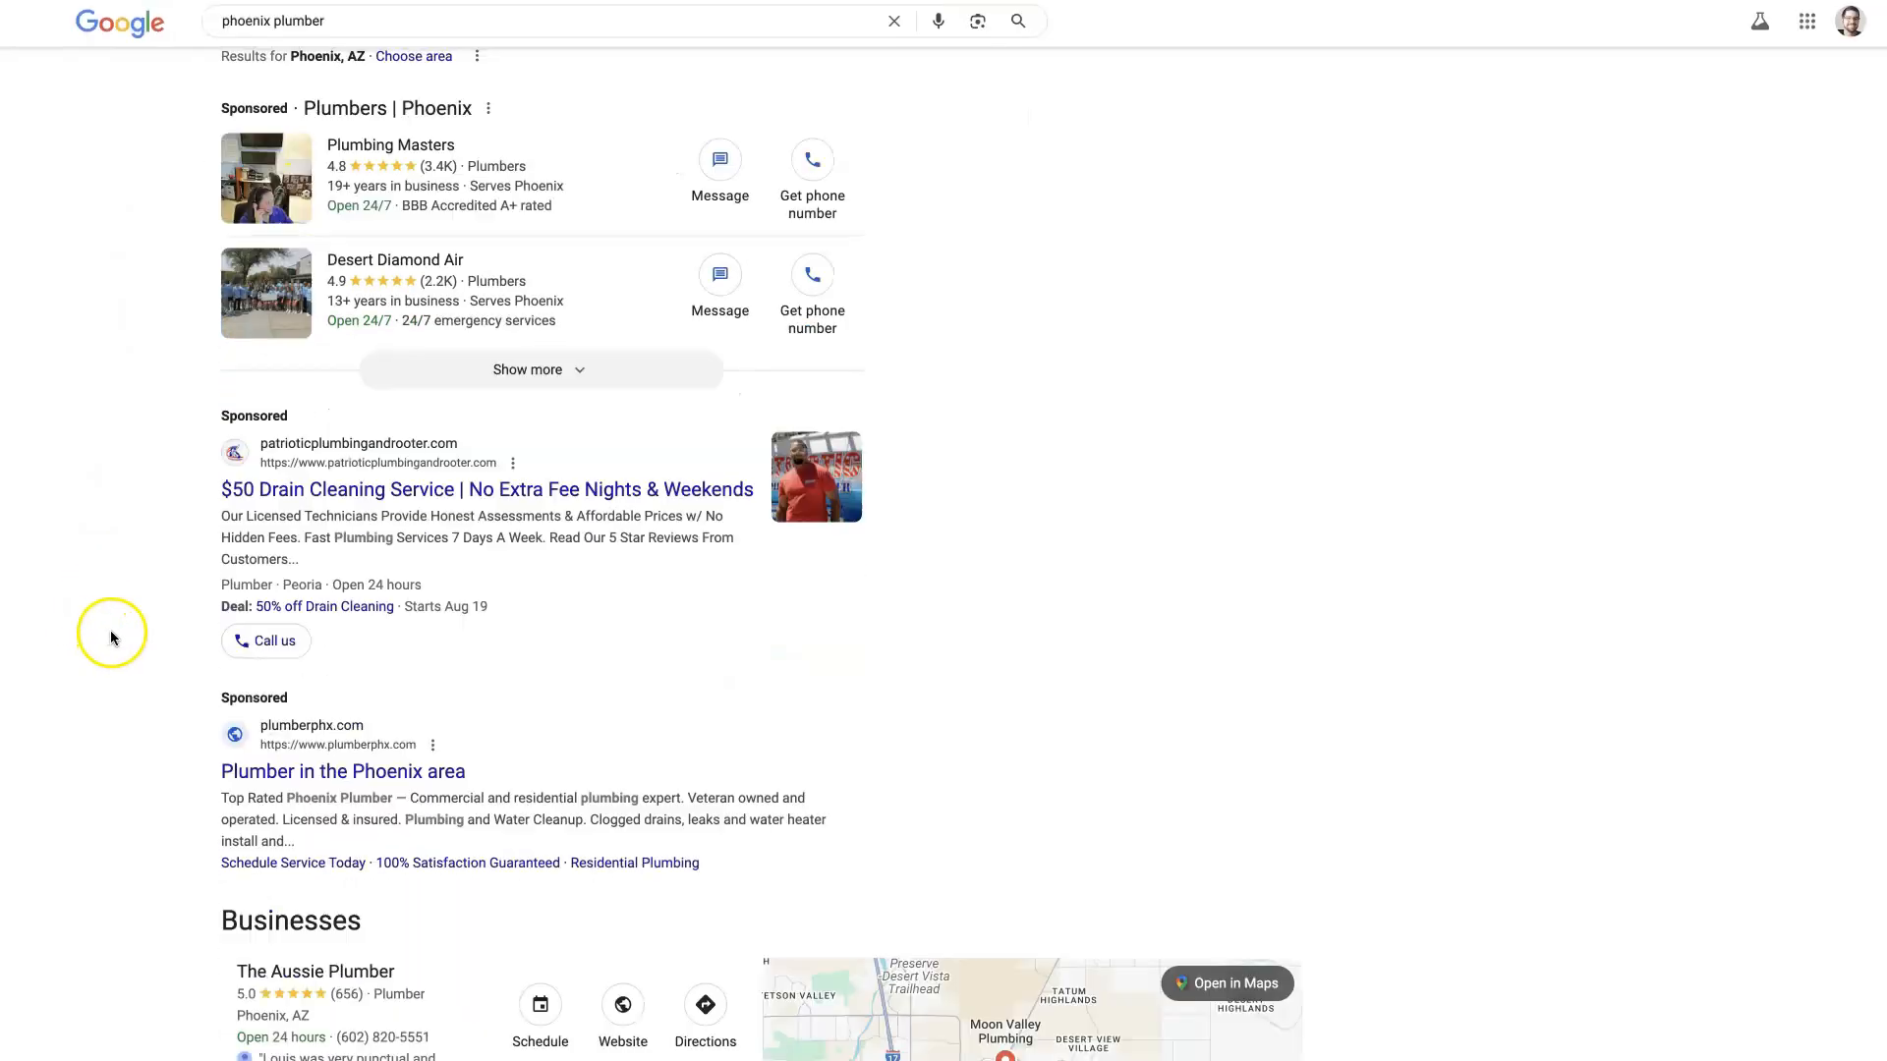
scroll(105, 639, down, 1)
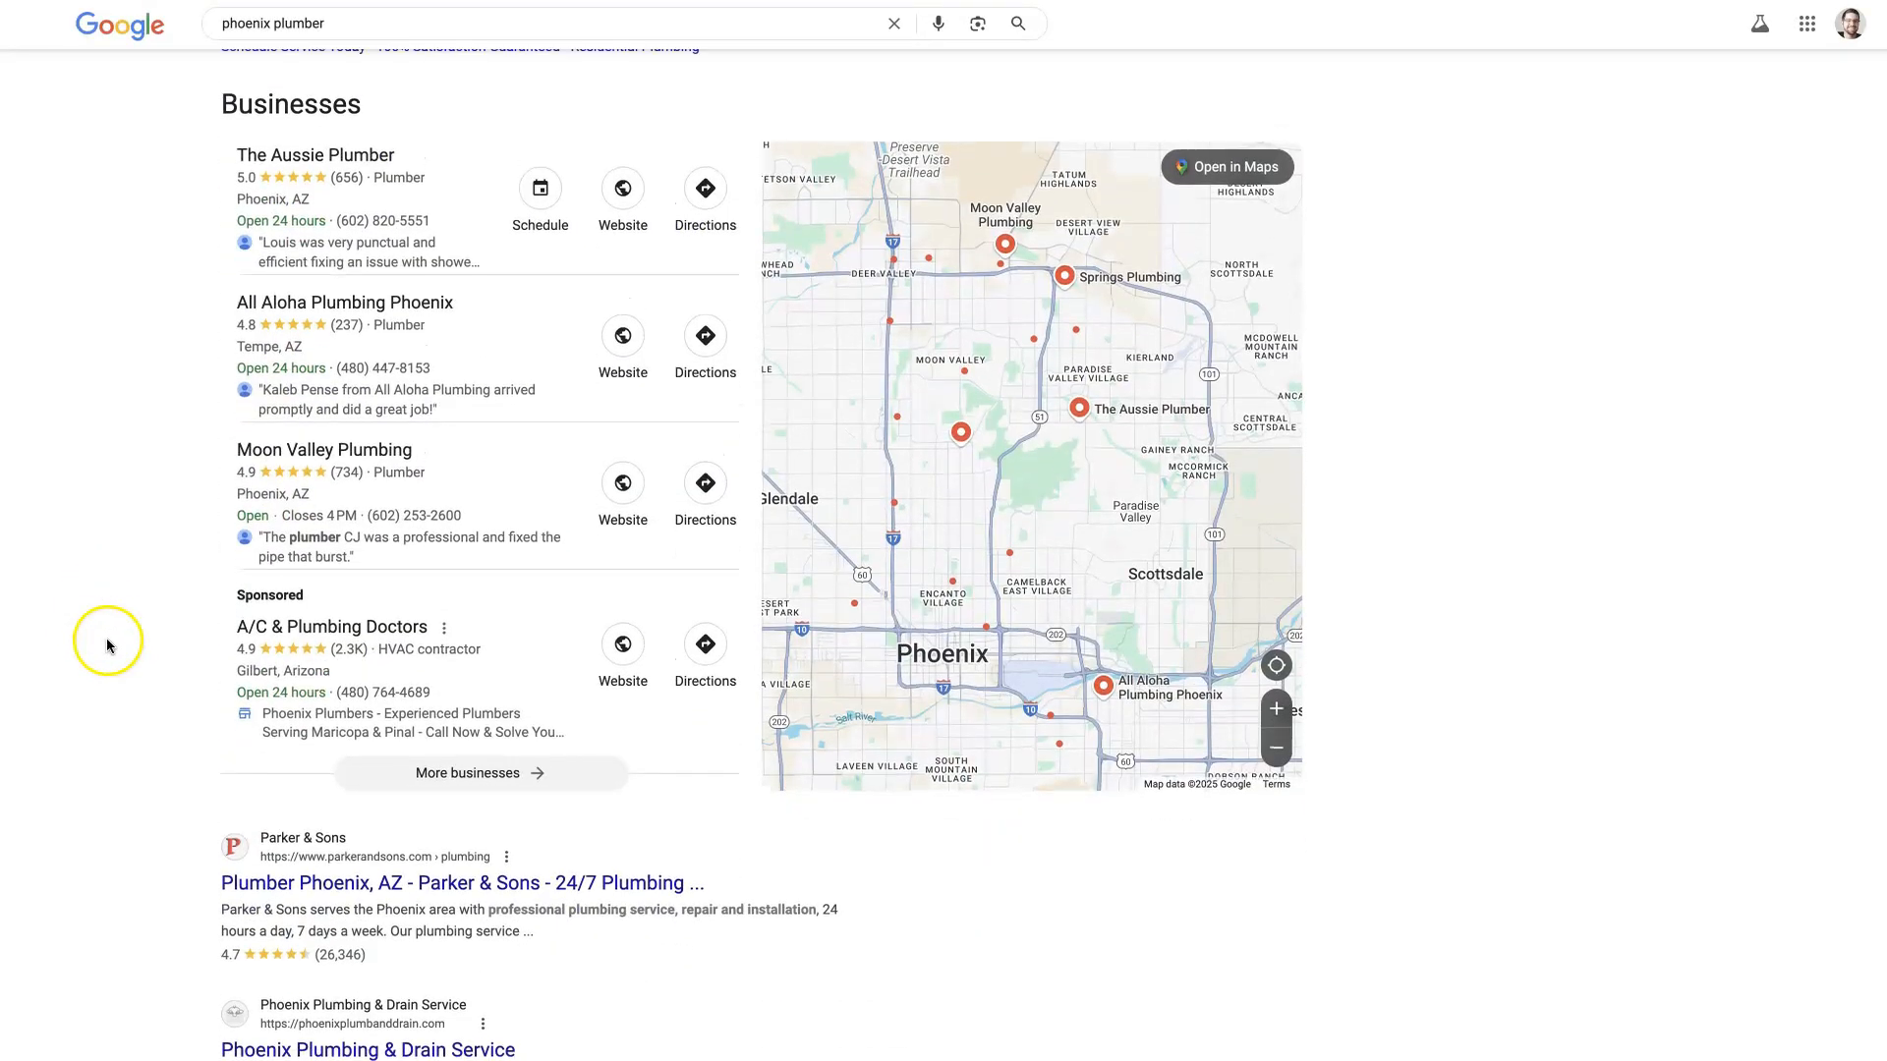
scroll(105, 638, up, 2)
scroll(169, 551, down, 7)
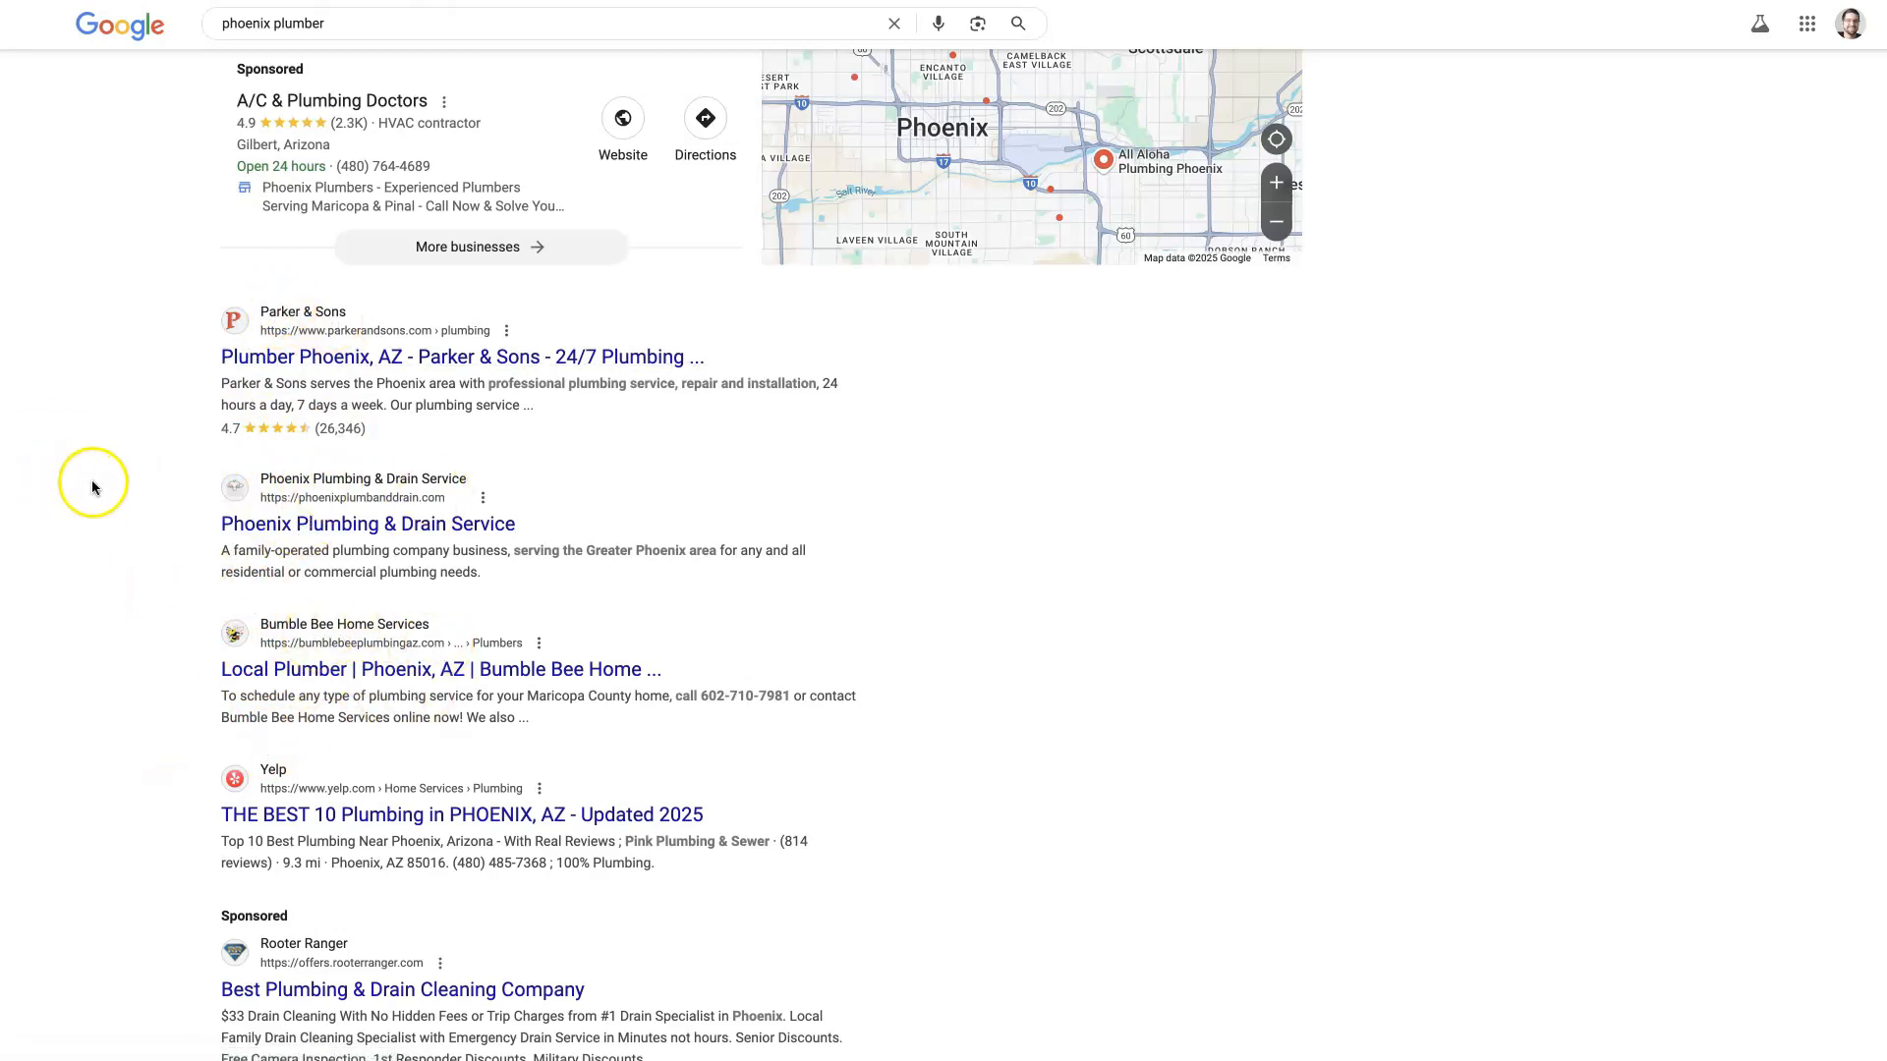
click(100, 486)
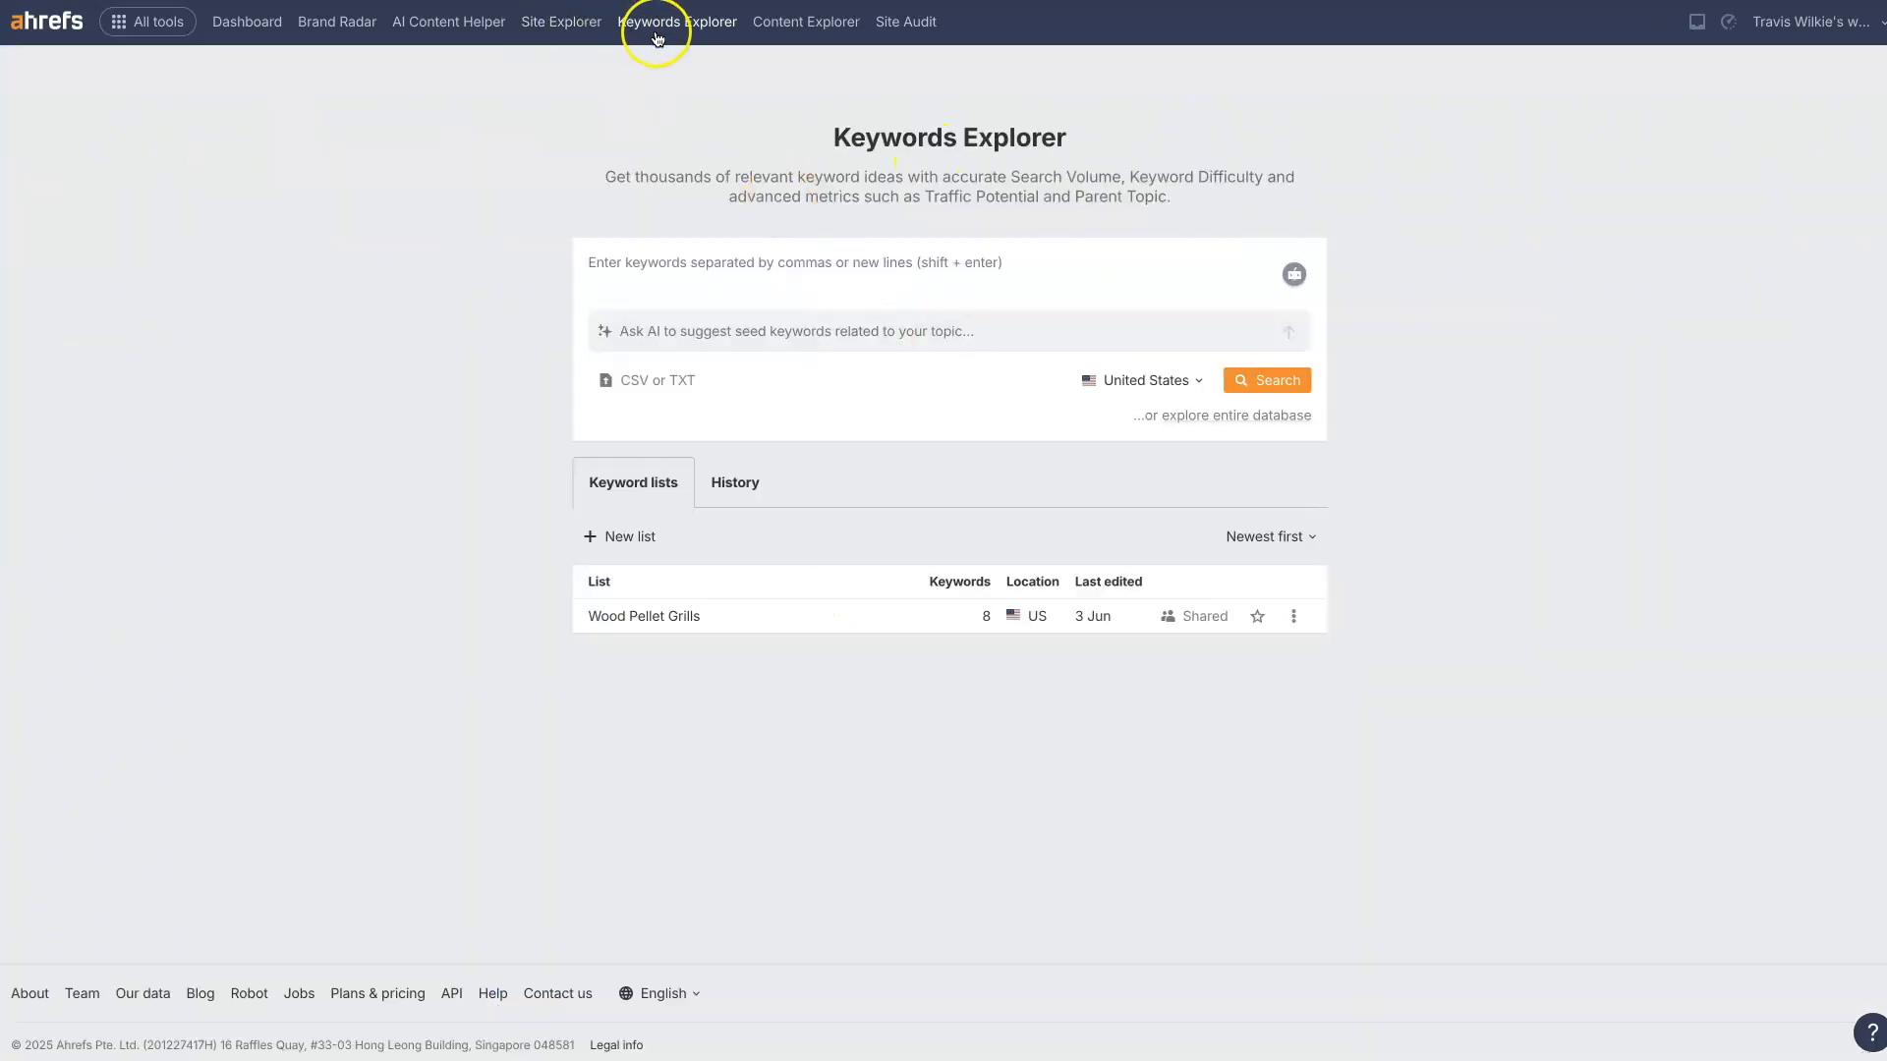
Step: Look up the keyword "phoenix plumber" for the United States in Ahrefs Keywords Explorer
click(710, 262)
text(phoenix plumber)
click(1267, 384)
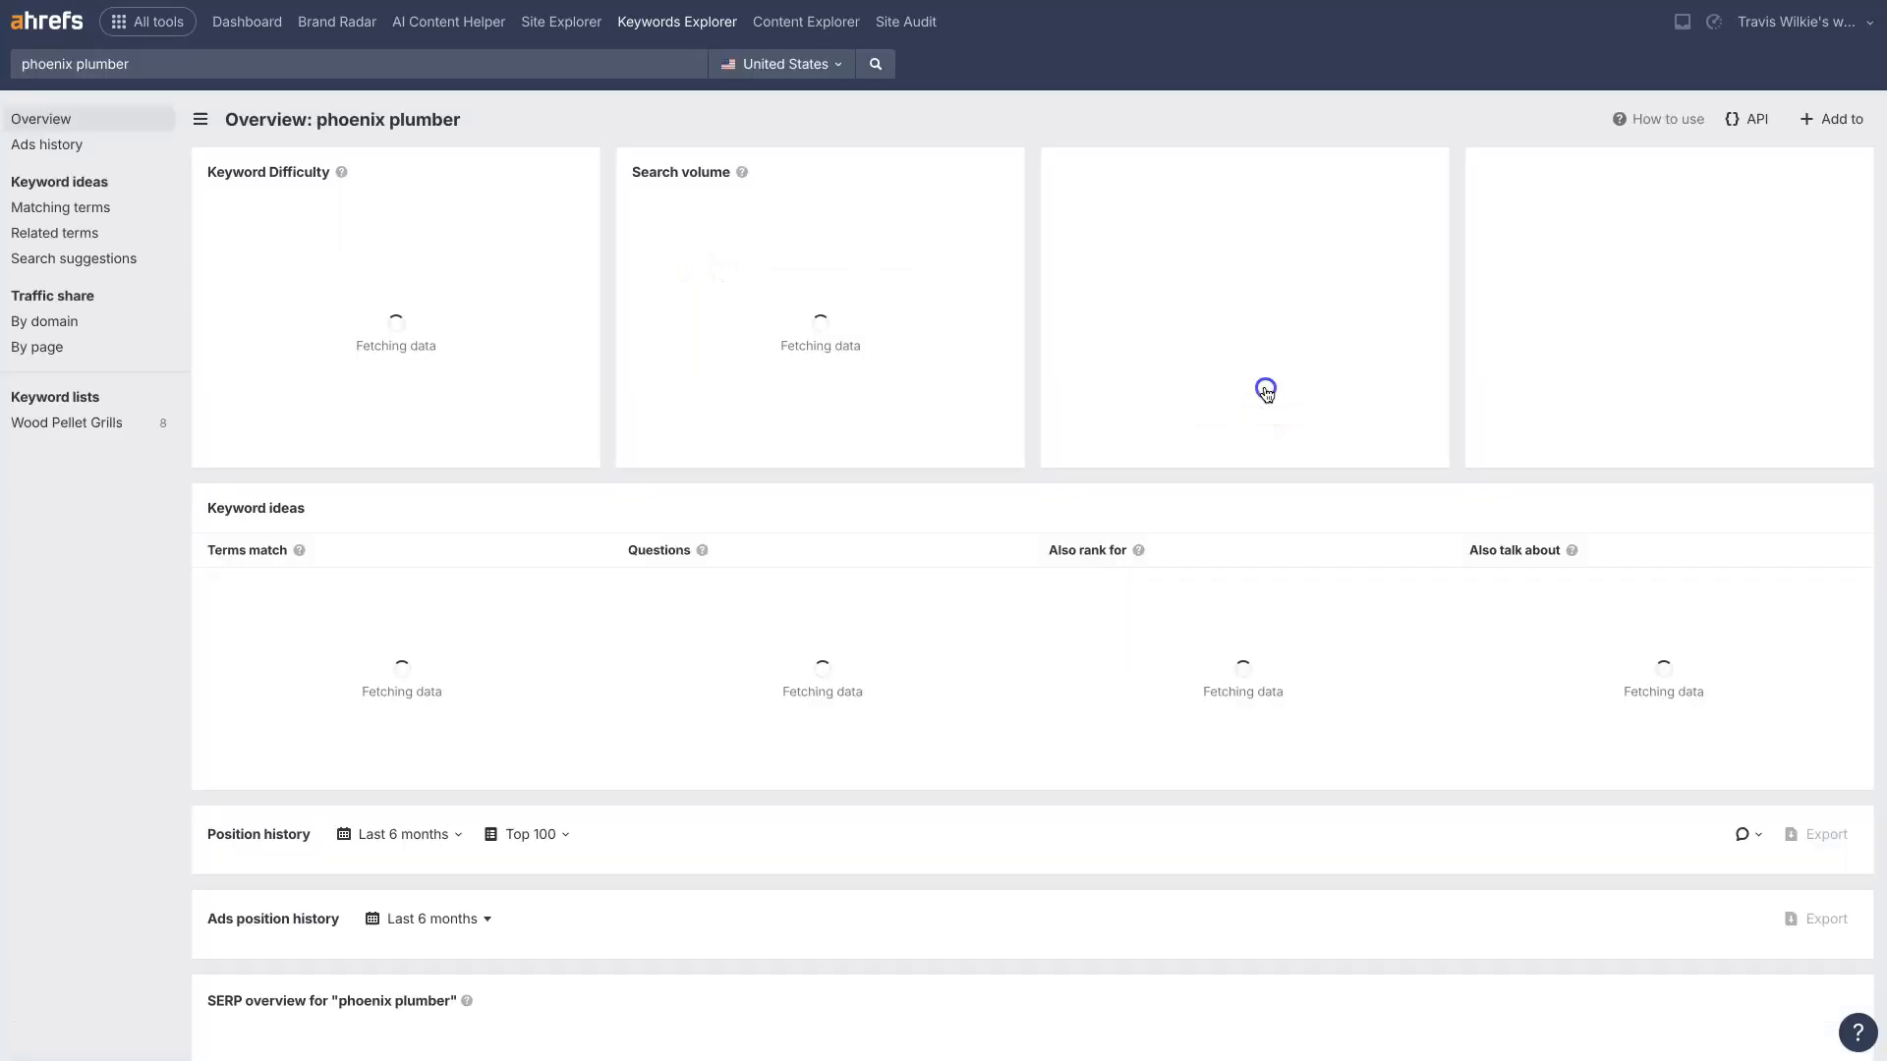
Step: Open the parkerandsons.com/plumbing page from the Position history list in a new browser tab
scroll(918, 751, down, 7)
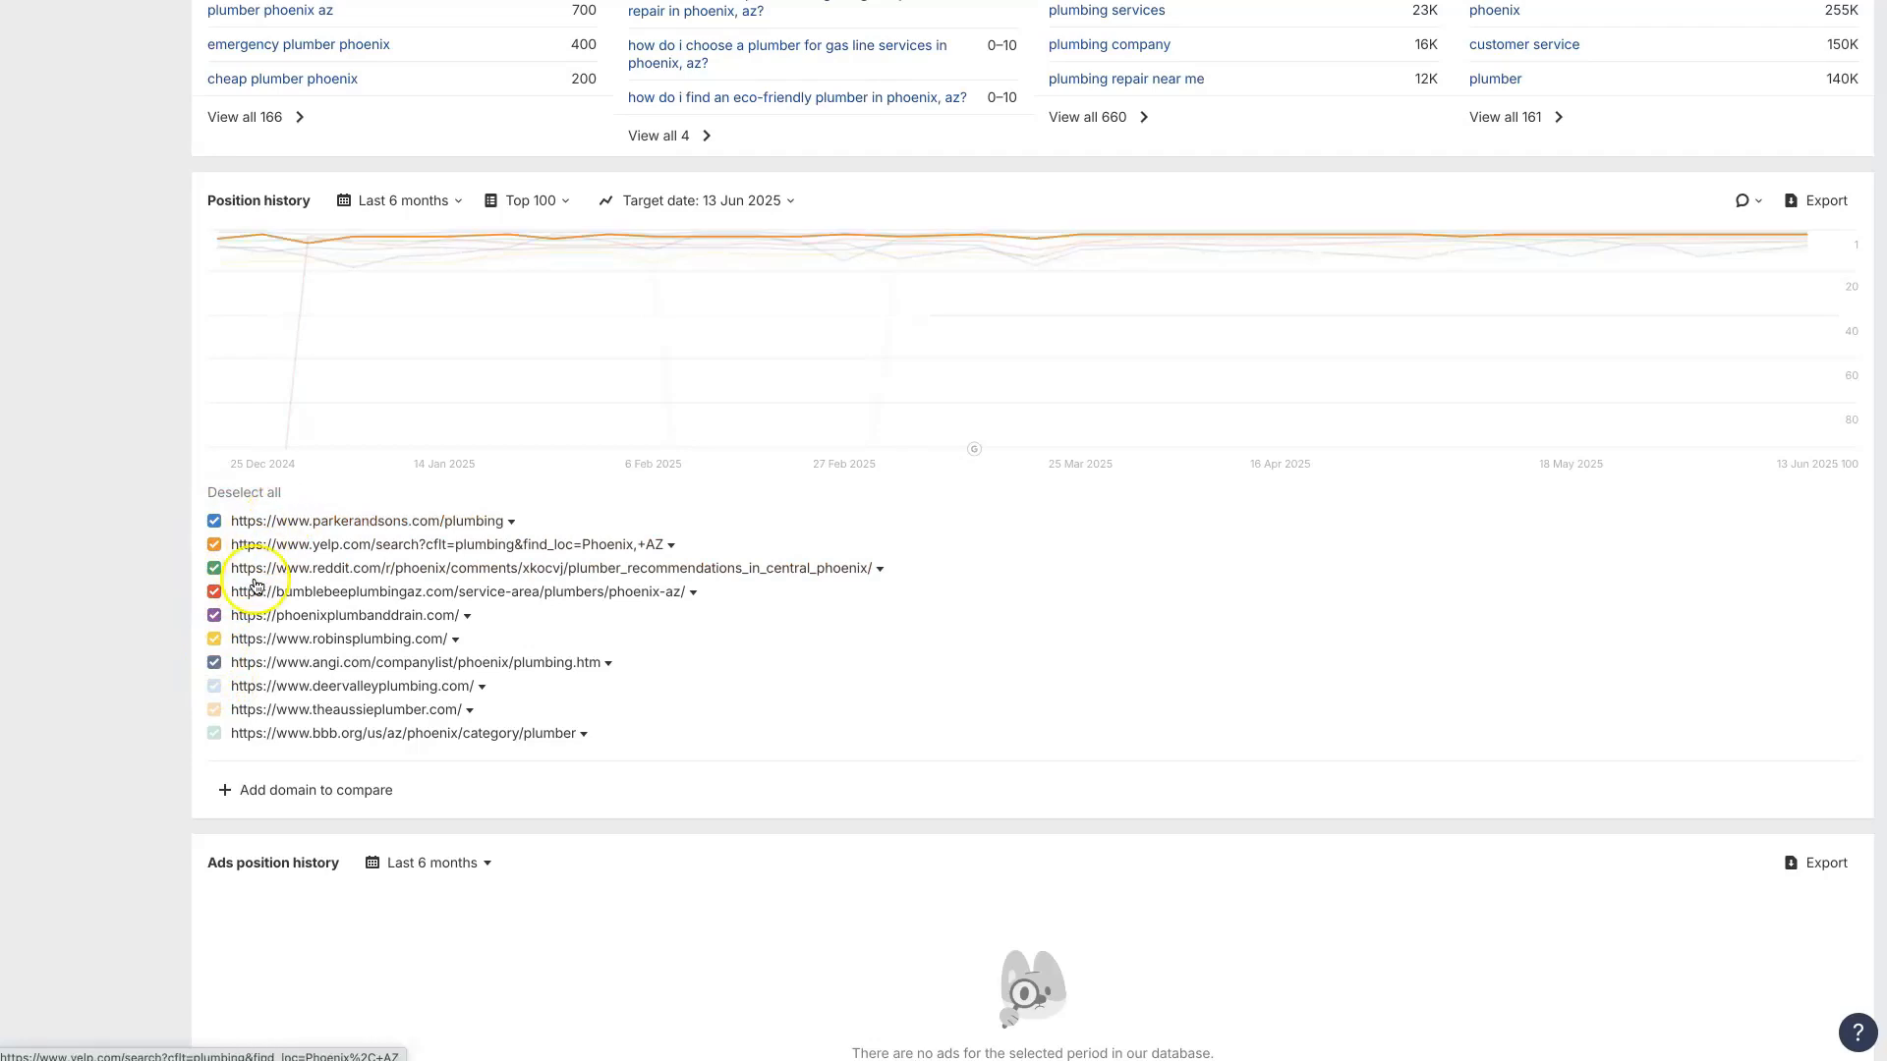
right_click(430, 530)
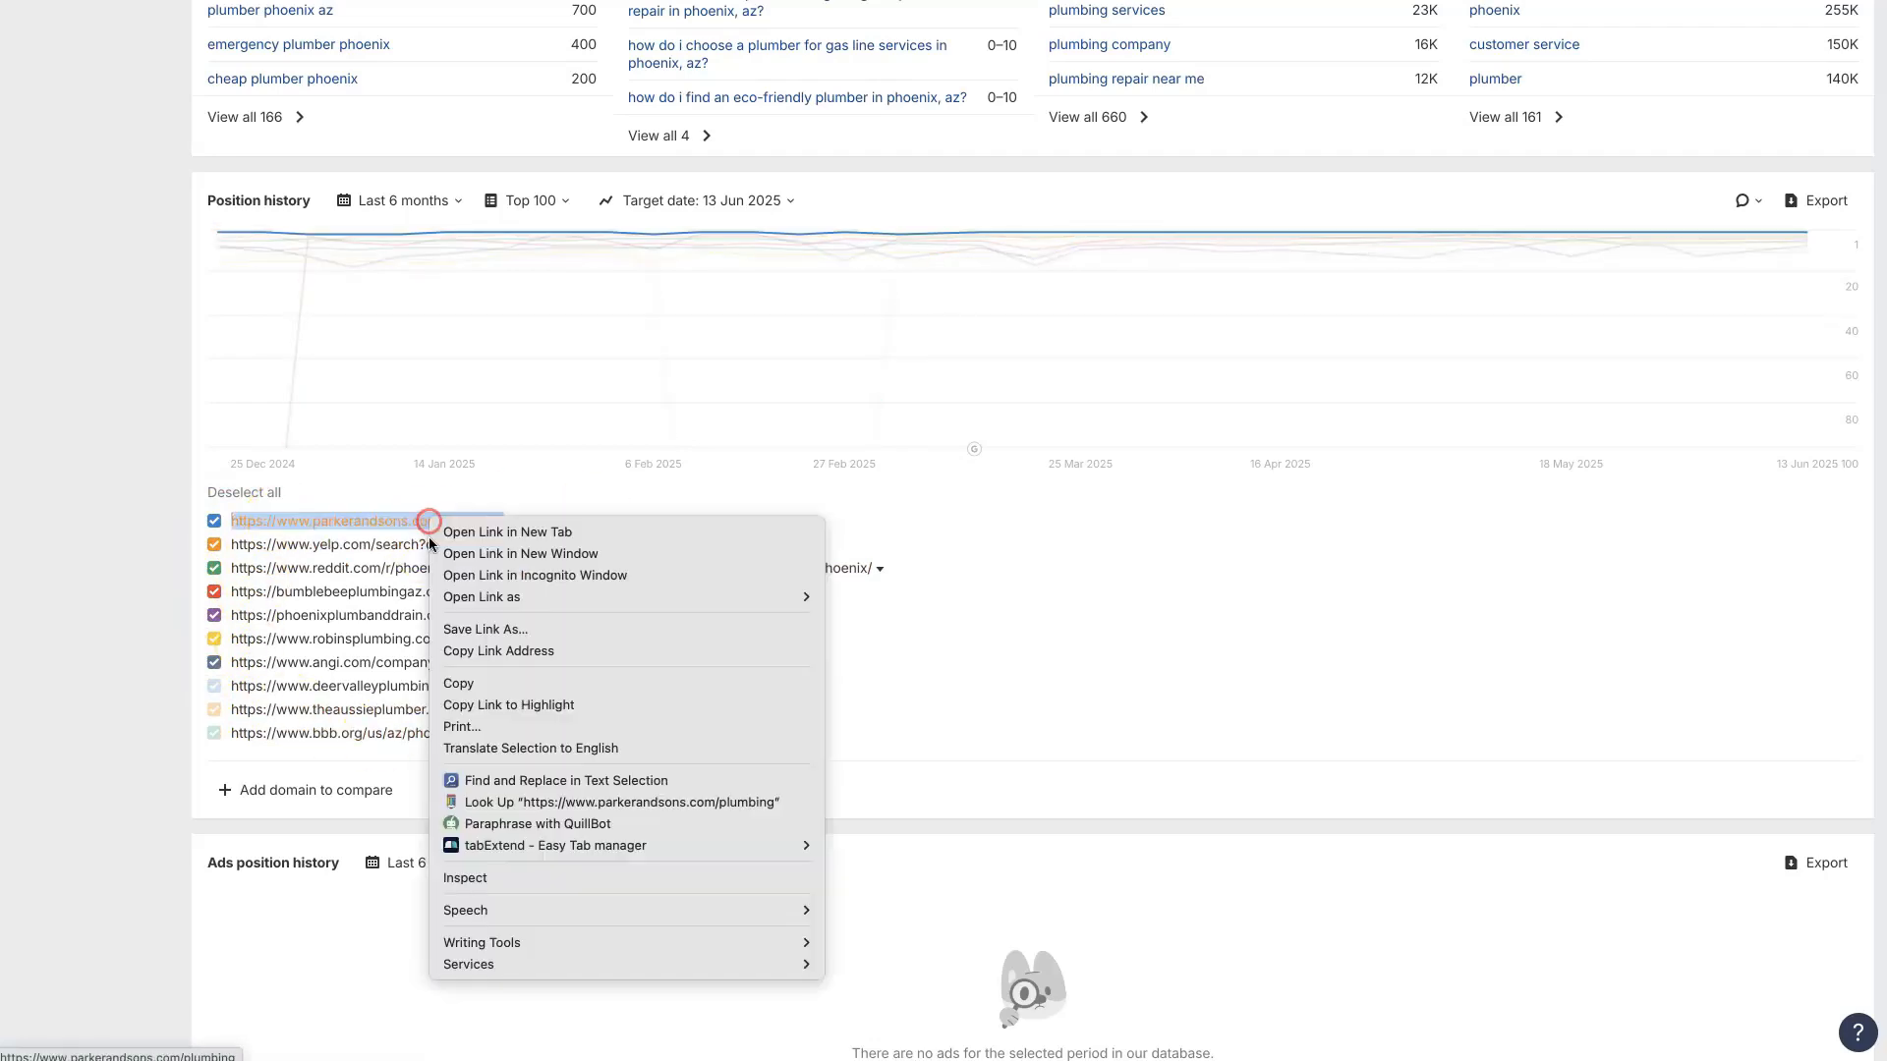
click(101, 594)
right_click(384, 524)
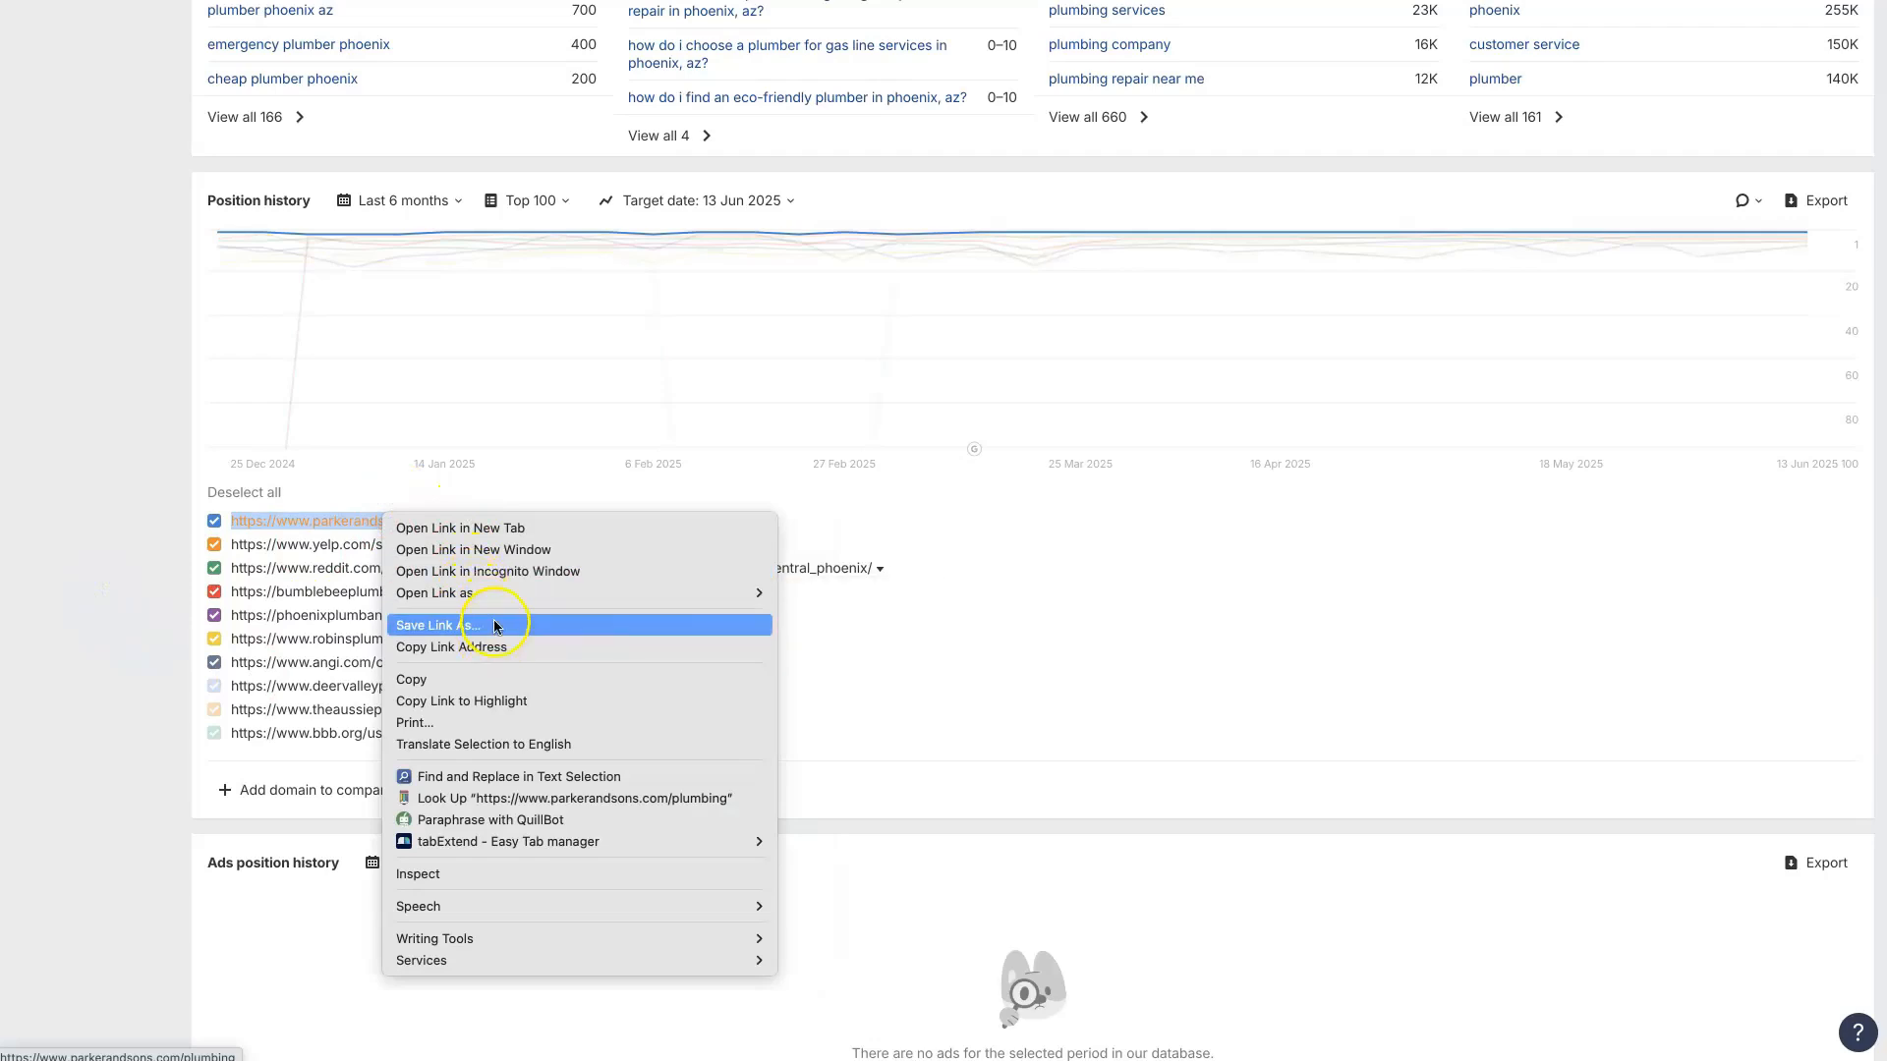
click(496, 531)
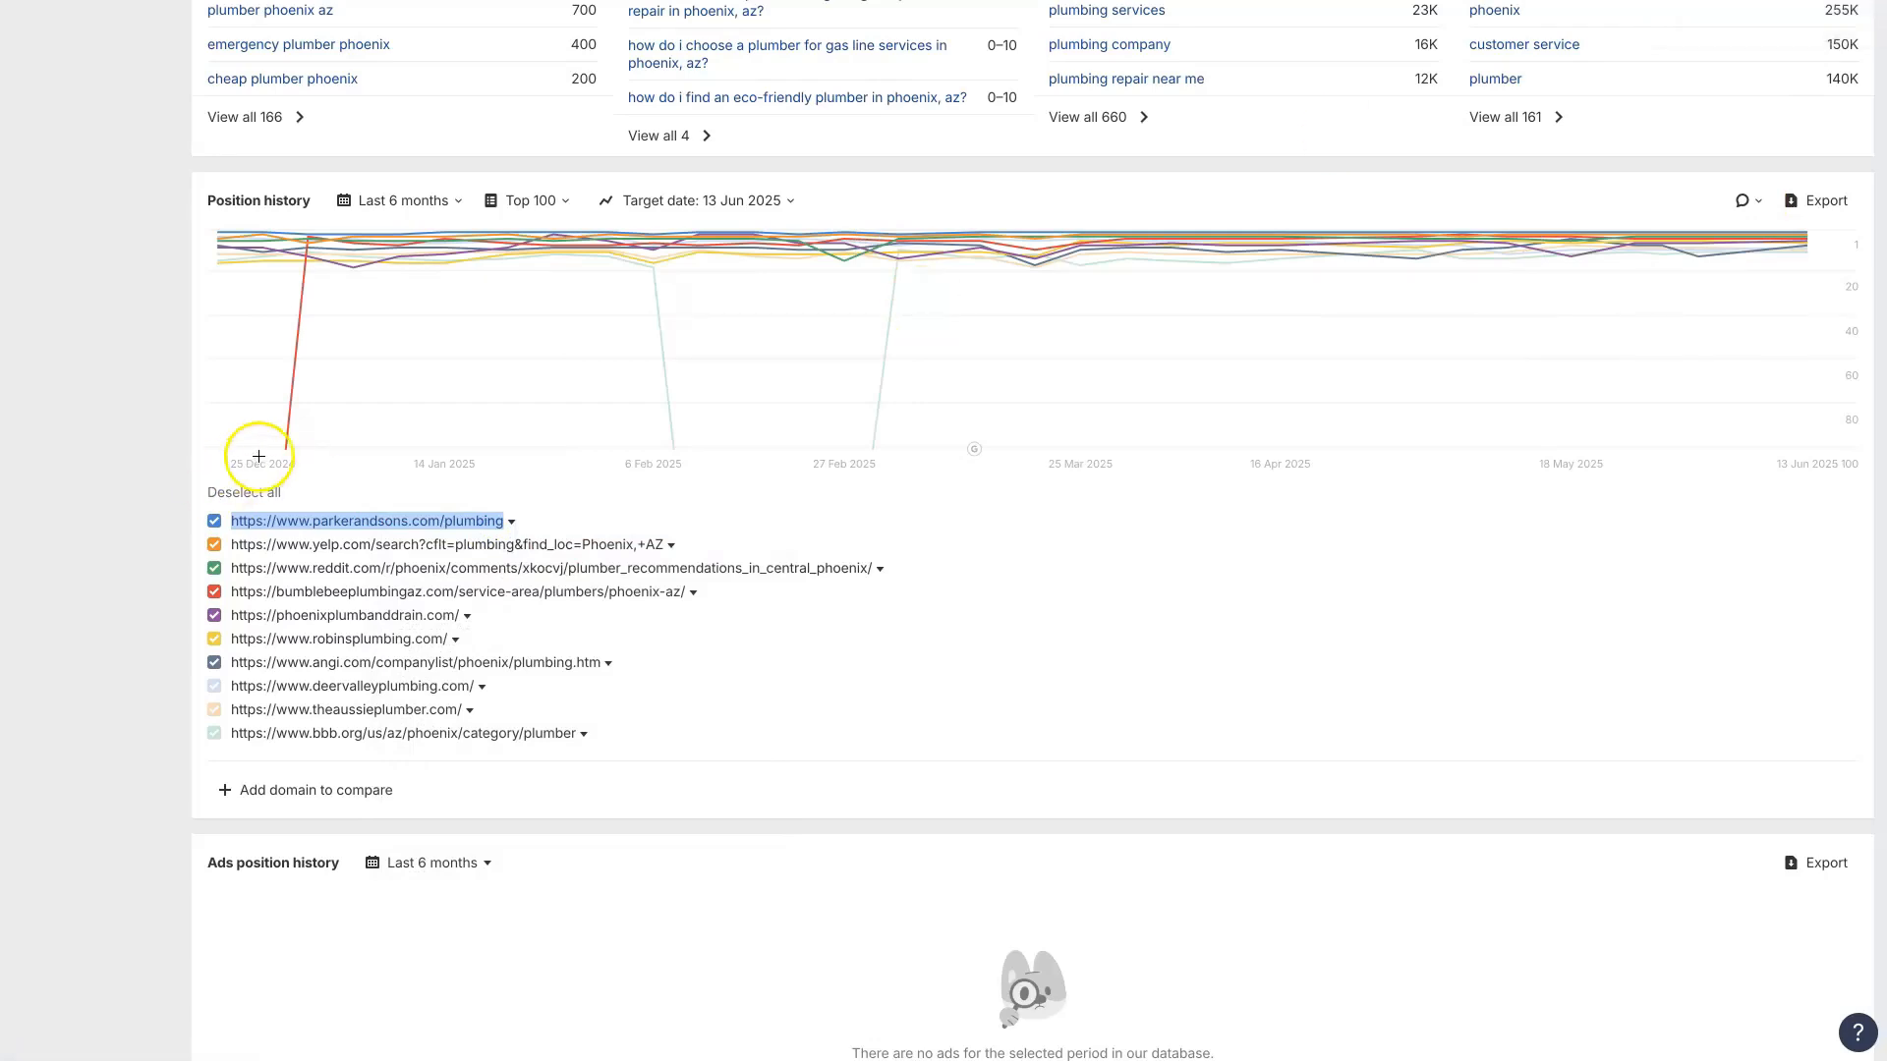
Step: Open the Site Explorer overview of the parkerandsons.com/plumbing page in a separate browser tab
click(511, 522)
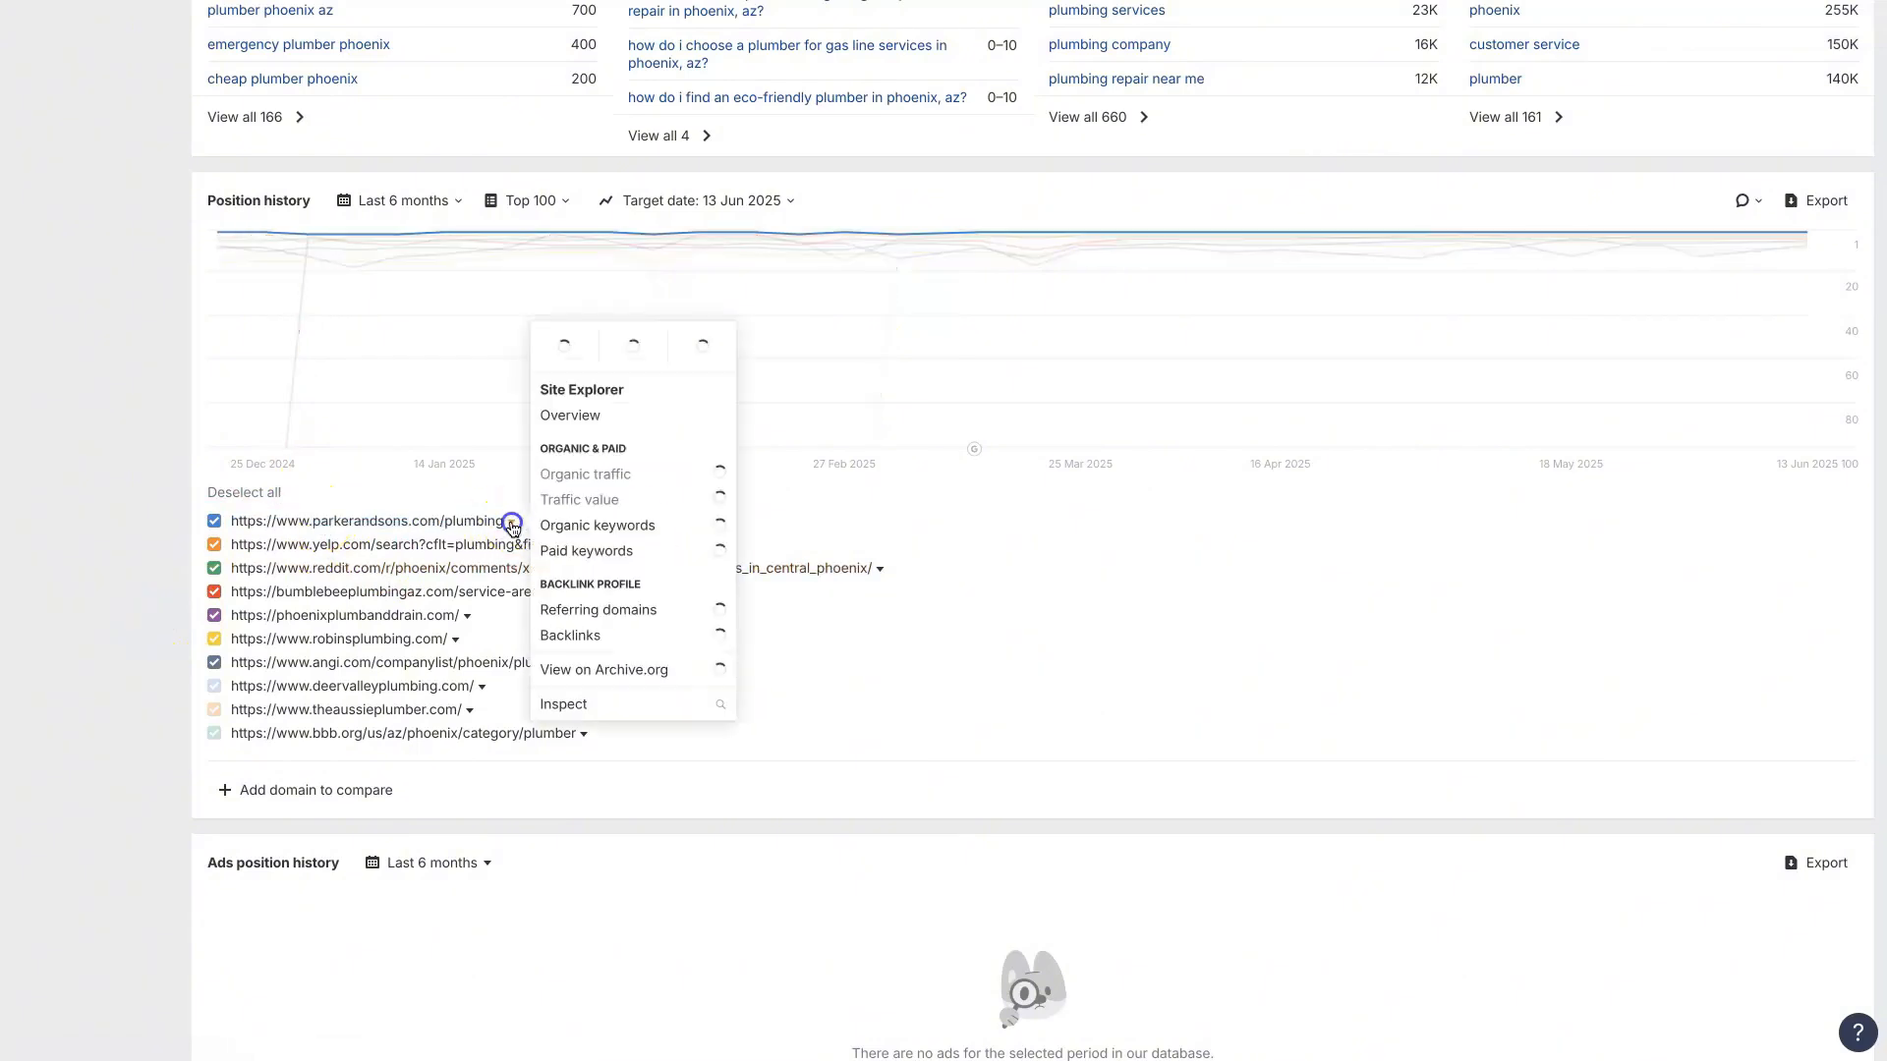
click(577, 419)
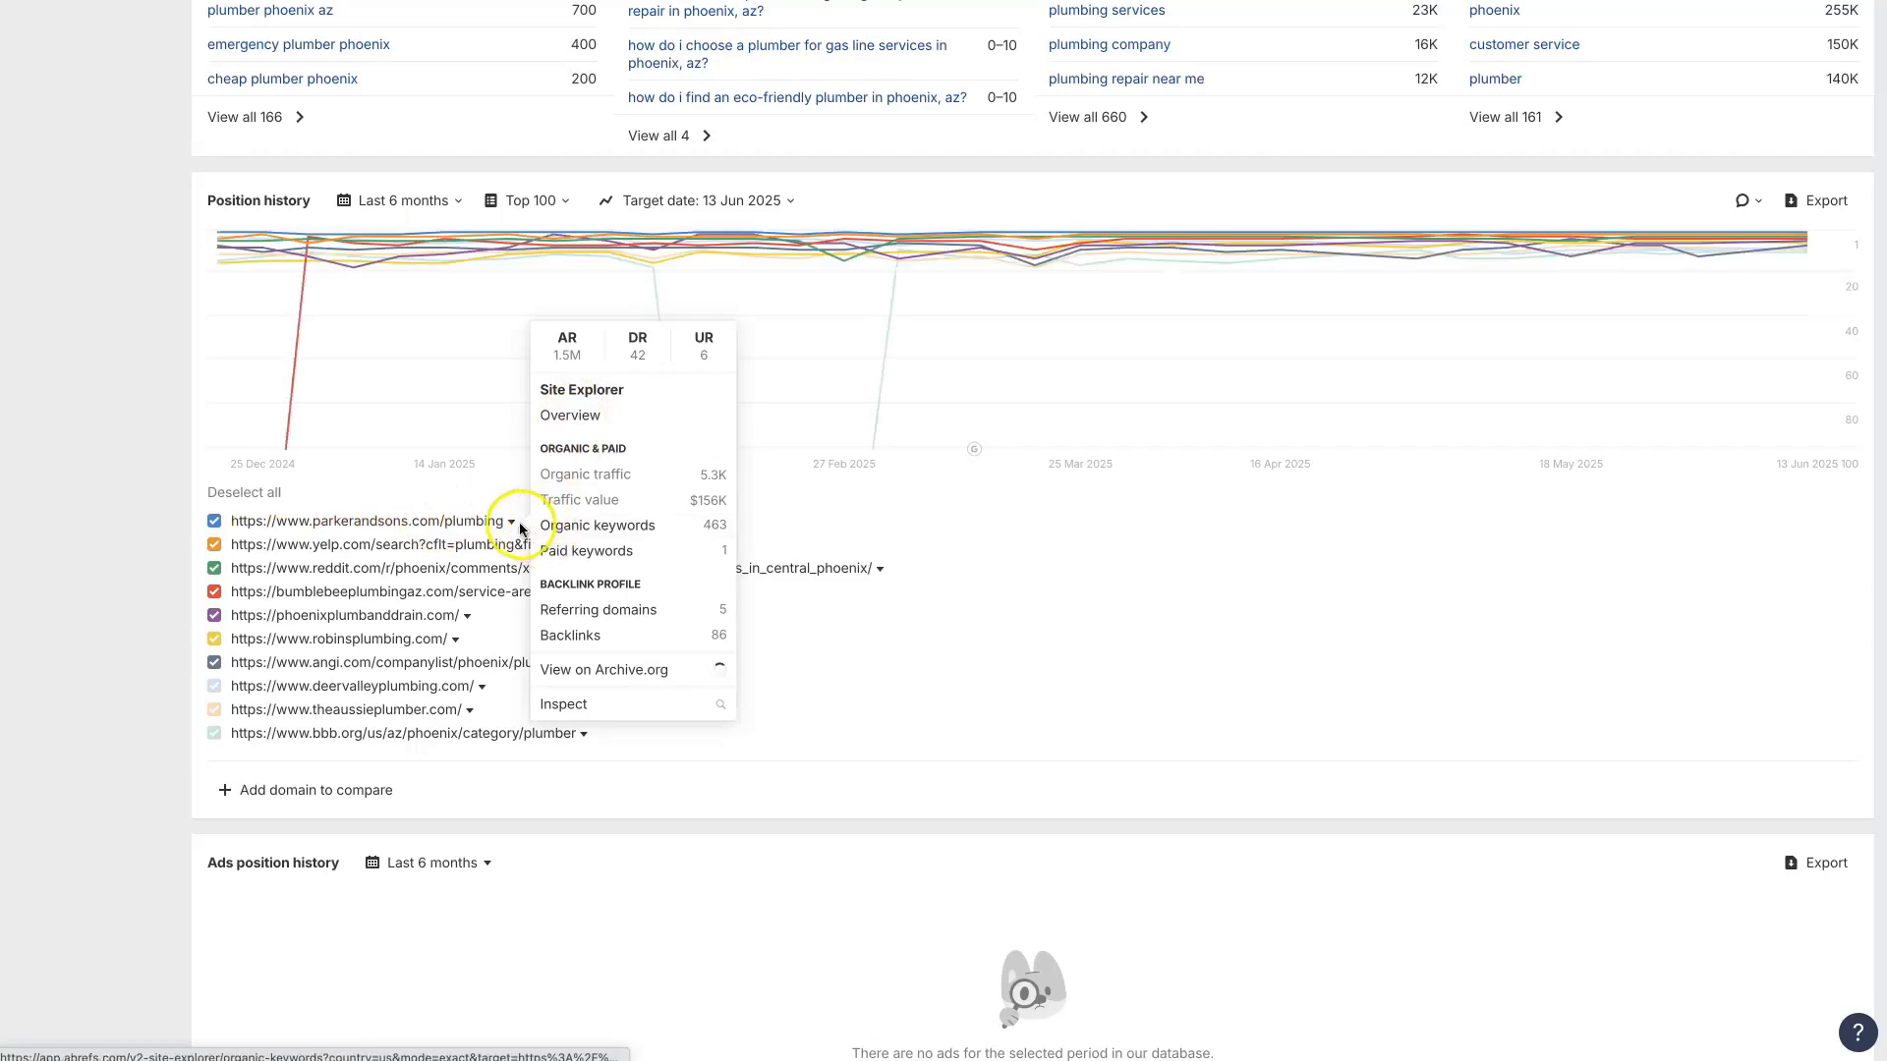
right_click(582, 419)
click(698, 510)
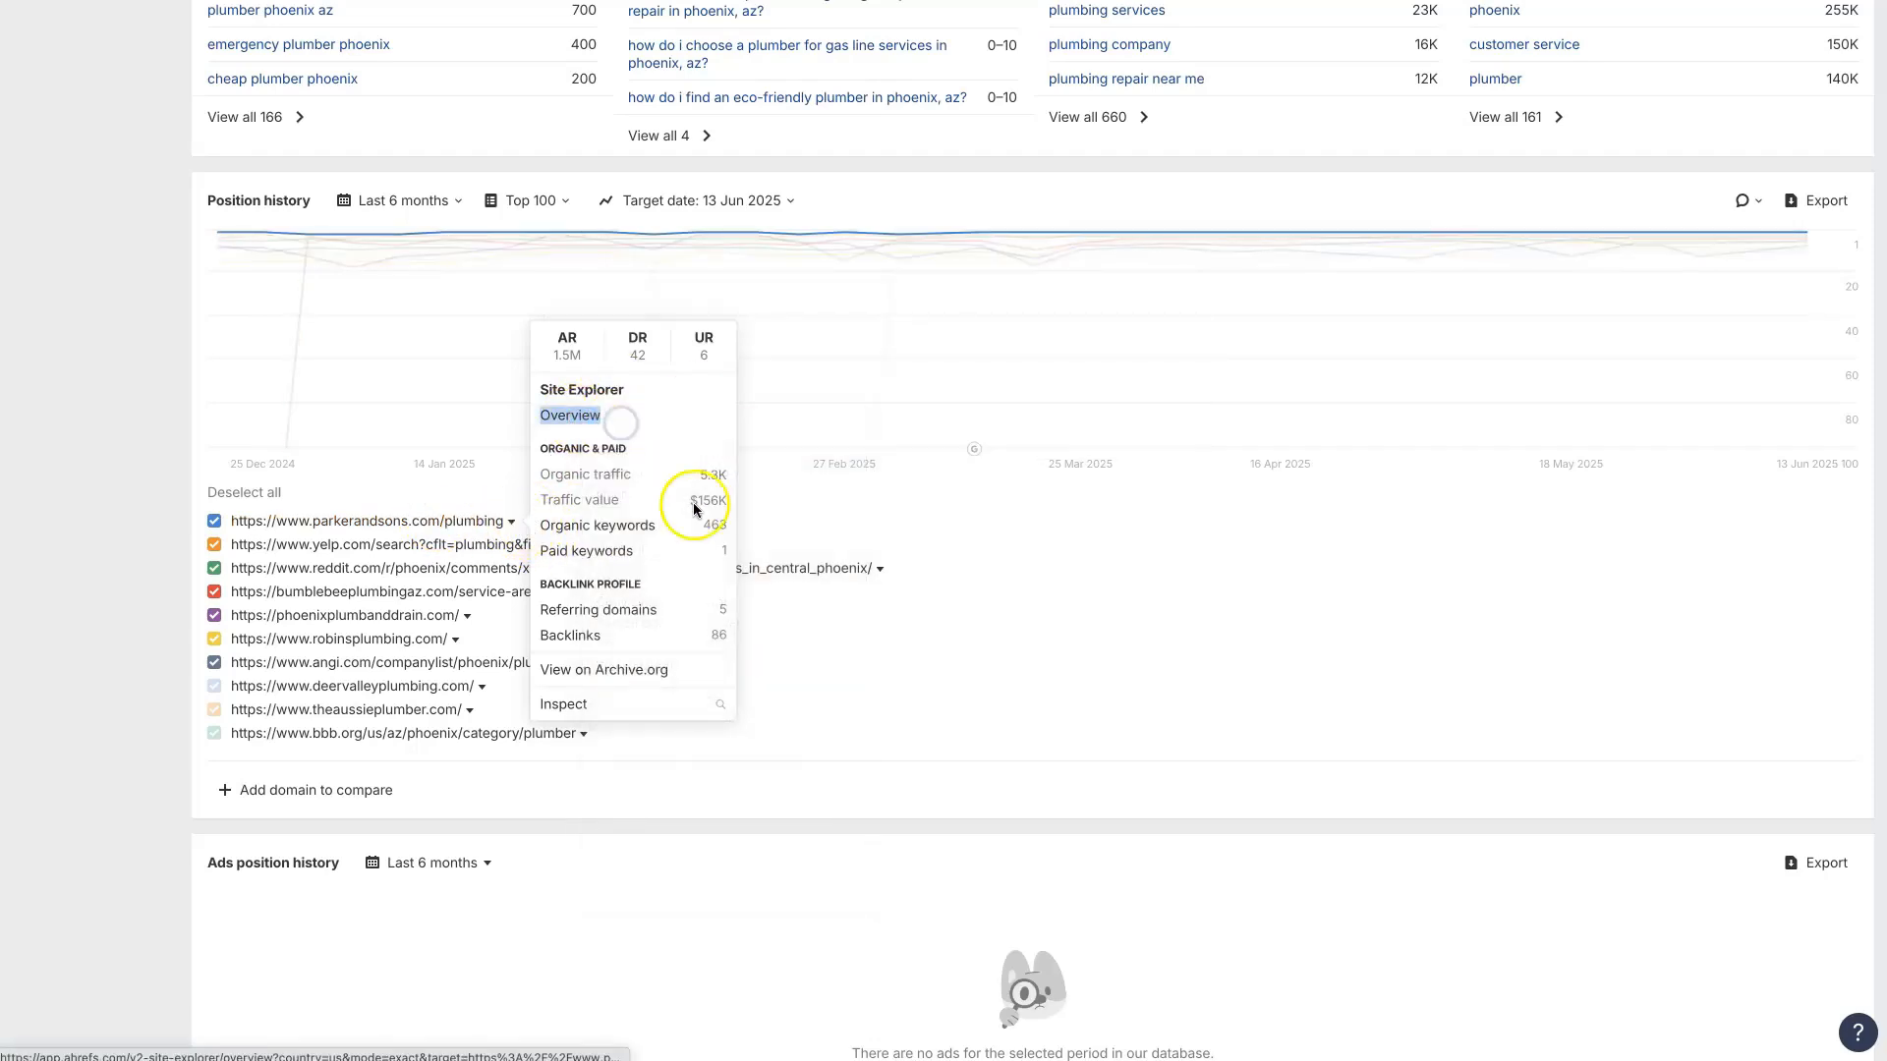
click(75, 623)
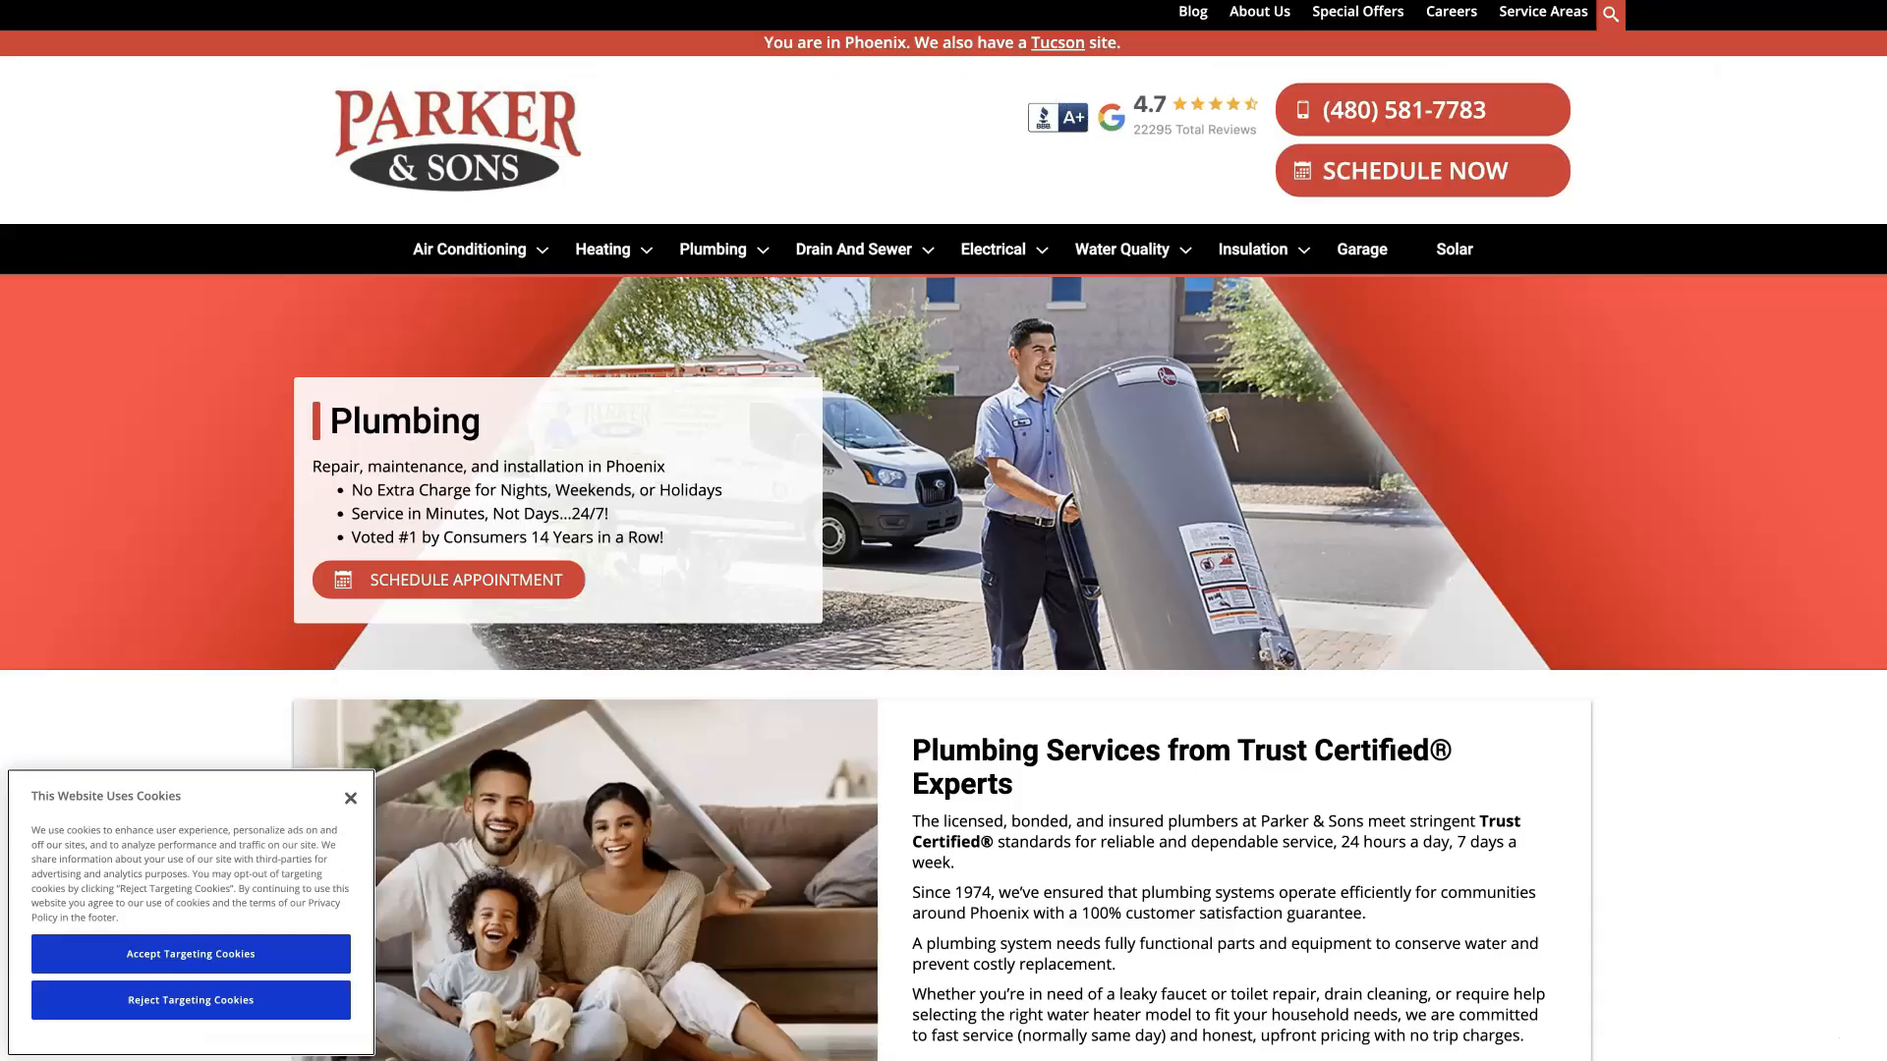
Step: Examine the Parker & Sons plumbing page for how its headings, service sections and footer target plumbing services in Phoenix
scroll(1579, 702, down, 2)
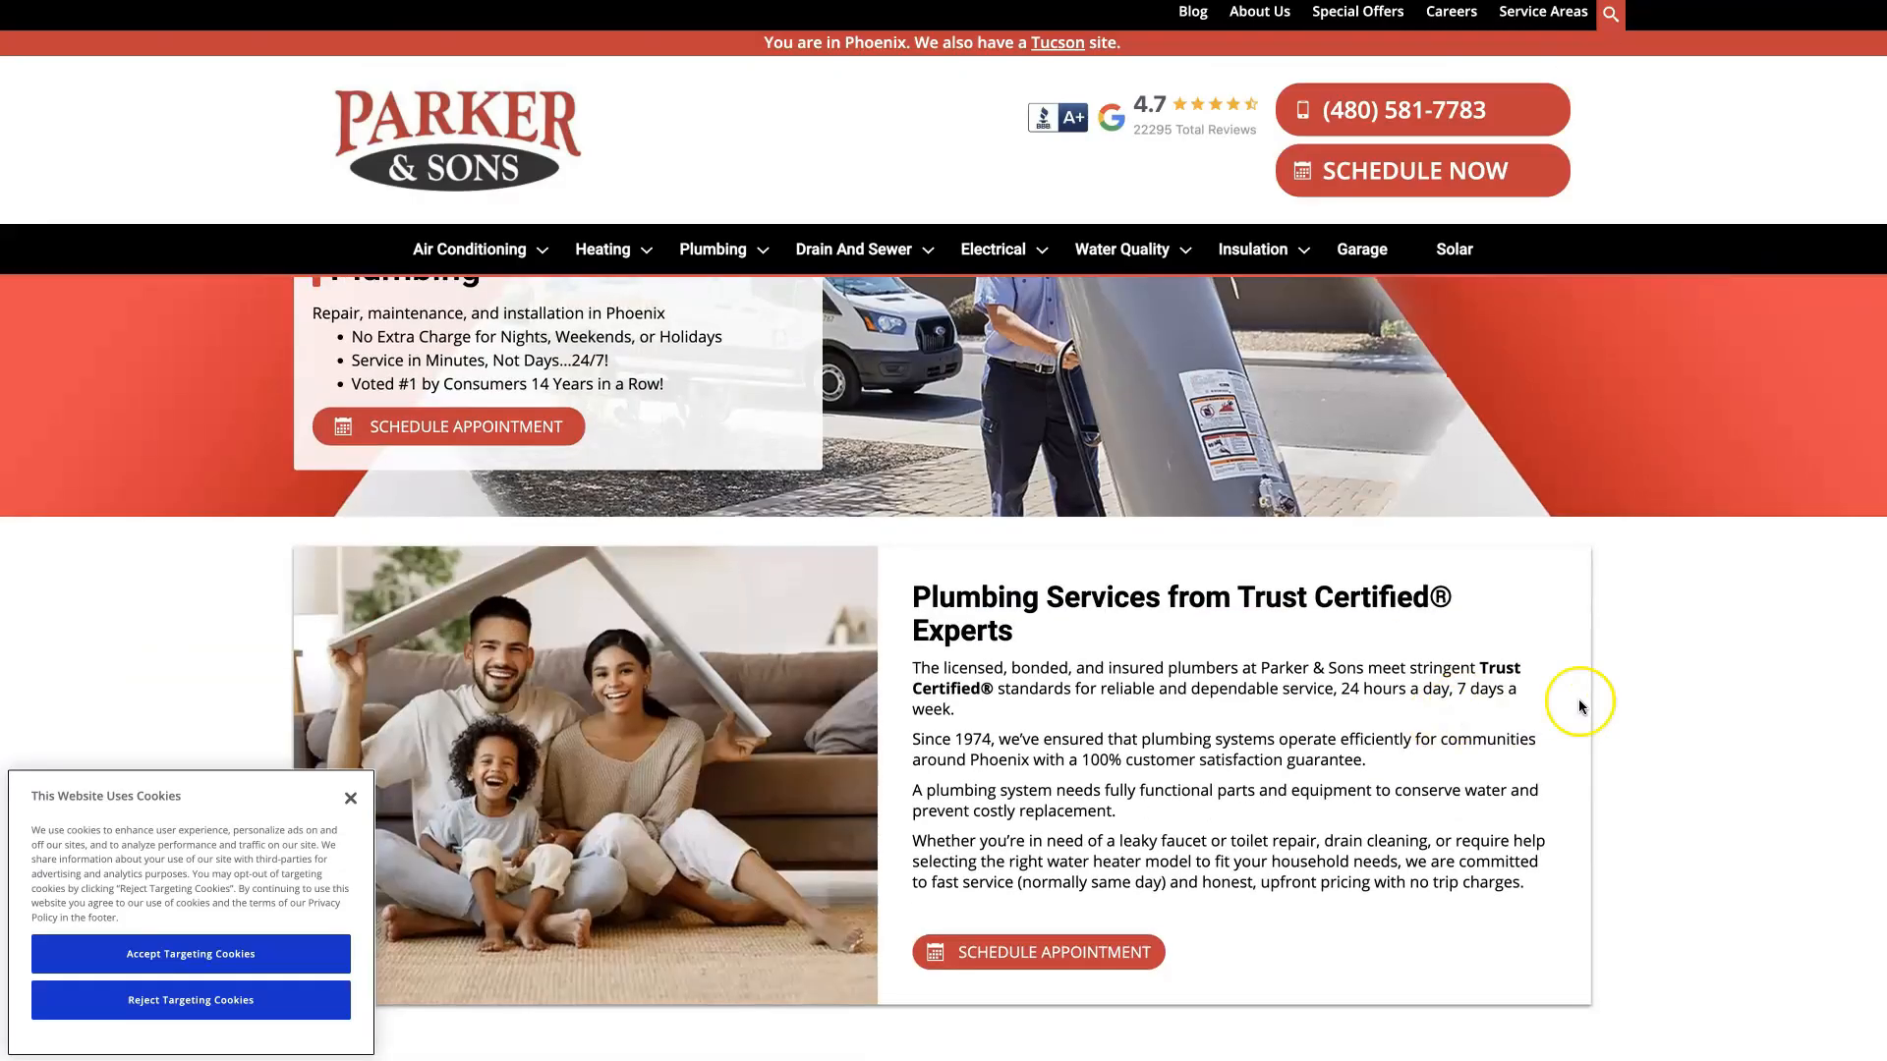
scroll(1592, 722, down, 6)
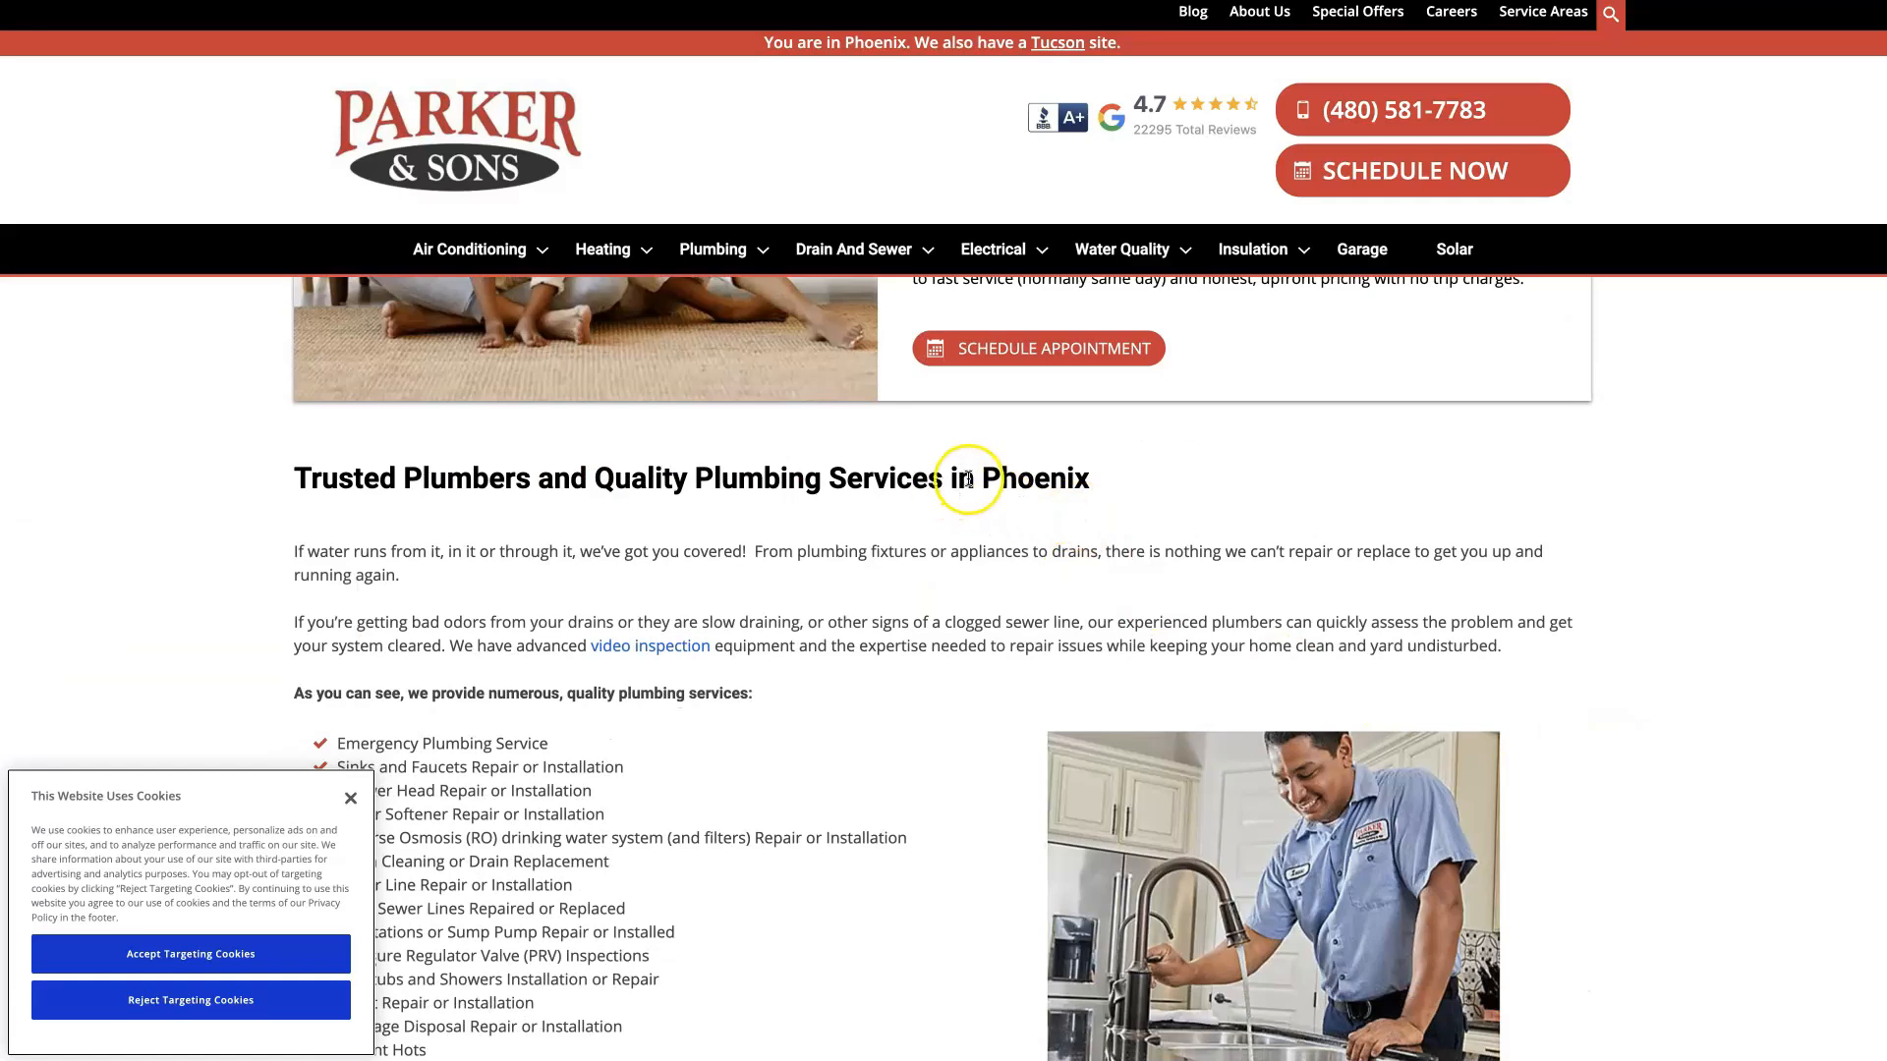
drag(968, 479, 1067, 481)
drag(694, 478, 842, 482)
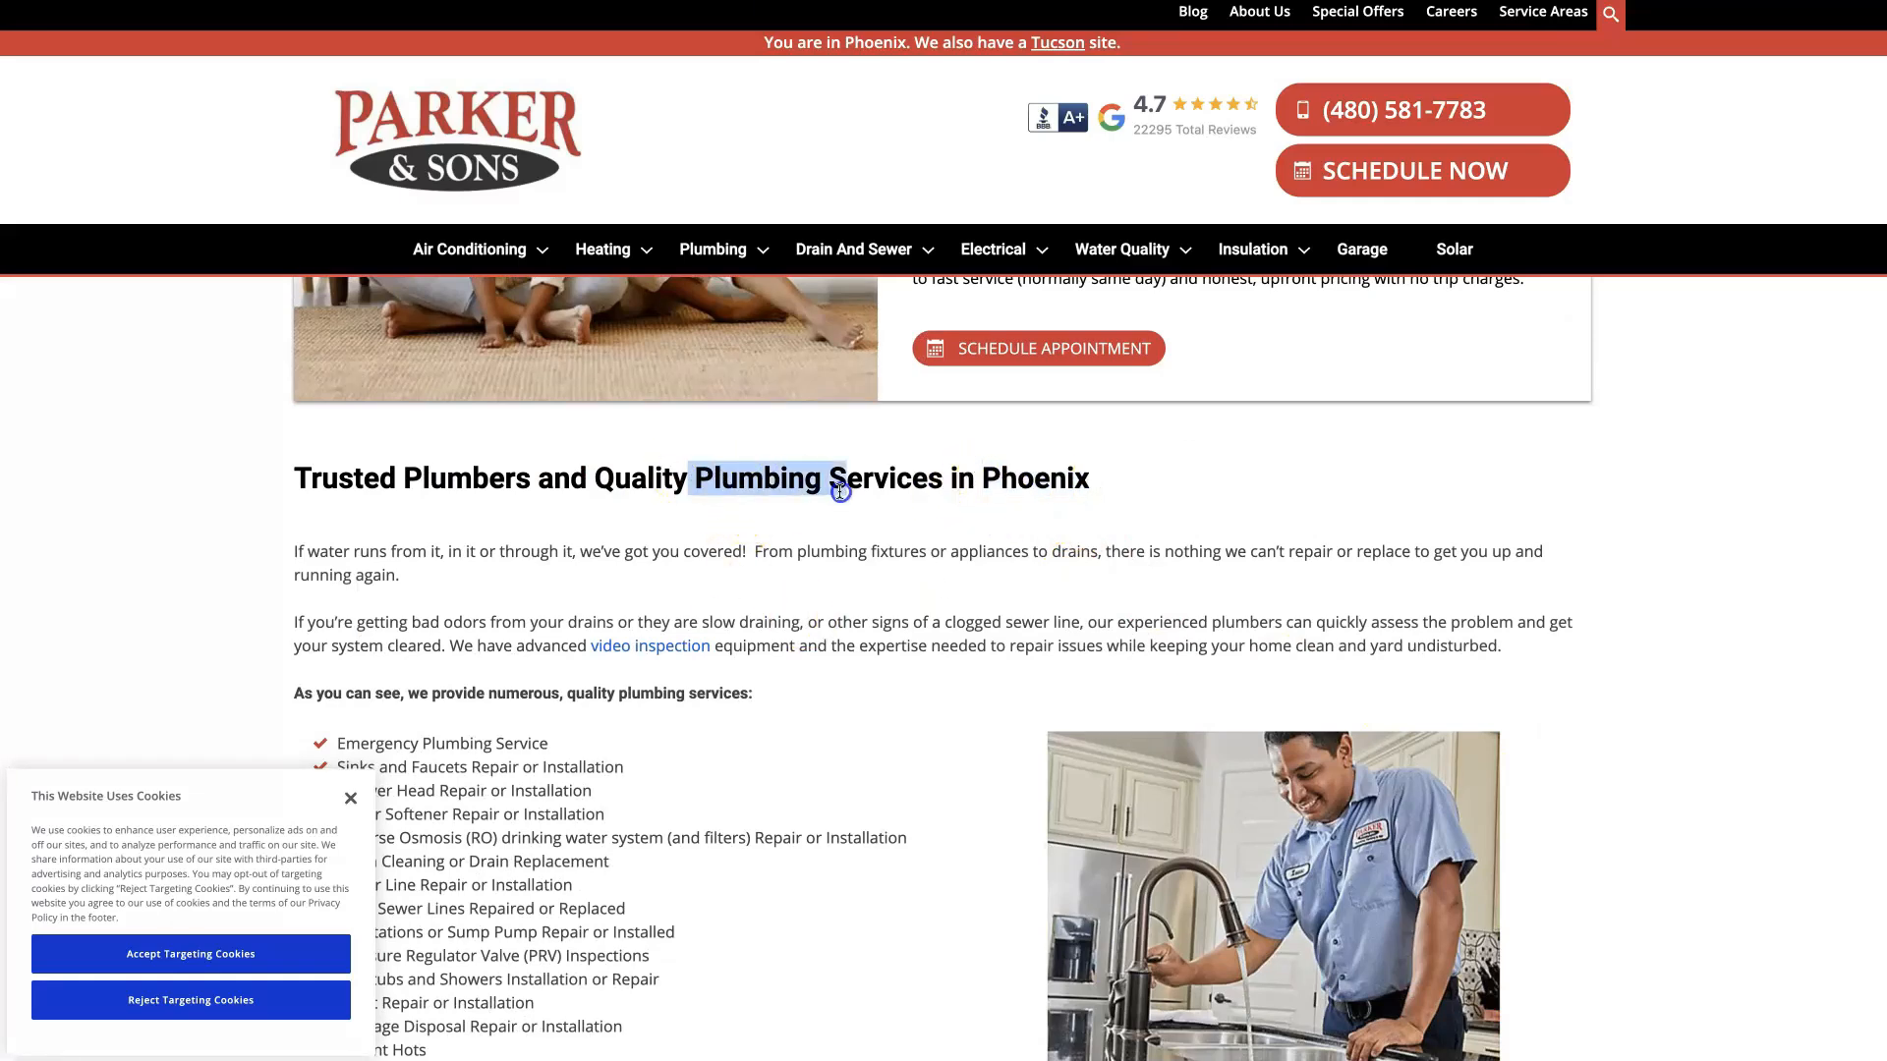
scroll(1021, 671, down, 3)
scroll(1081, 639, down, 11)
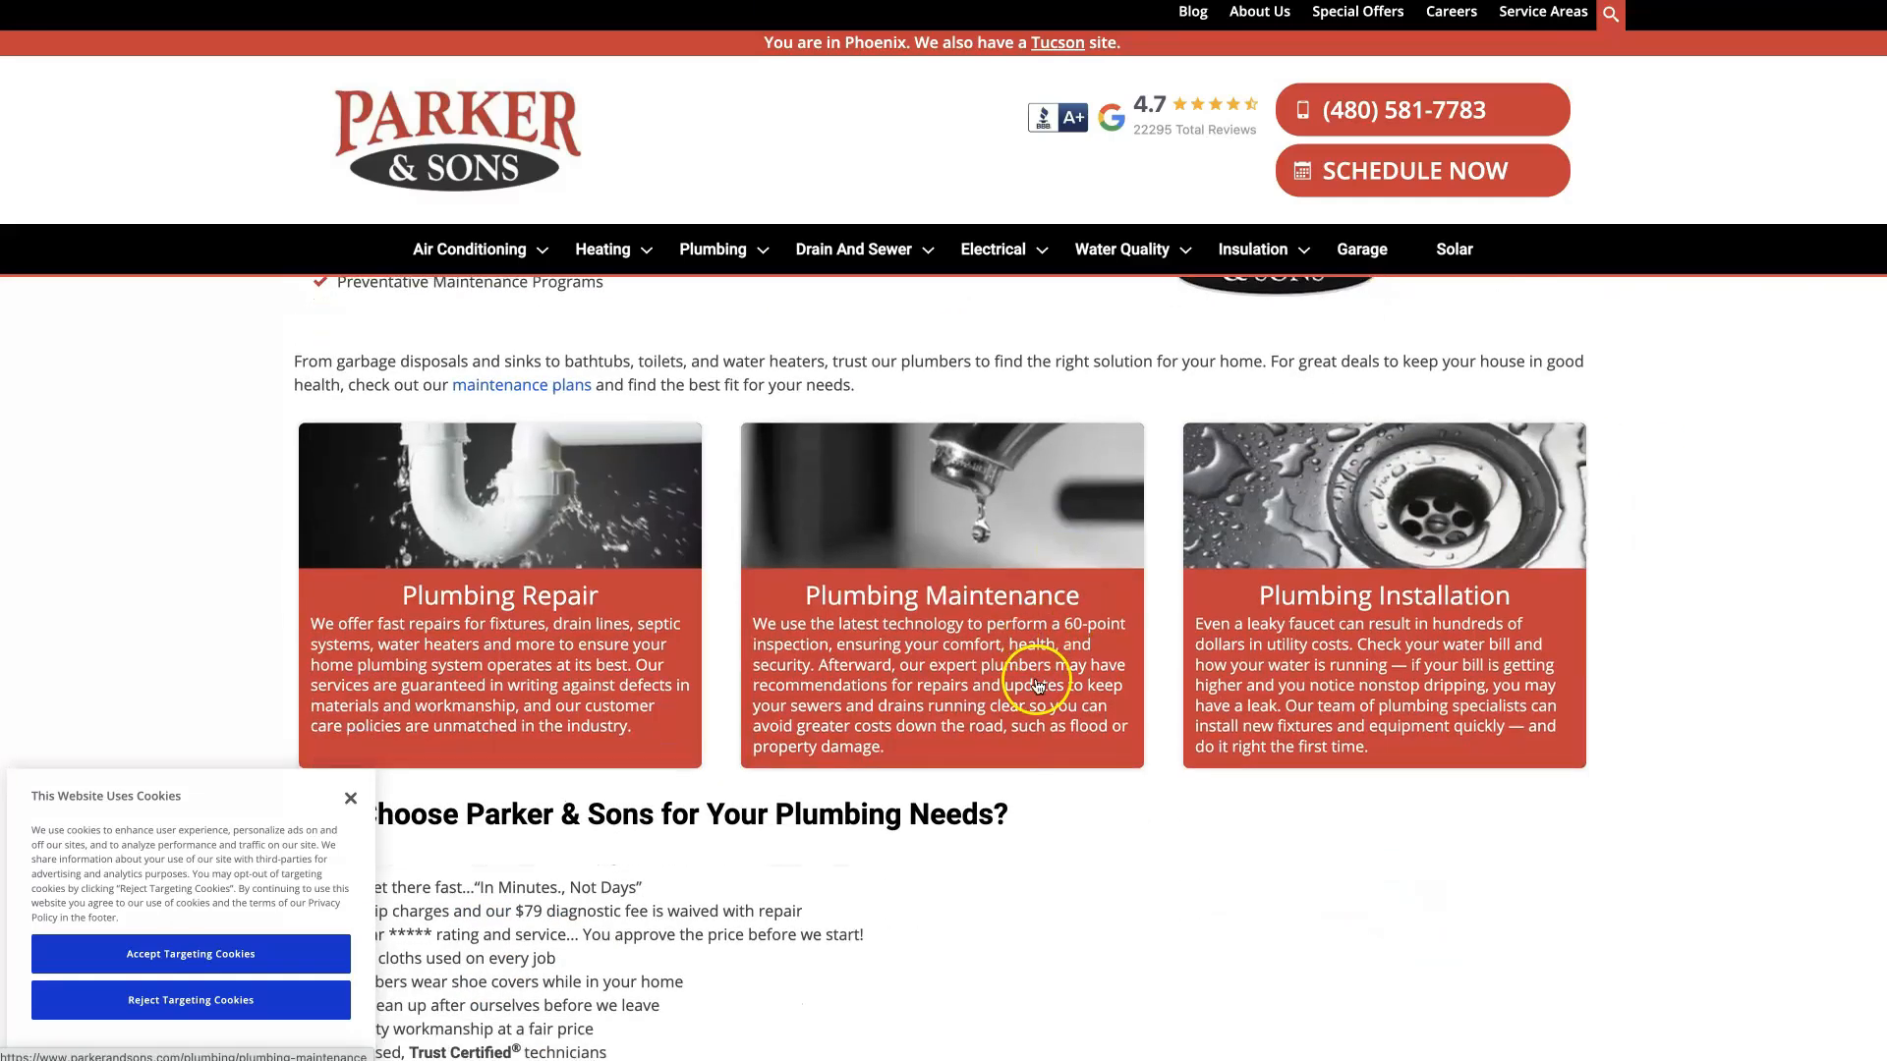
scroll(736, 858, down, 20)
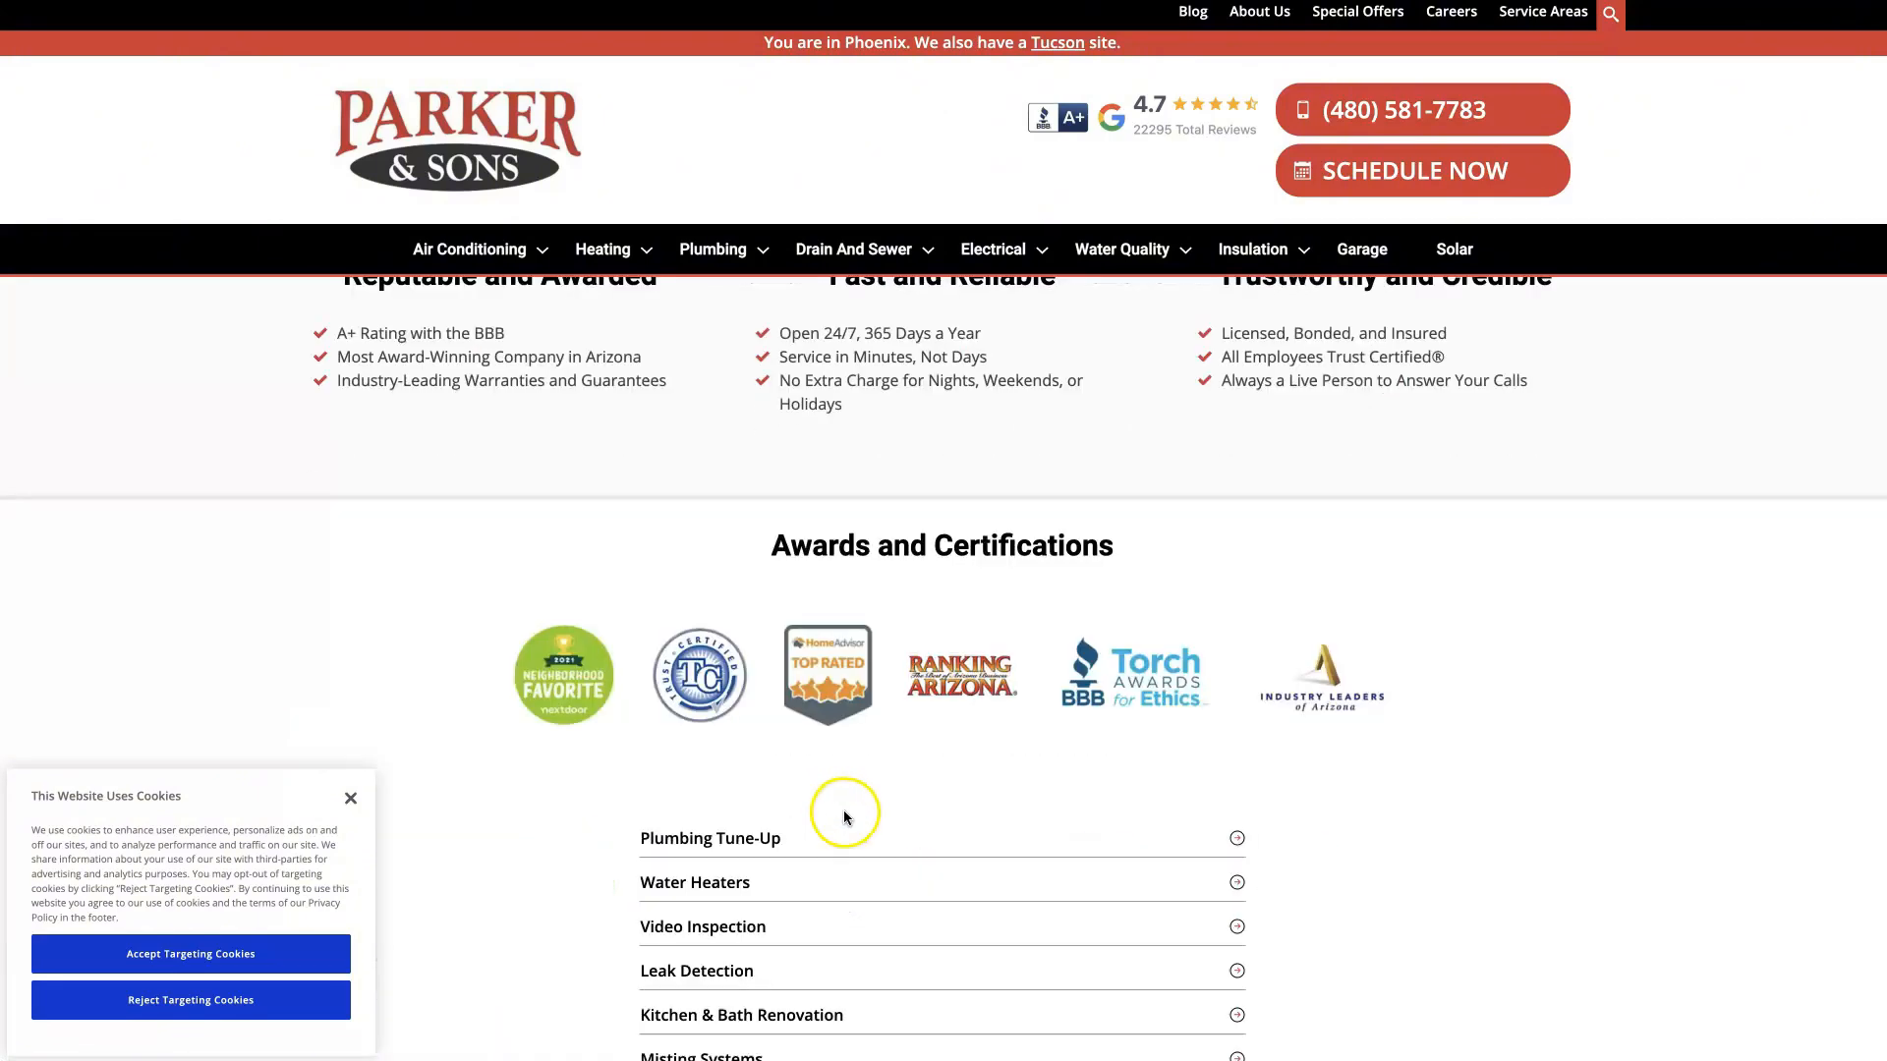
scroll(1121, 806, down, 12)
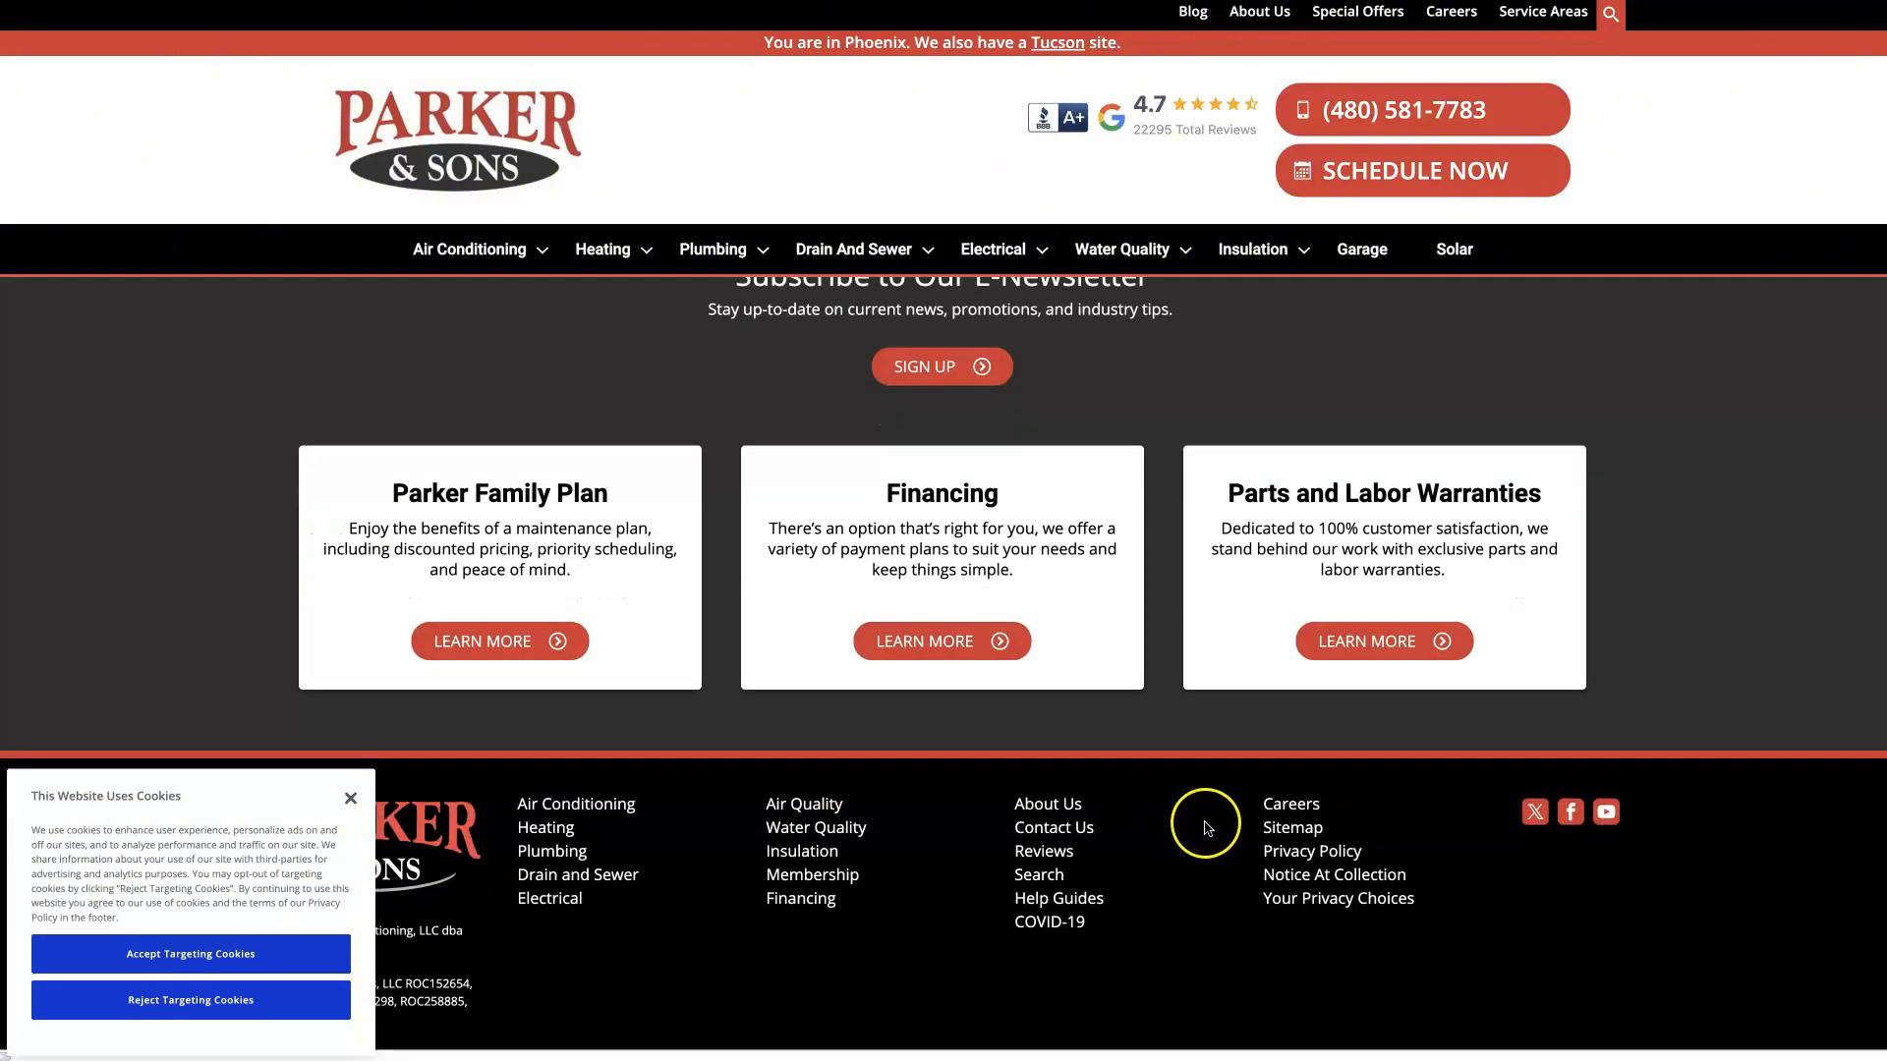
scroll(1180, 806, up, 7)
scroll(1402, 800, up, 20)
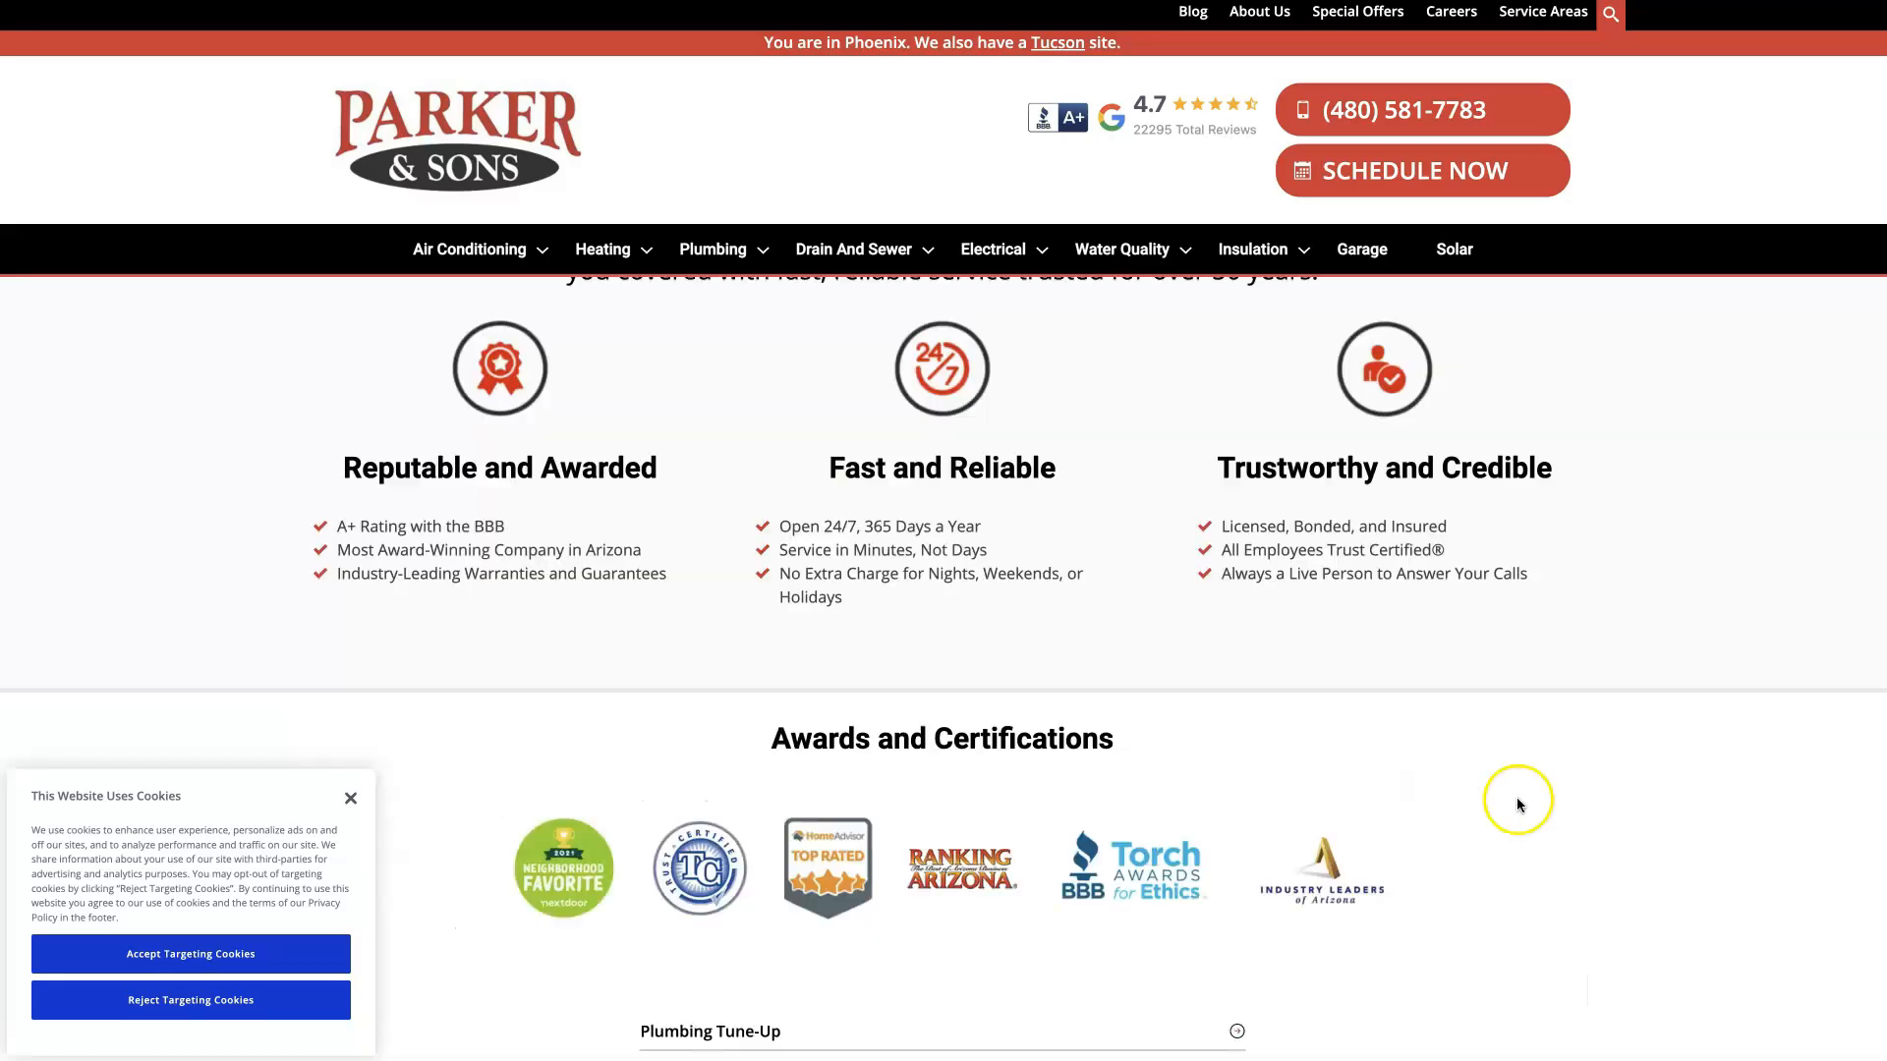
scroll(1563, 796, up, 6)
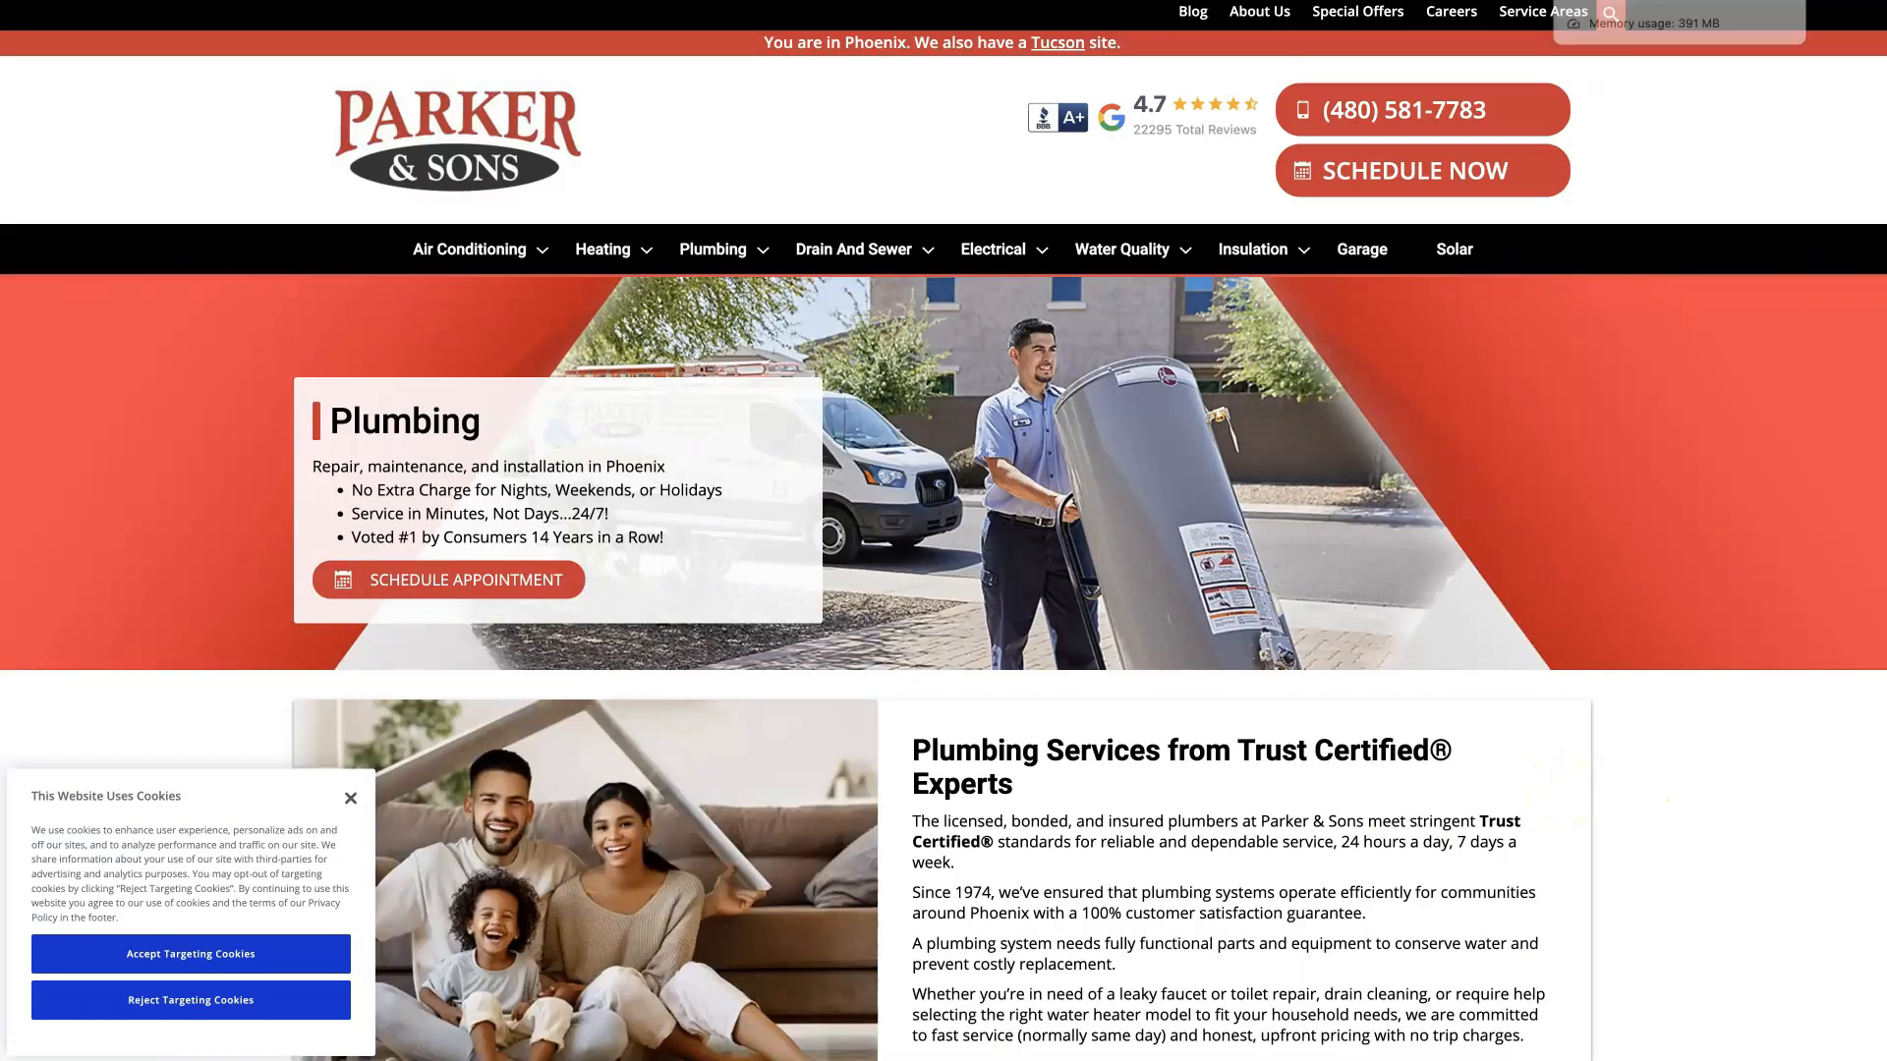
Step: Return to the position history in Ahrefs and go to the Site Explorer overview for parkerandsons.com/plumbing
click(1570, 1)
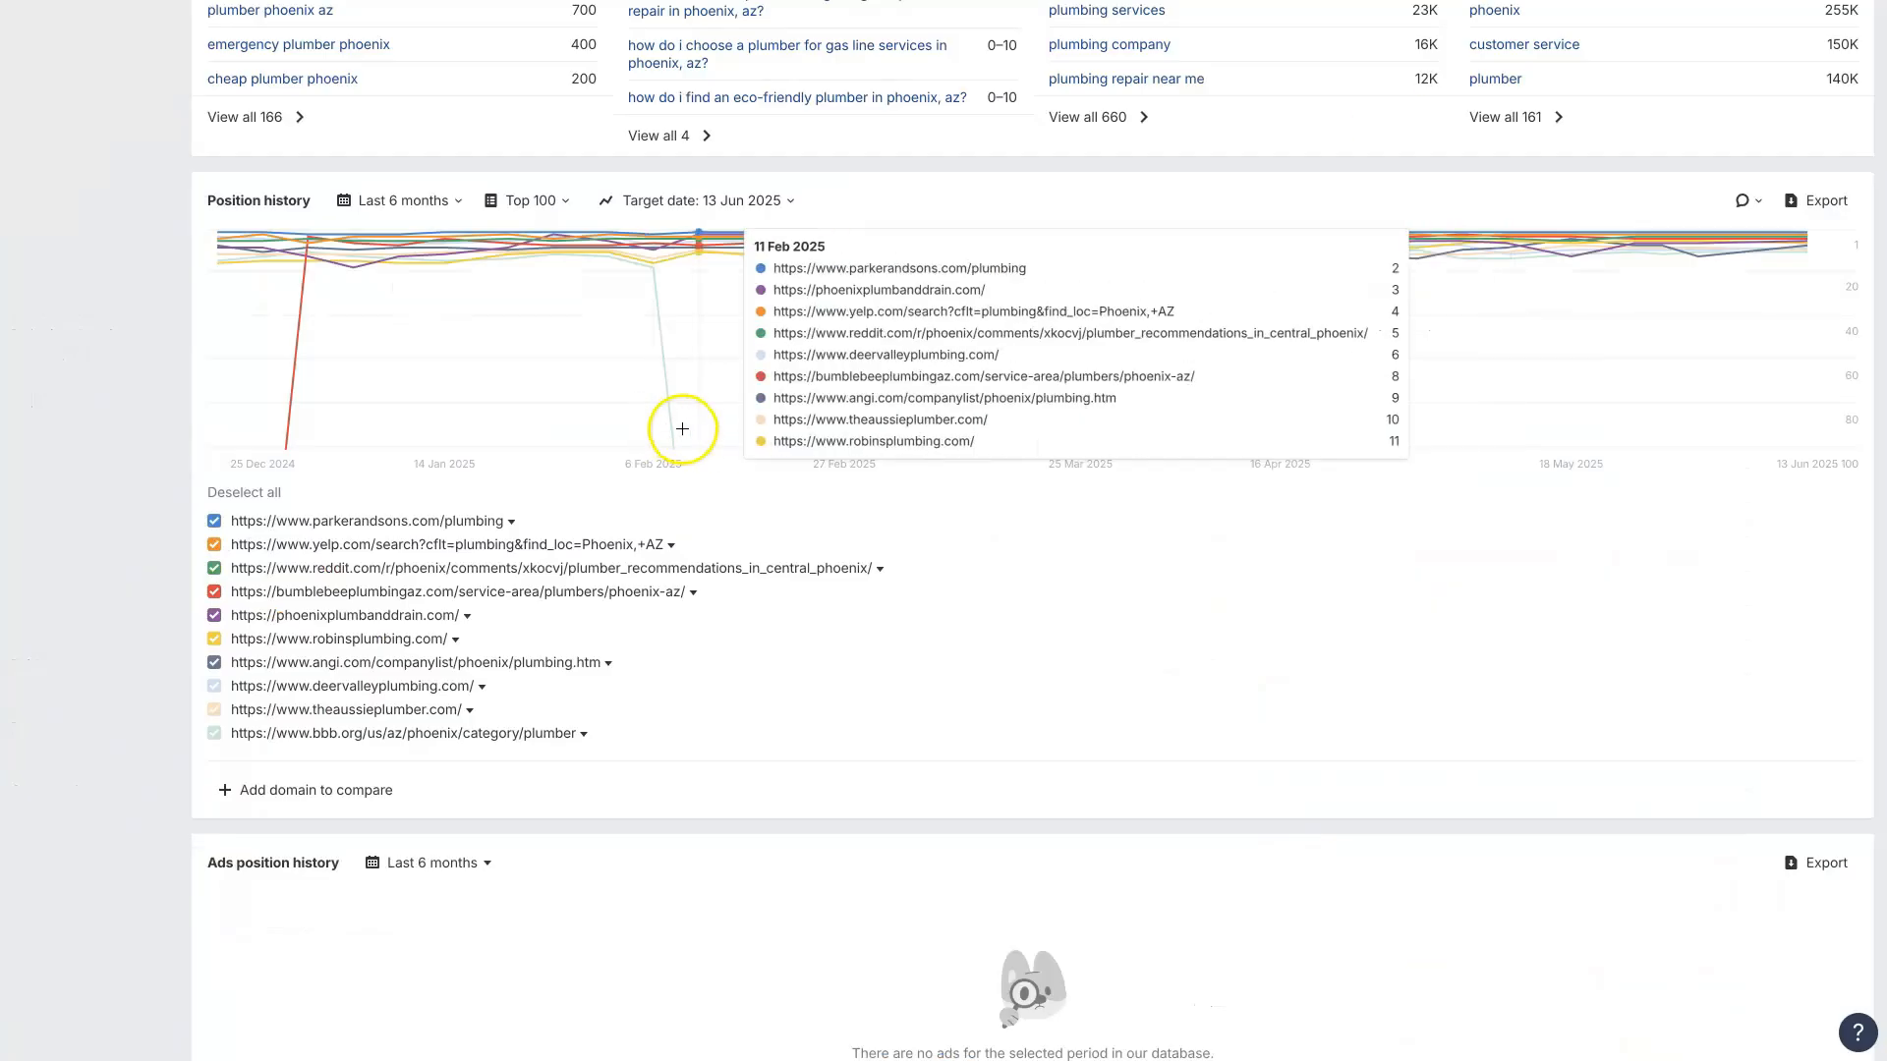
click(511, 521)
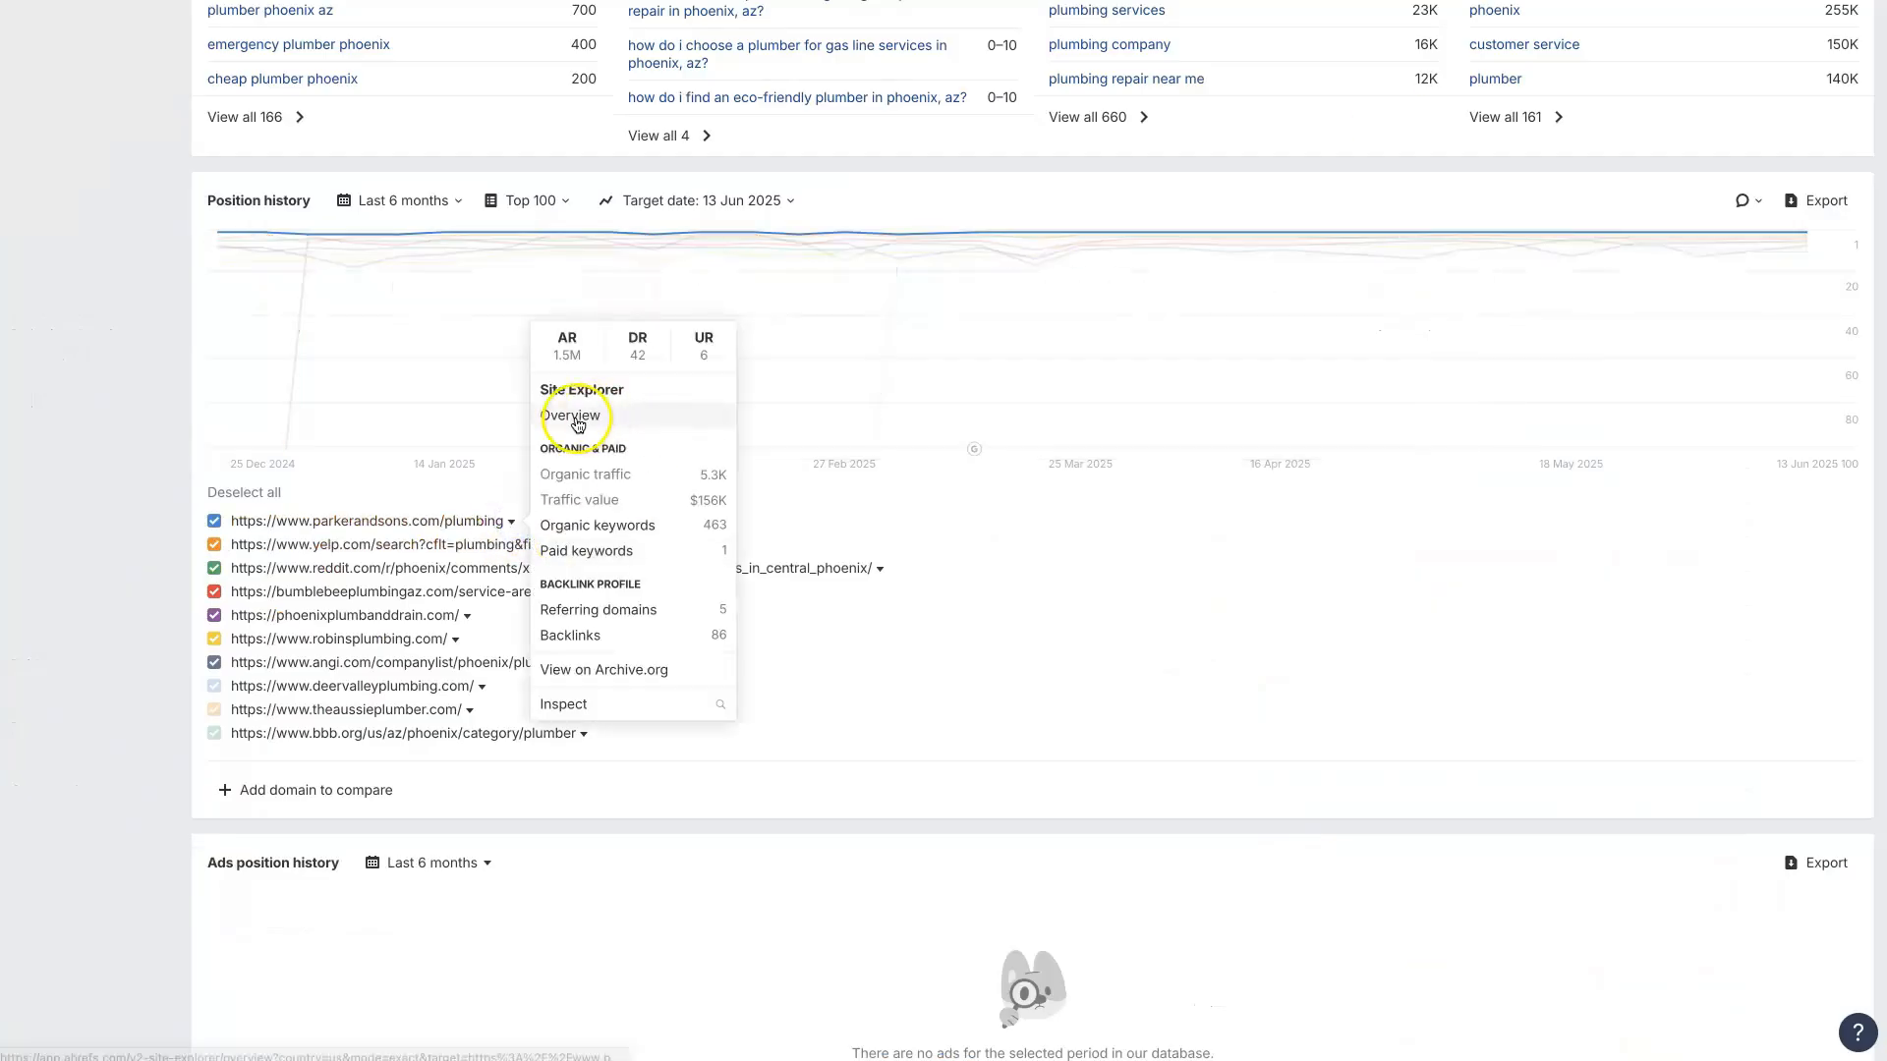
click(509, 522)
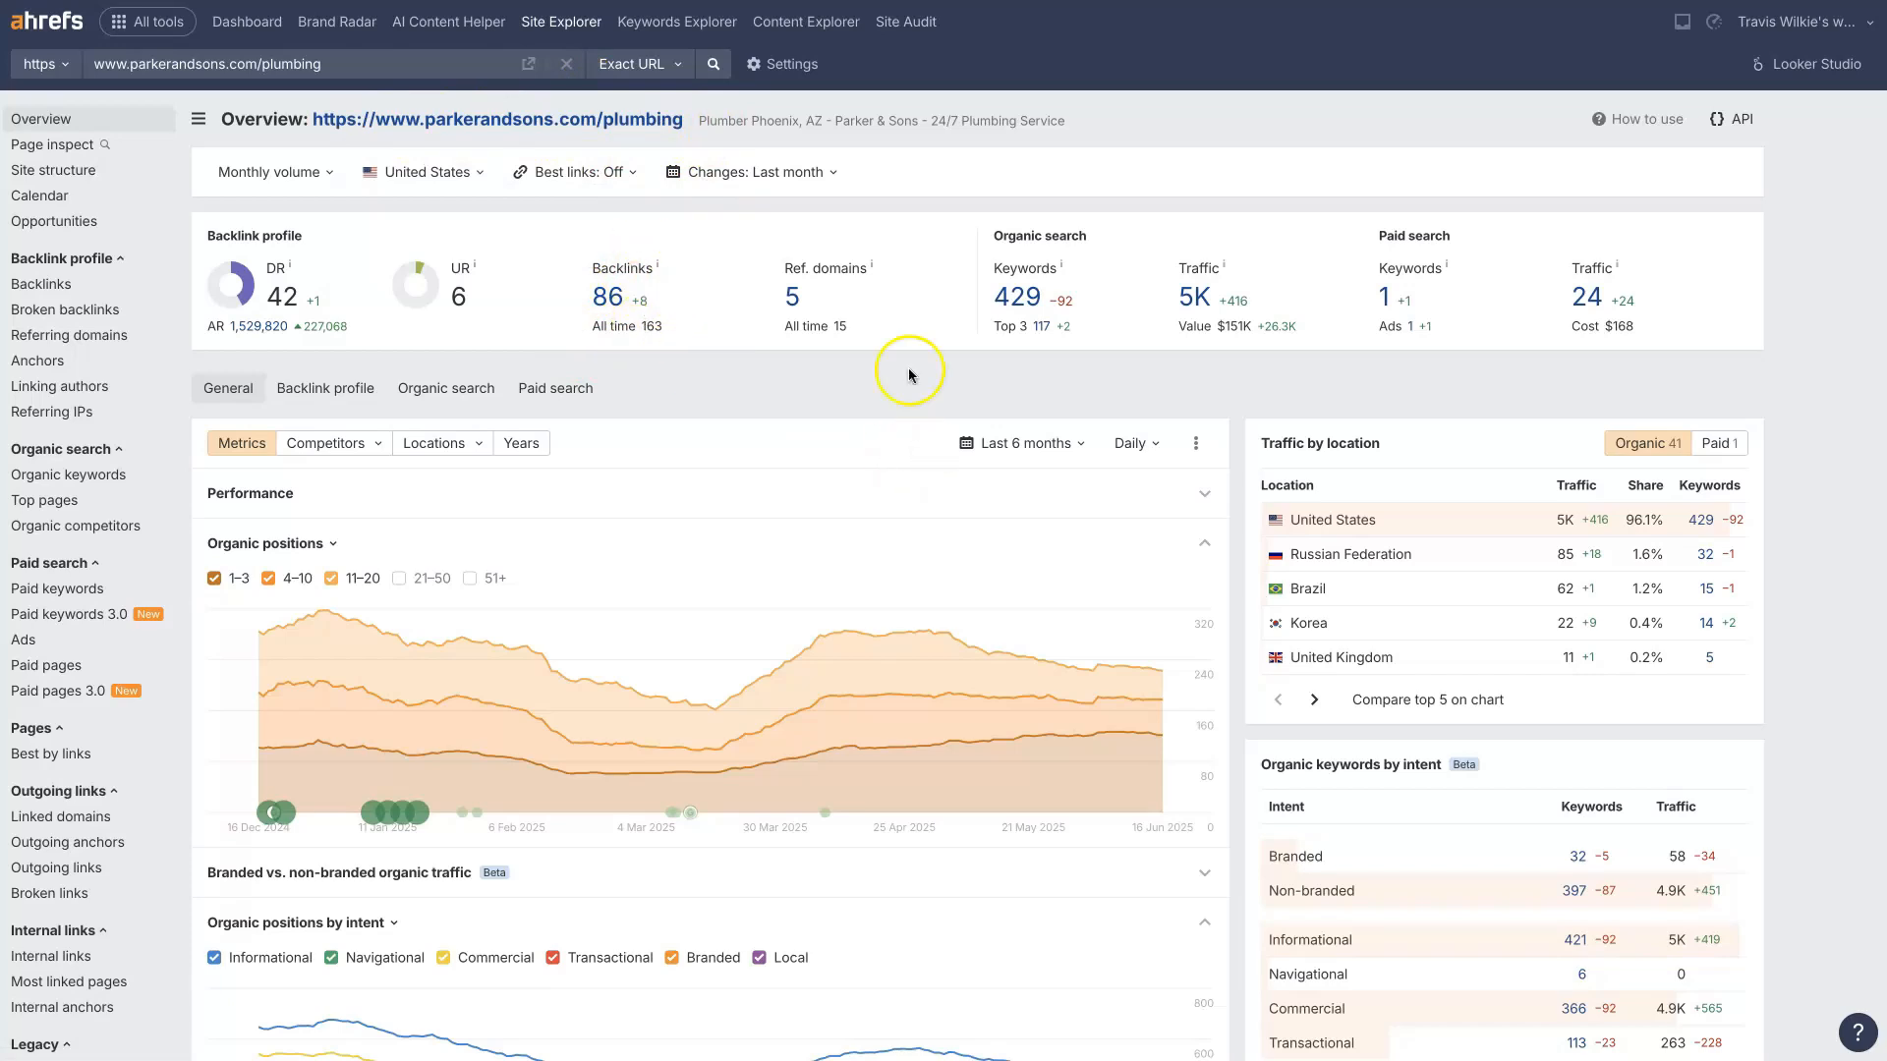
Step: Open the page's organic keywords report from the Site Explorer overview in a new tab and switch to it
right_click(1020, 300)
click(1080, 310)
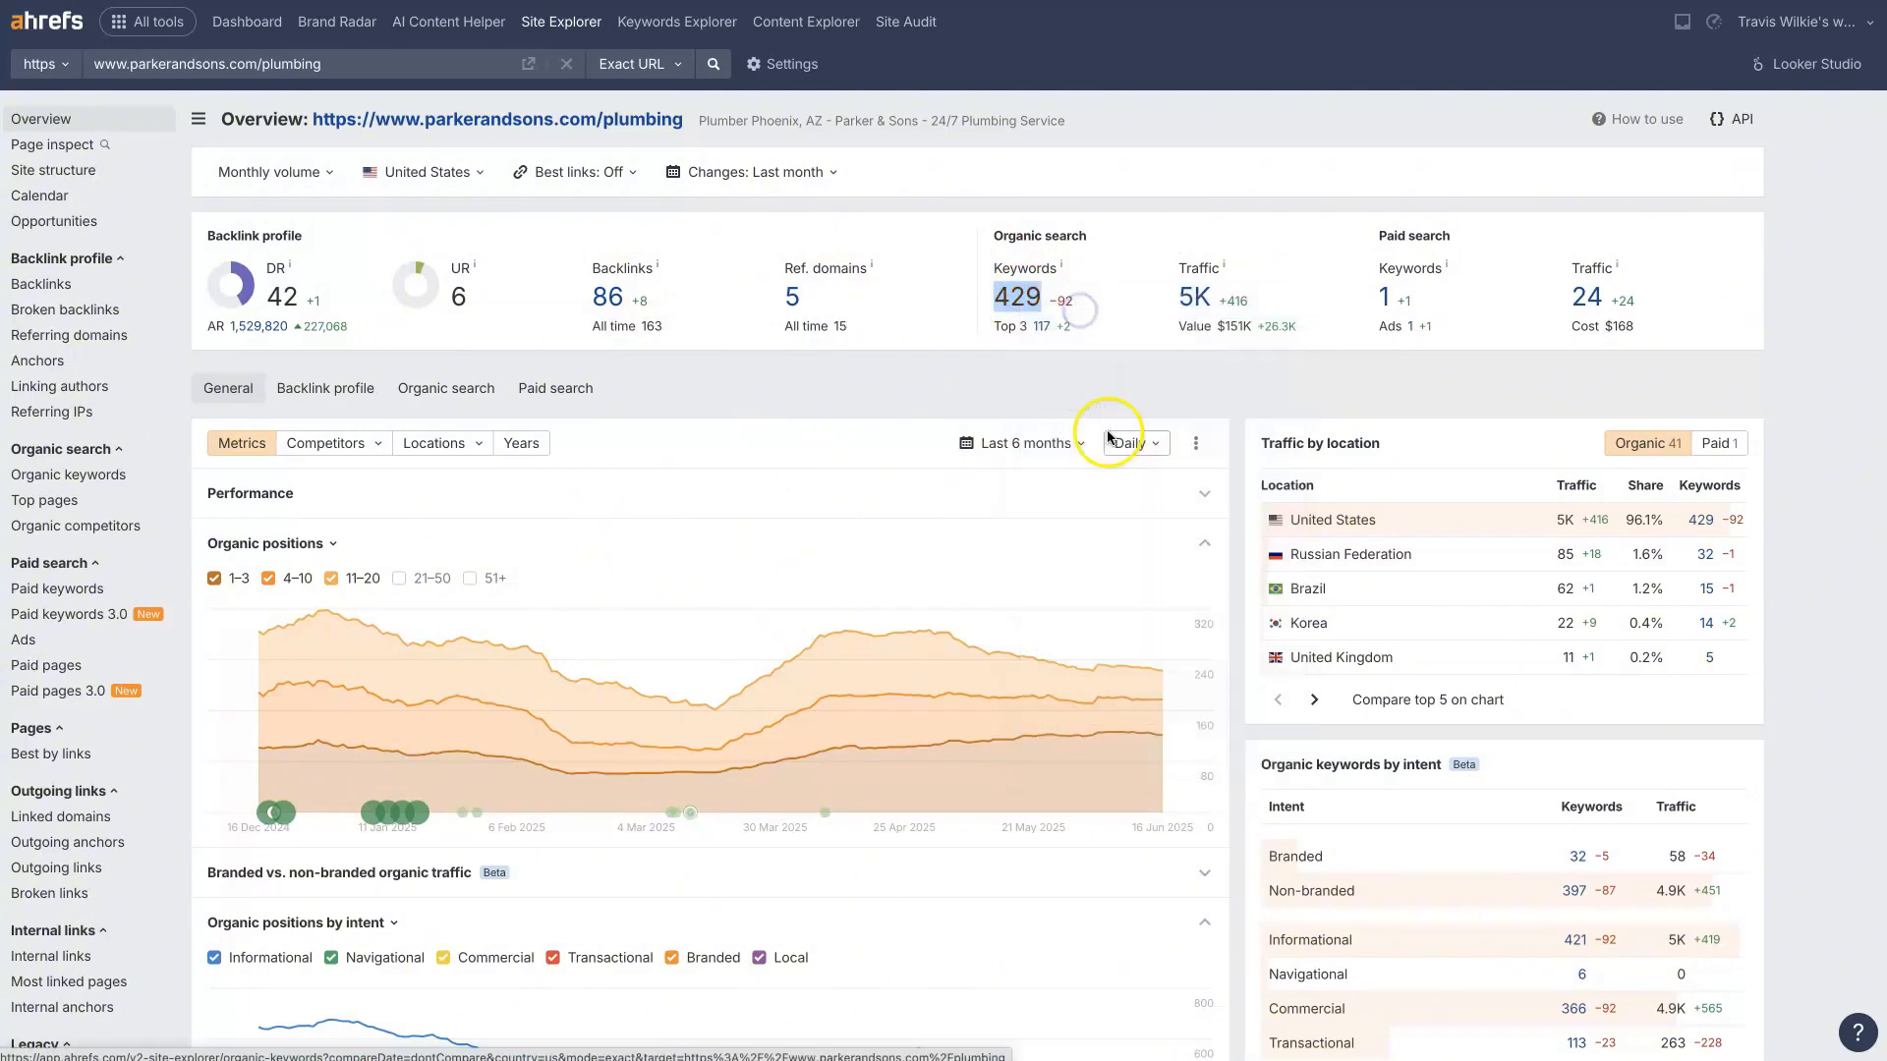
click(1132, 370)
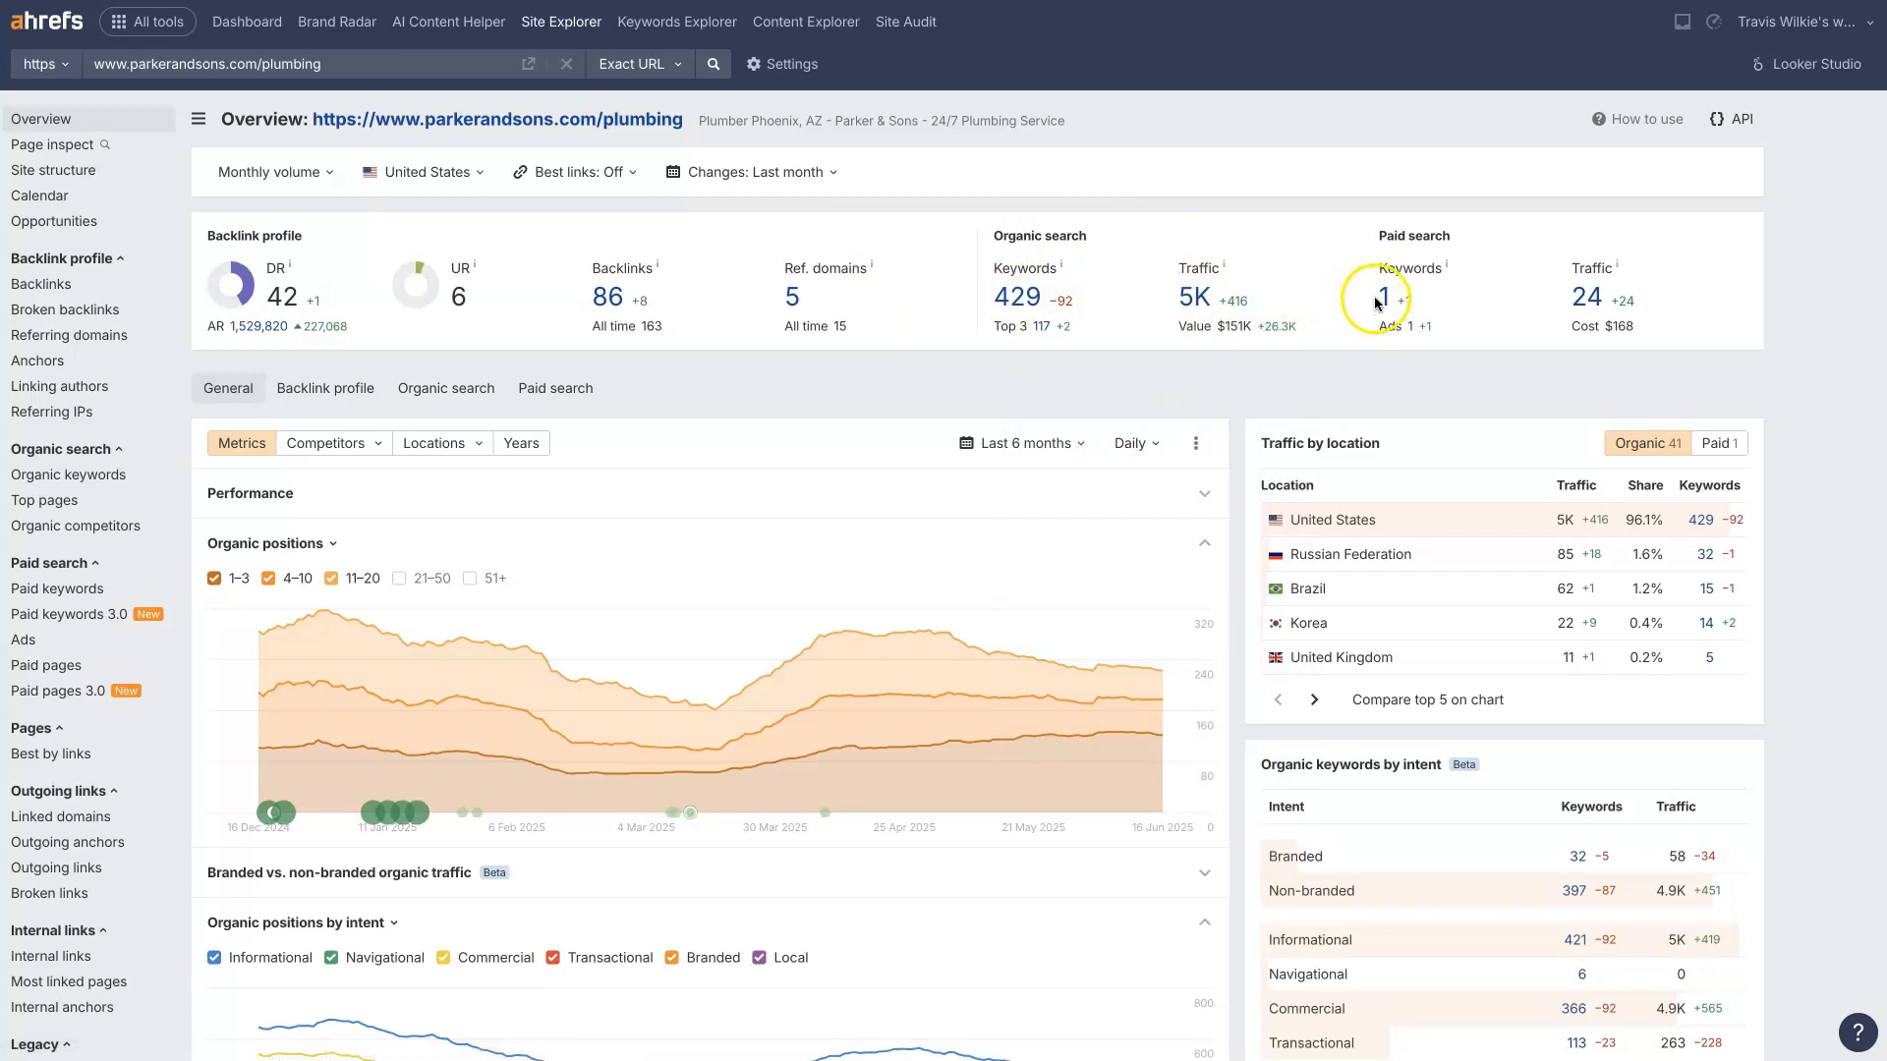
key(ctrl+Tab)
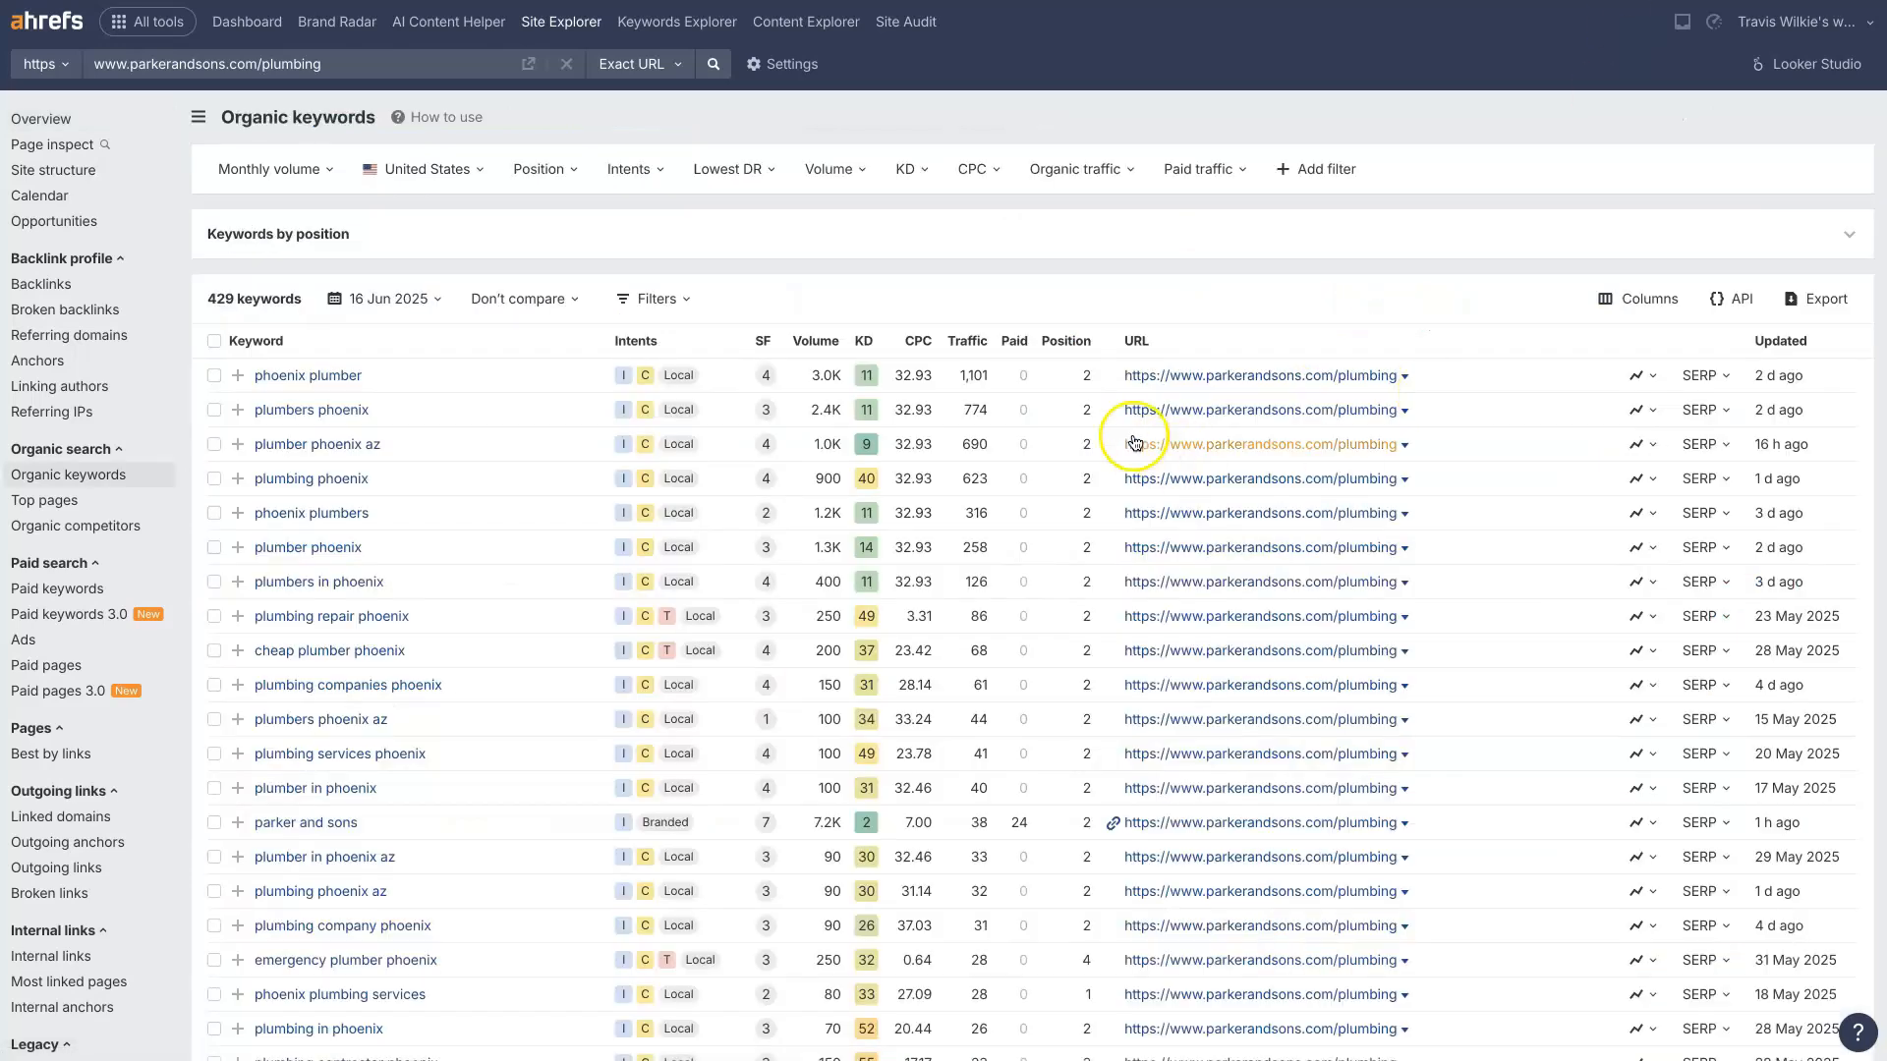
click(1134, 118)
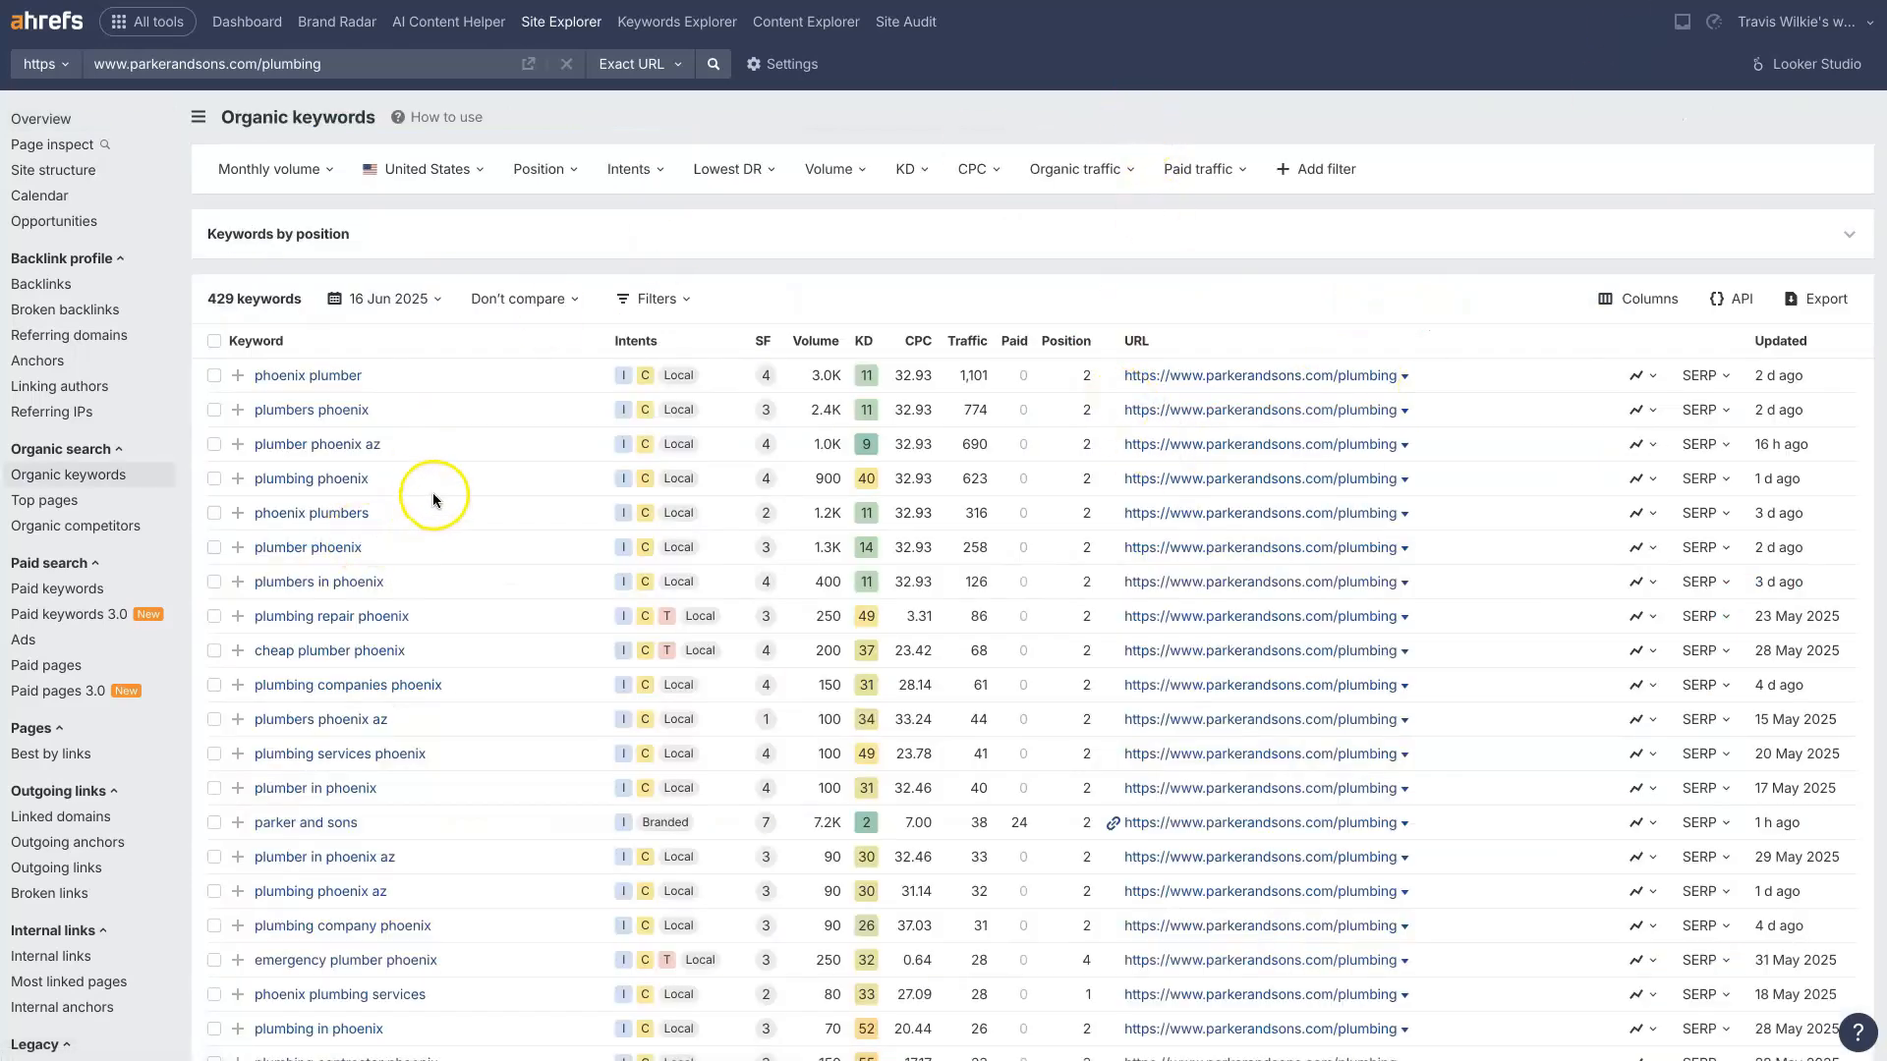
Step: Examine the page's organic keyword variations with their positions, and check the volume and traffic figures for "phoenix plumber"
scroll(371, 543, down, 3)
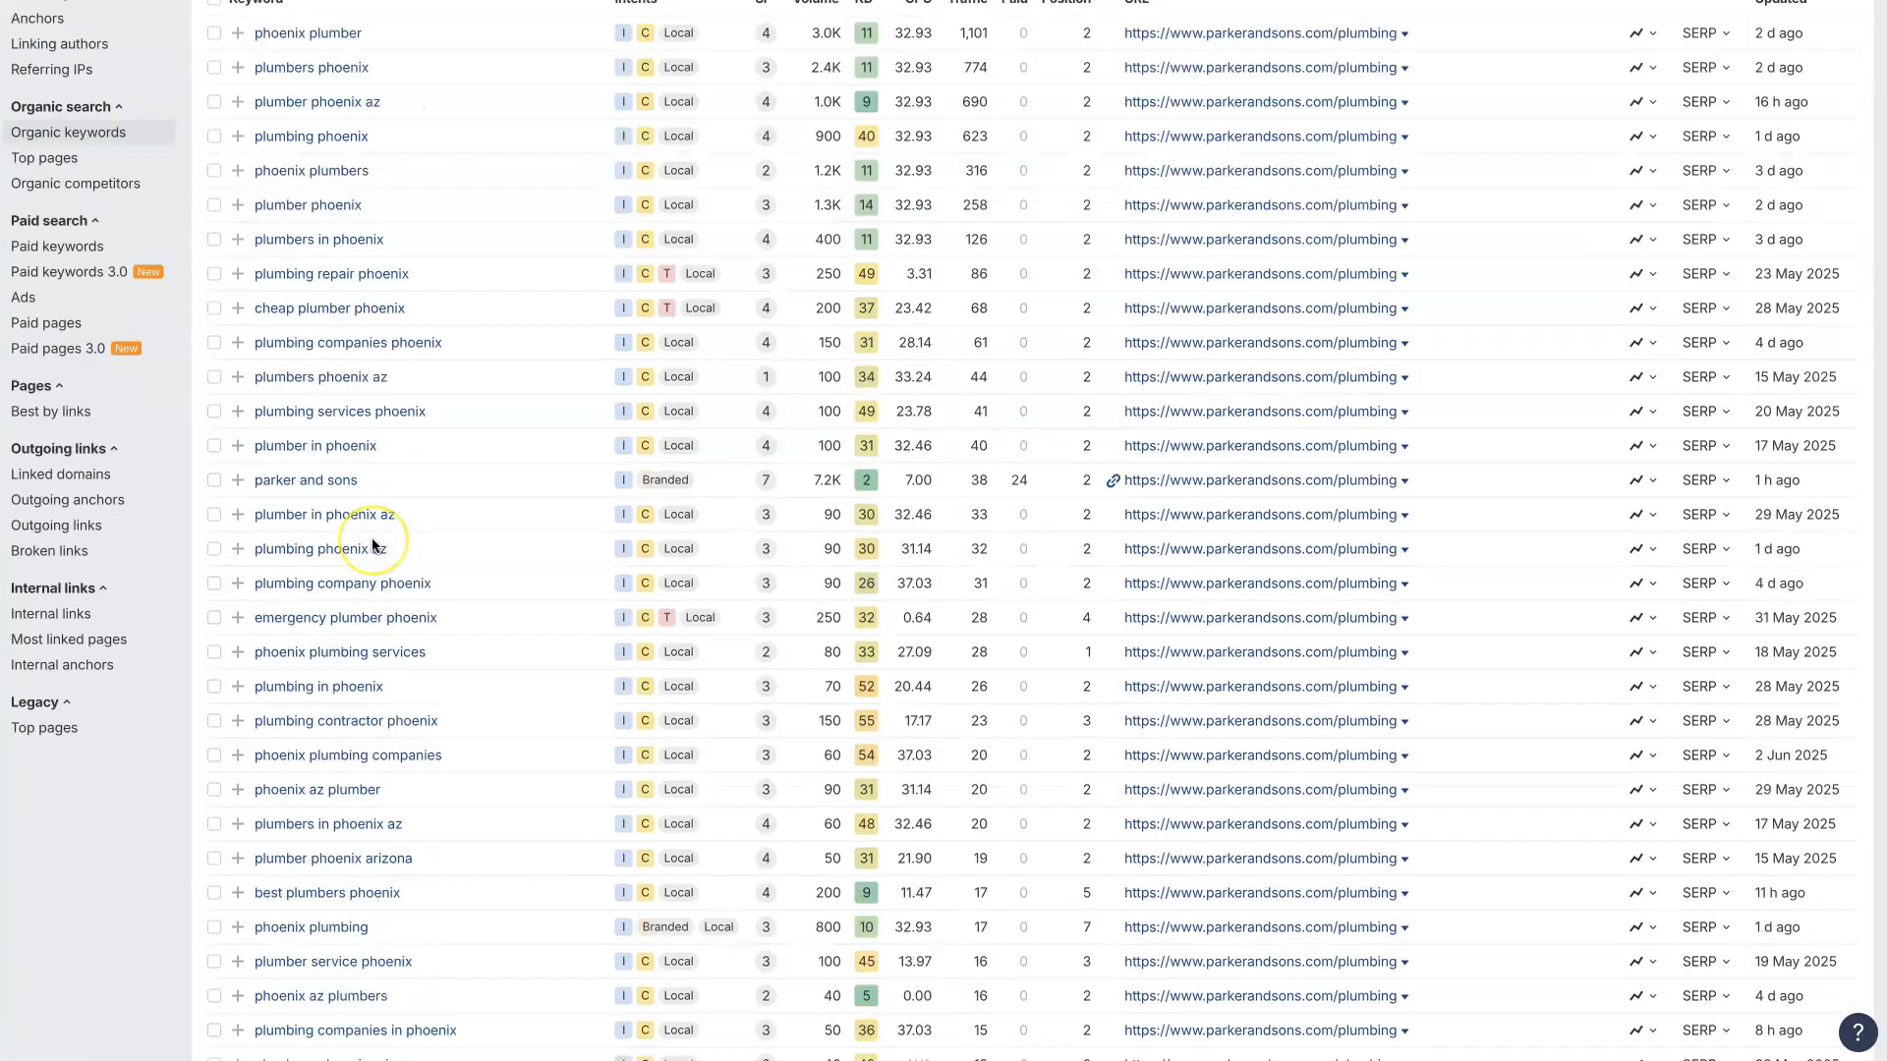
scroll(372, 542, down, 9)
scroll(371, 539, up, 5)
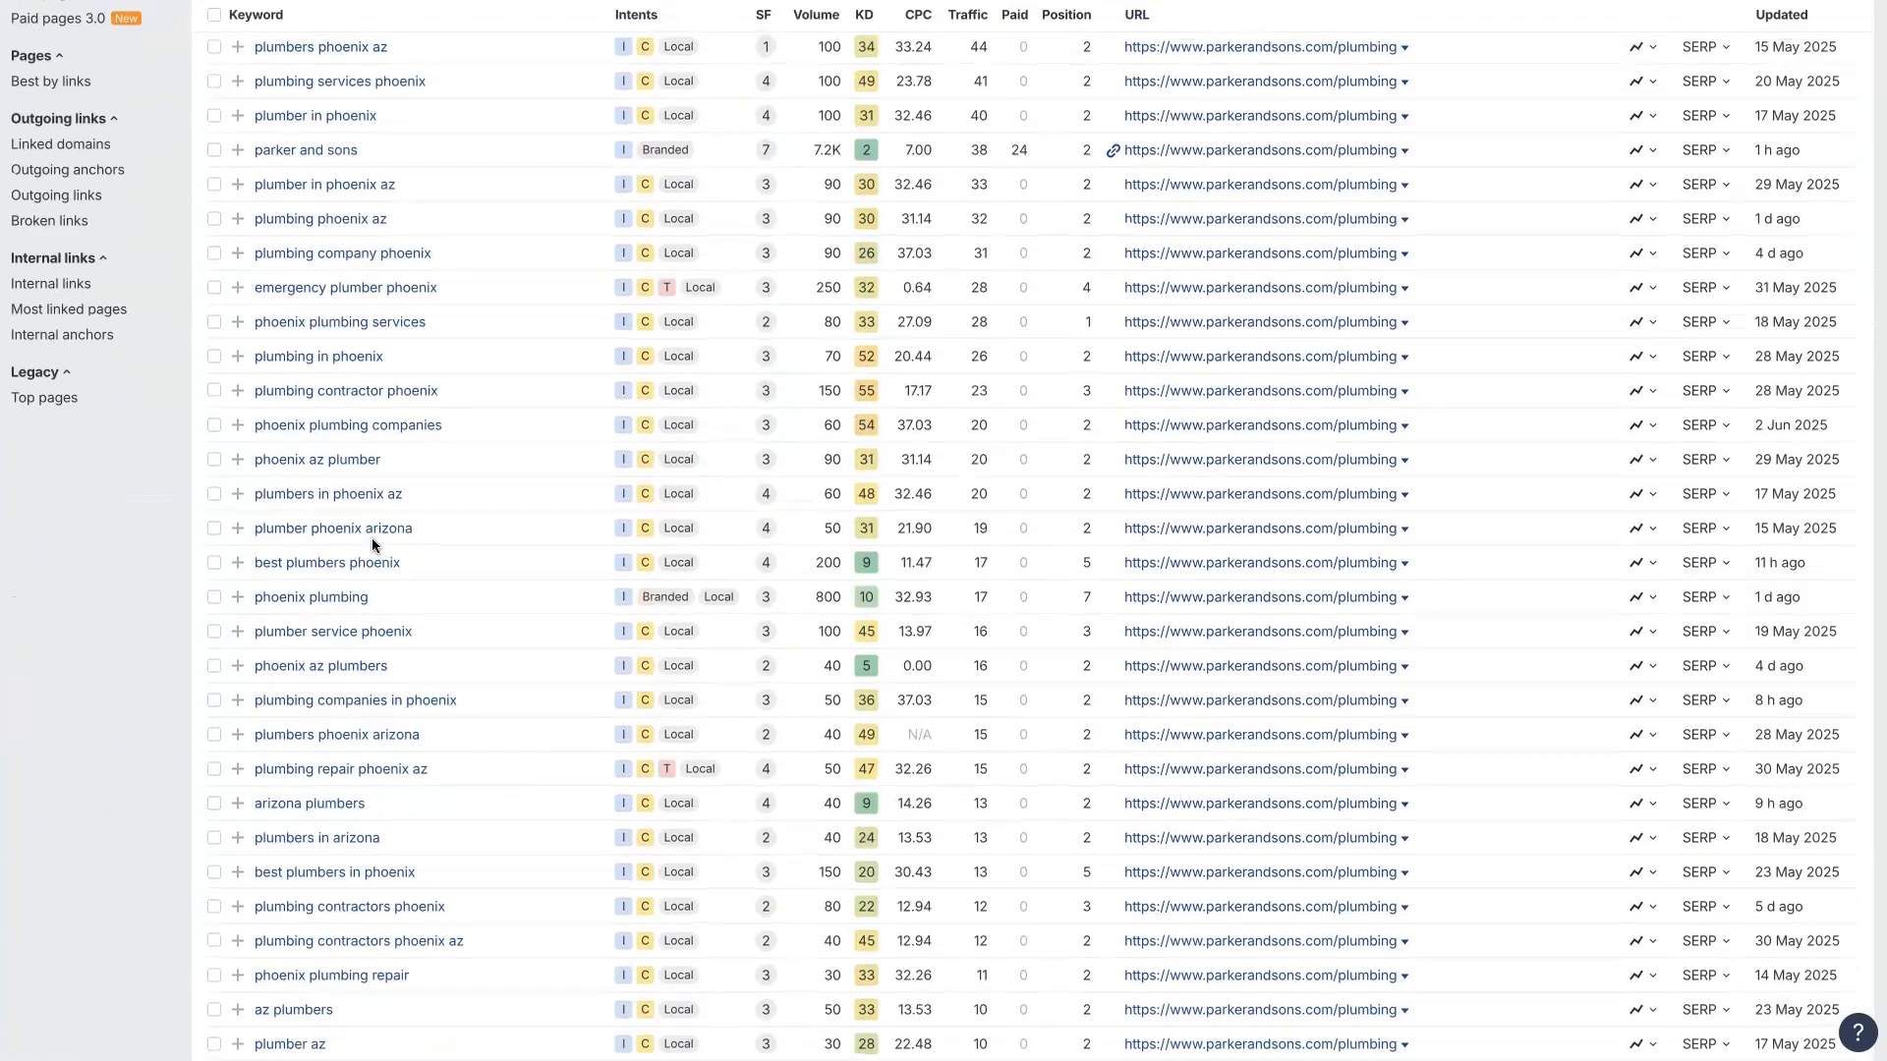
scroll(371, 539, up, 7)
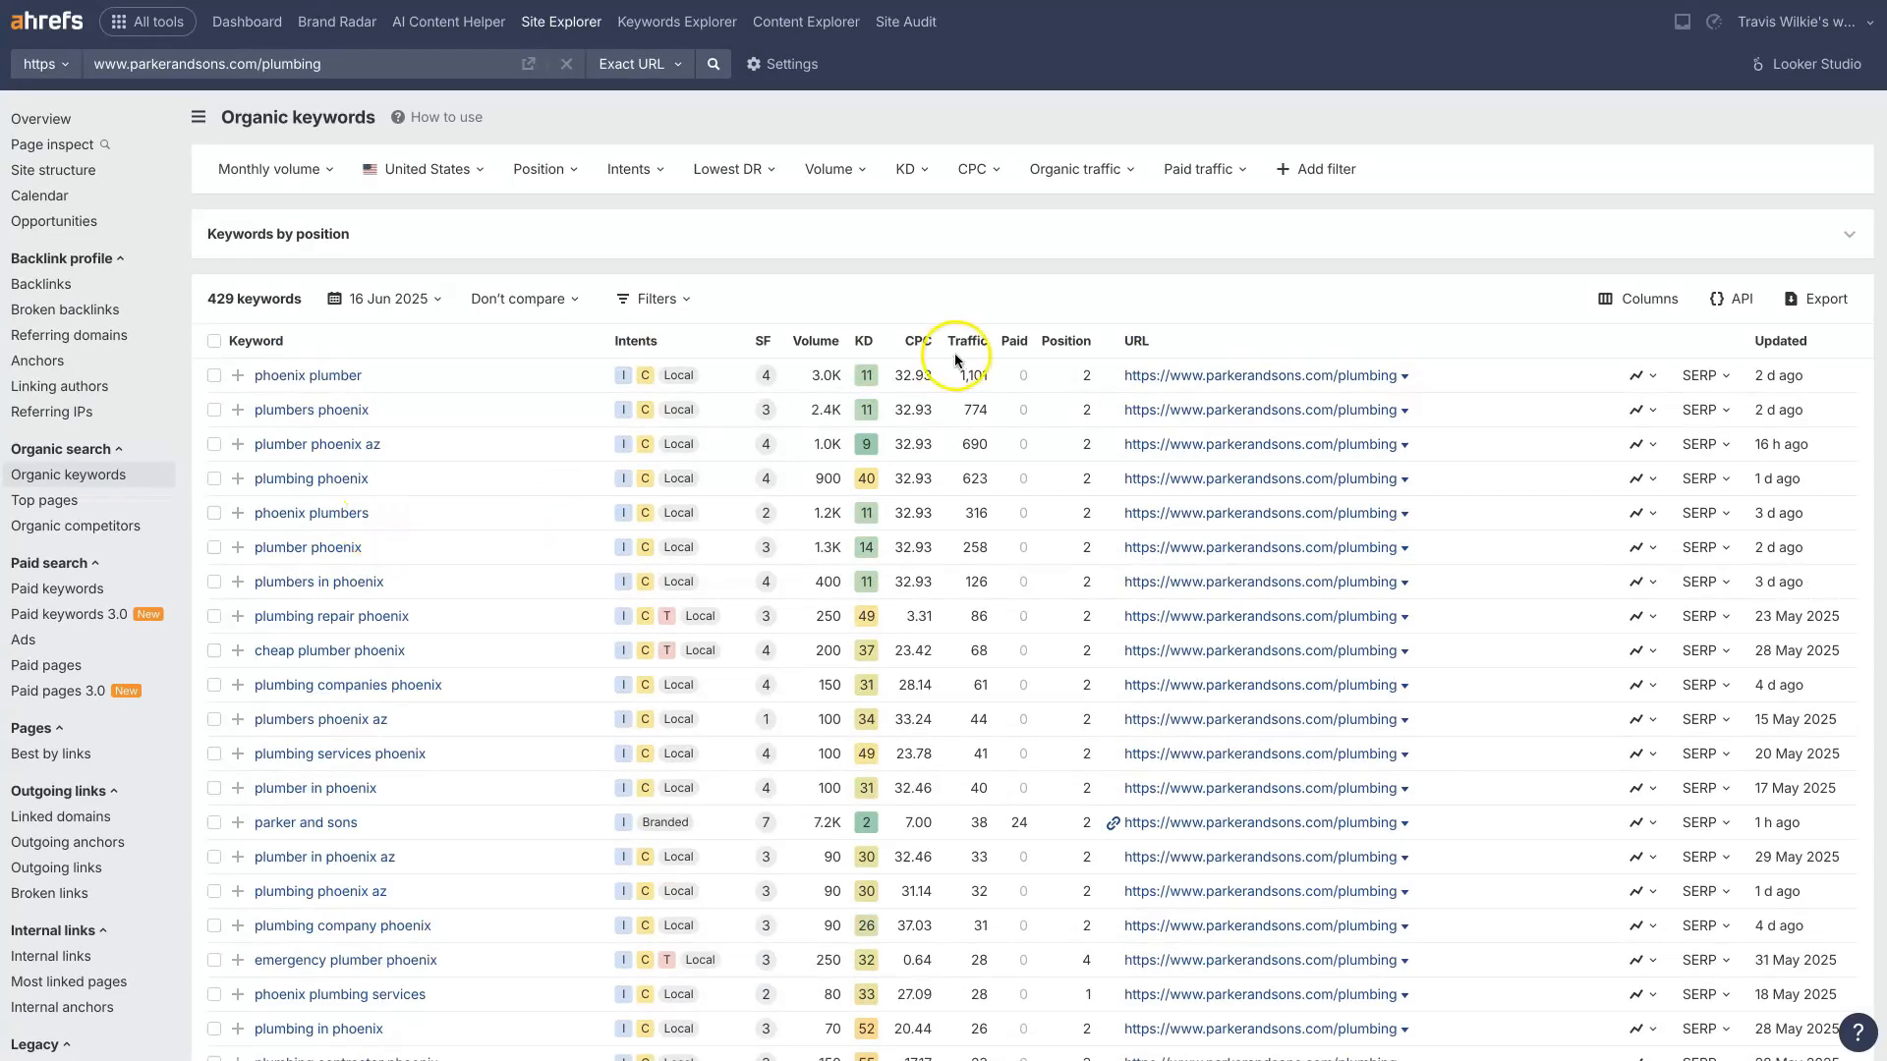
scroll(1068, 507, down, 4)
scroll(1067, 507, down, 7)
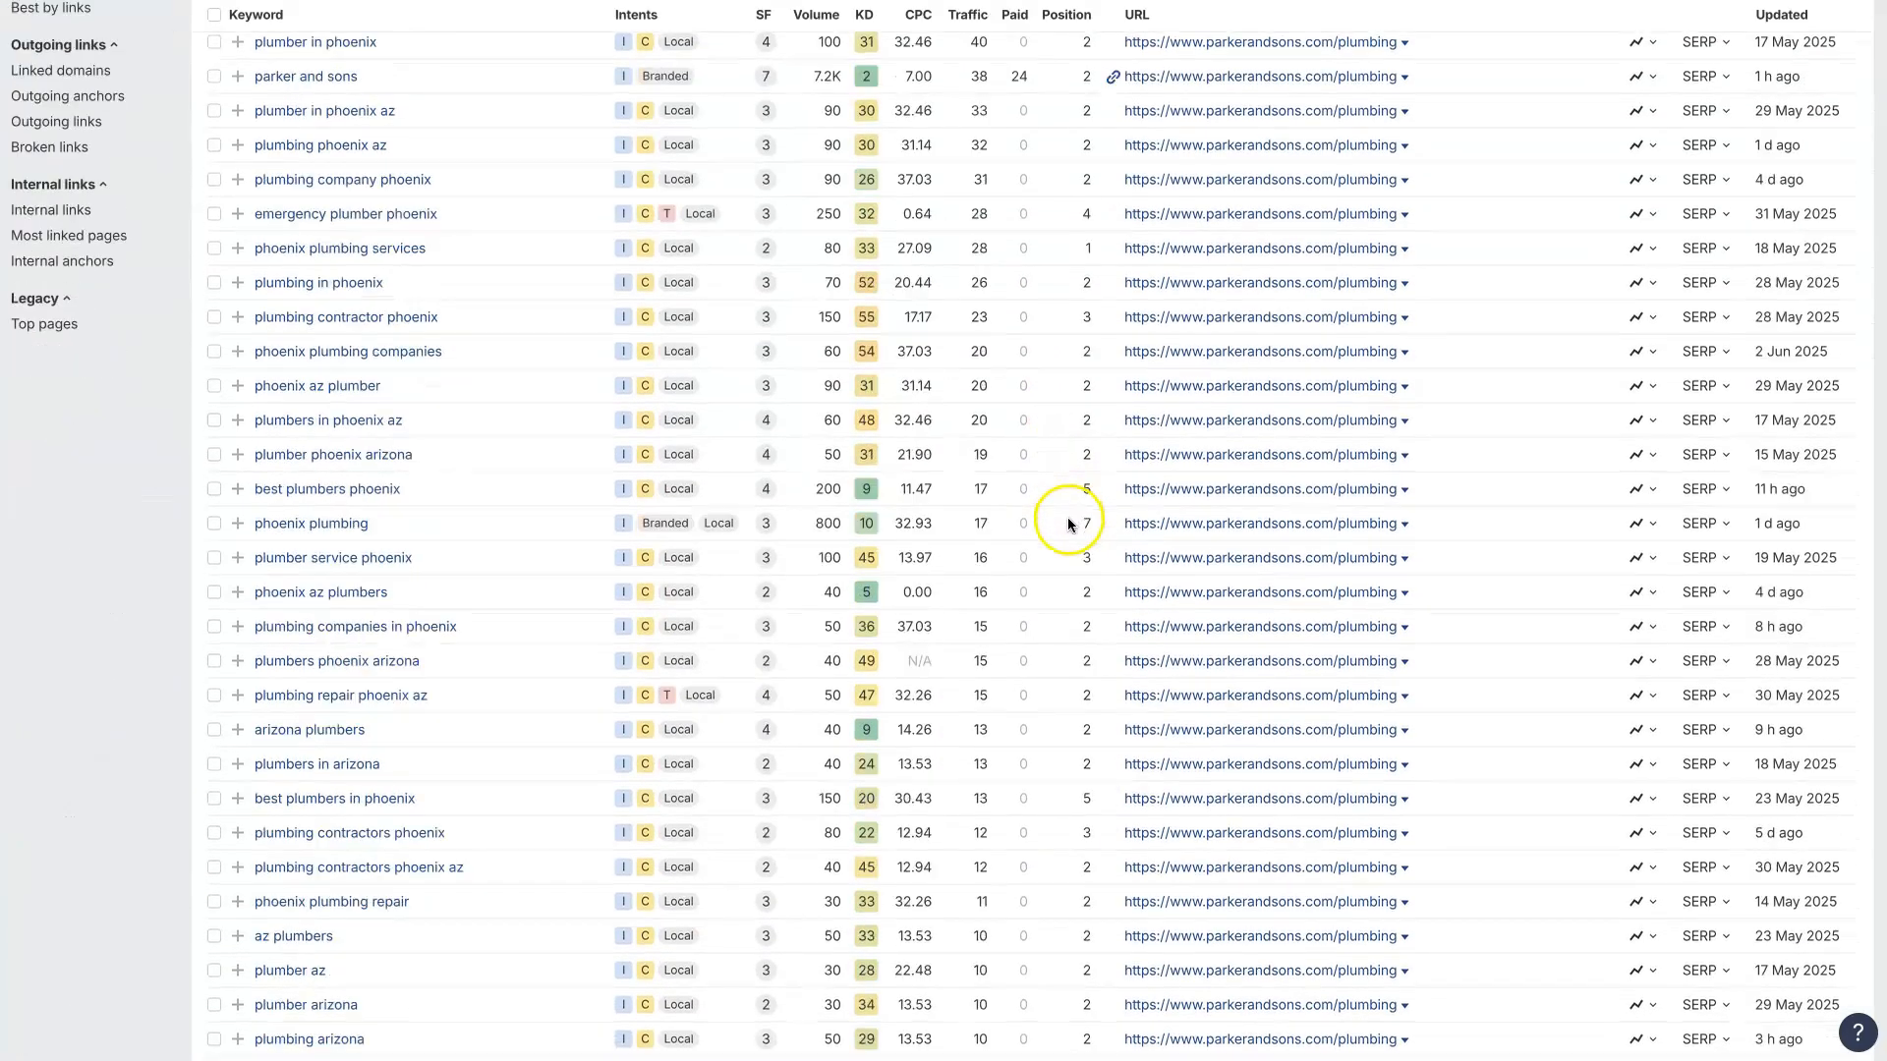
scroll(1069, 517, up, 10)
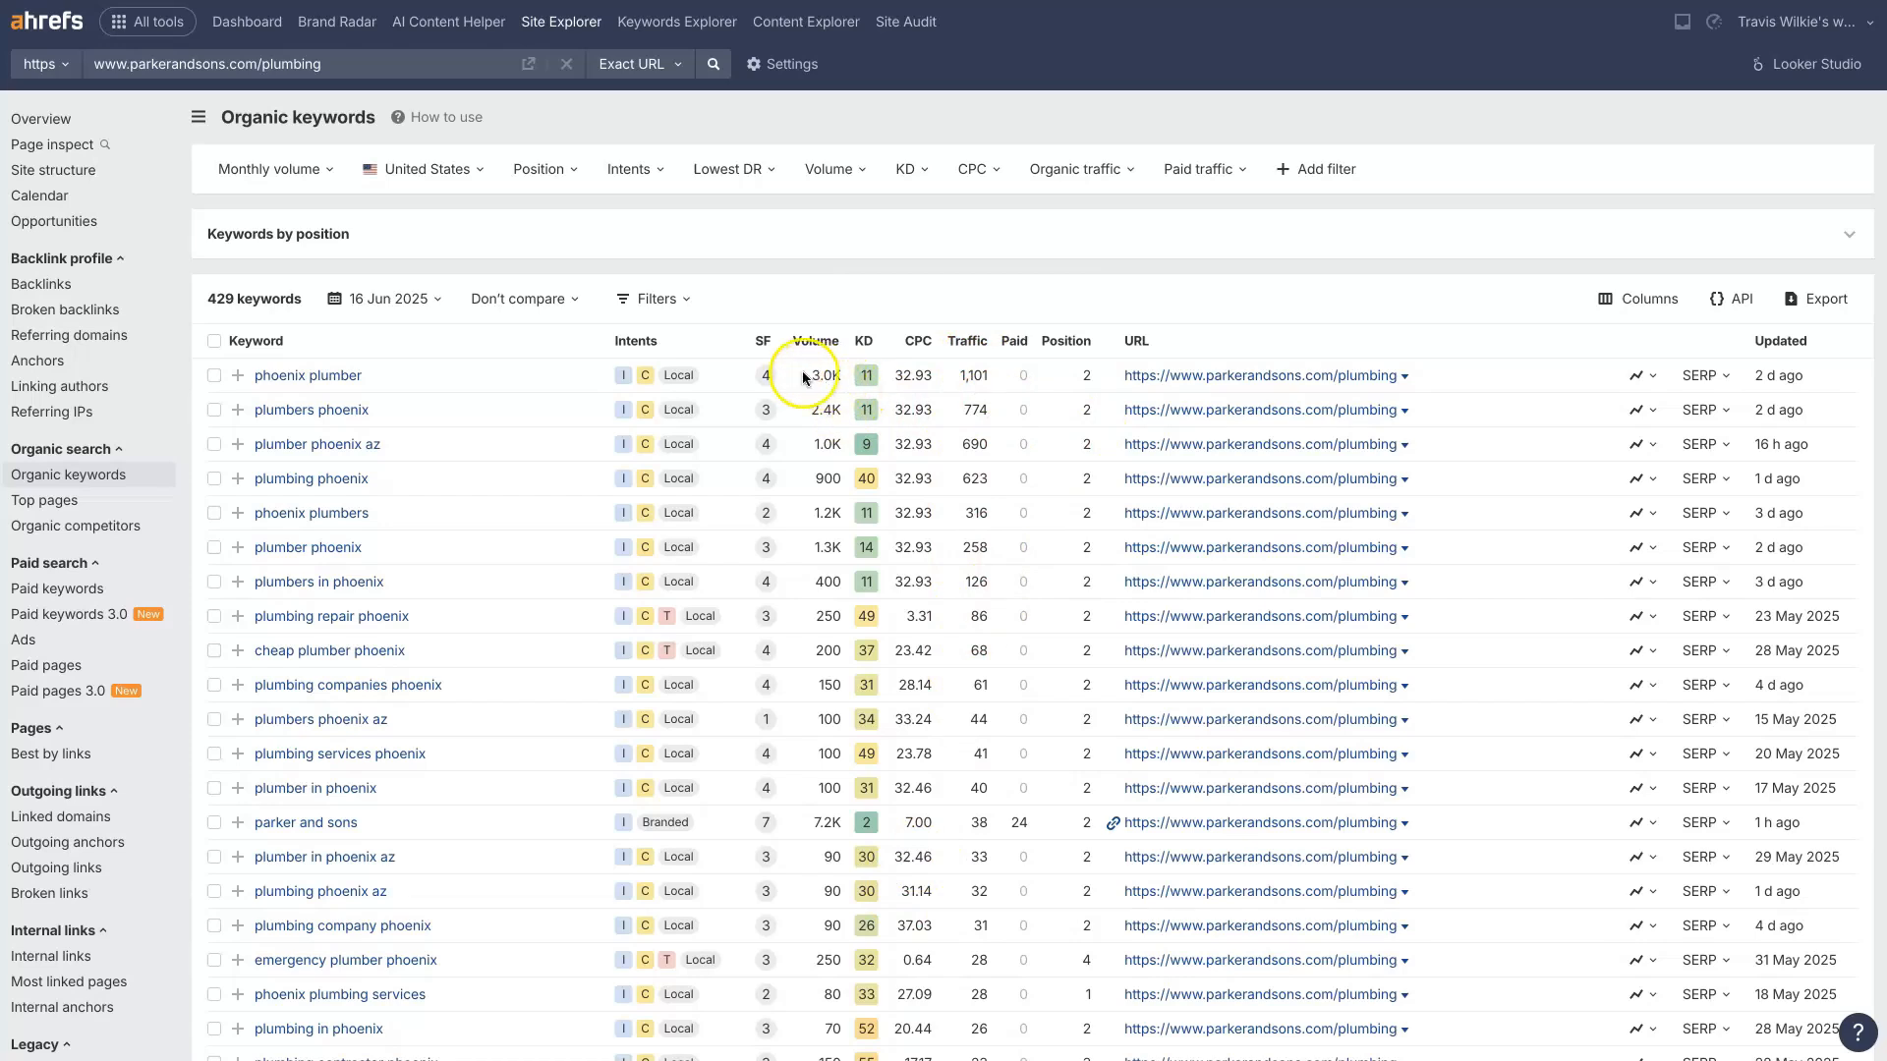
drag(802, 374, 994, 381)
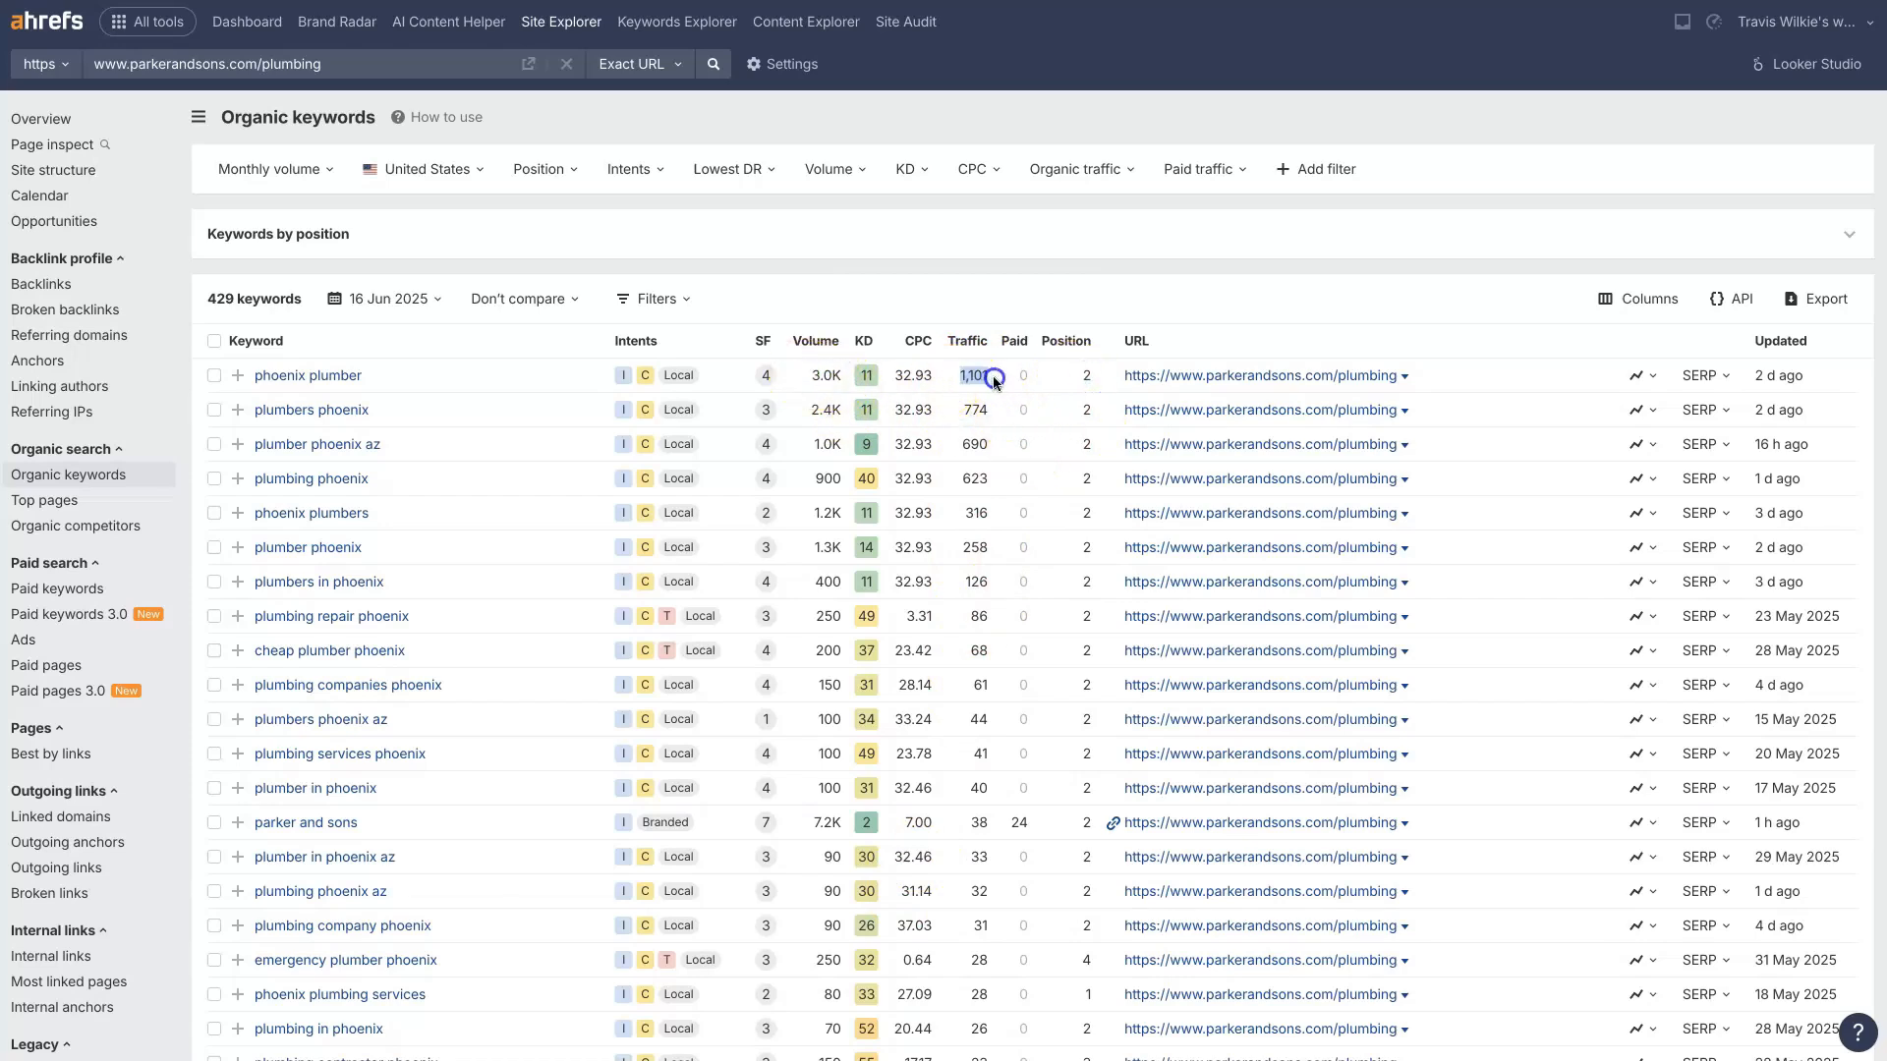
click(959, 263)
mouse_move(643, 376)
Step: View the row and format options for exporting the organic keywords, and close them without exporting
click(1818, 303)
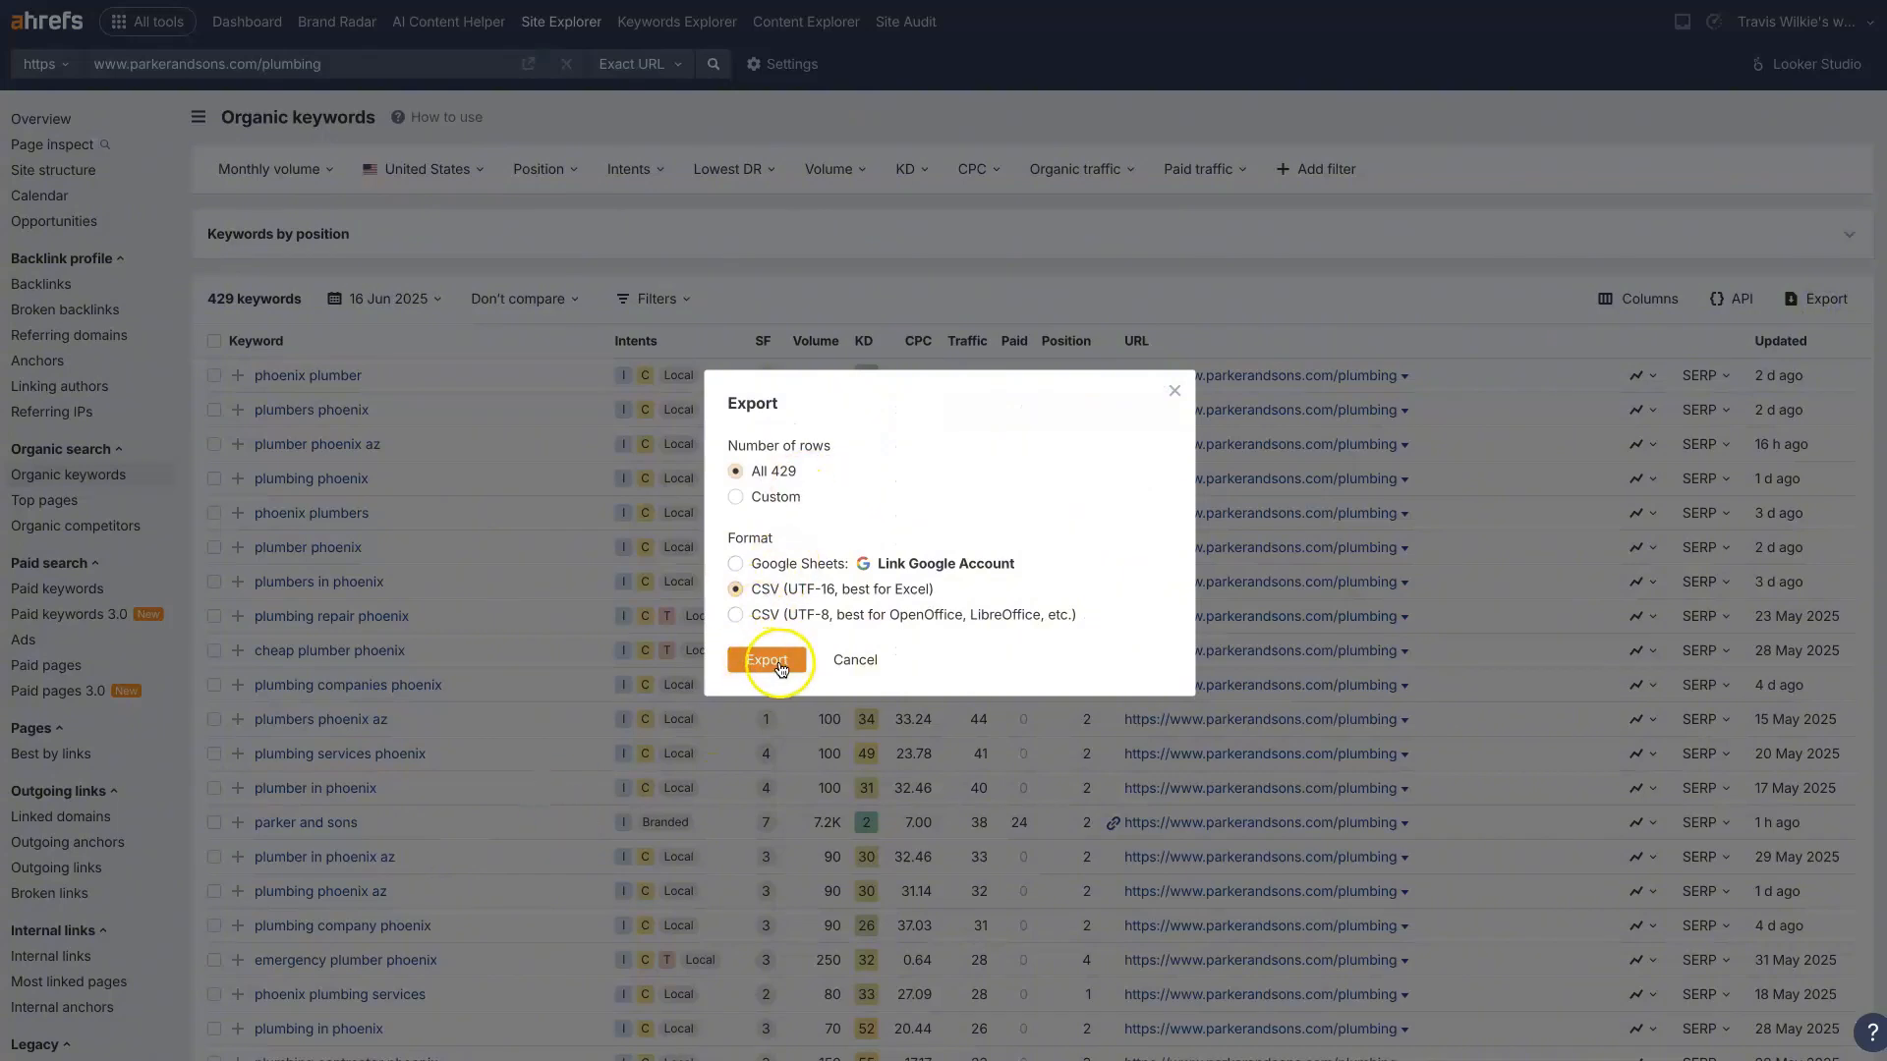
click(1175, 390)
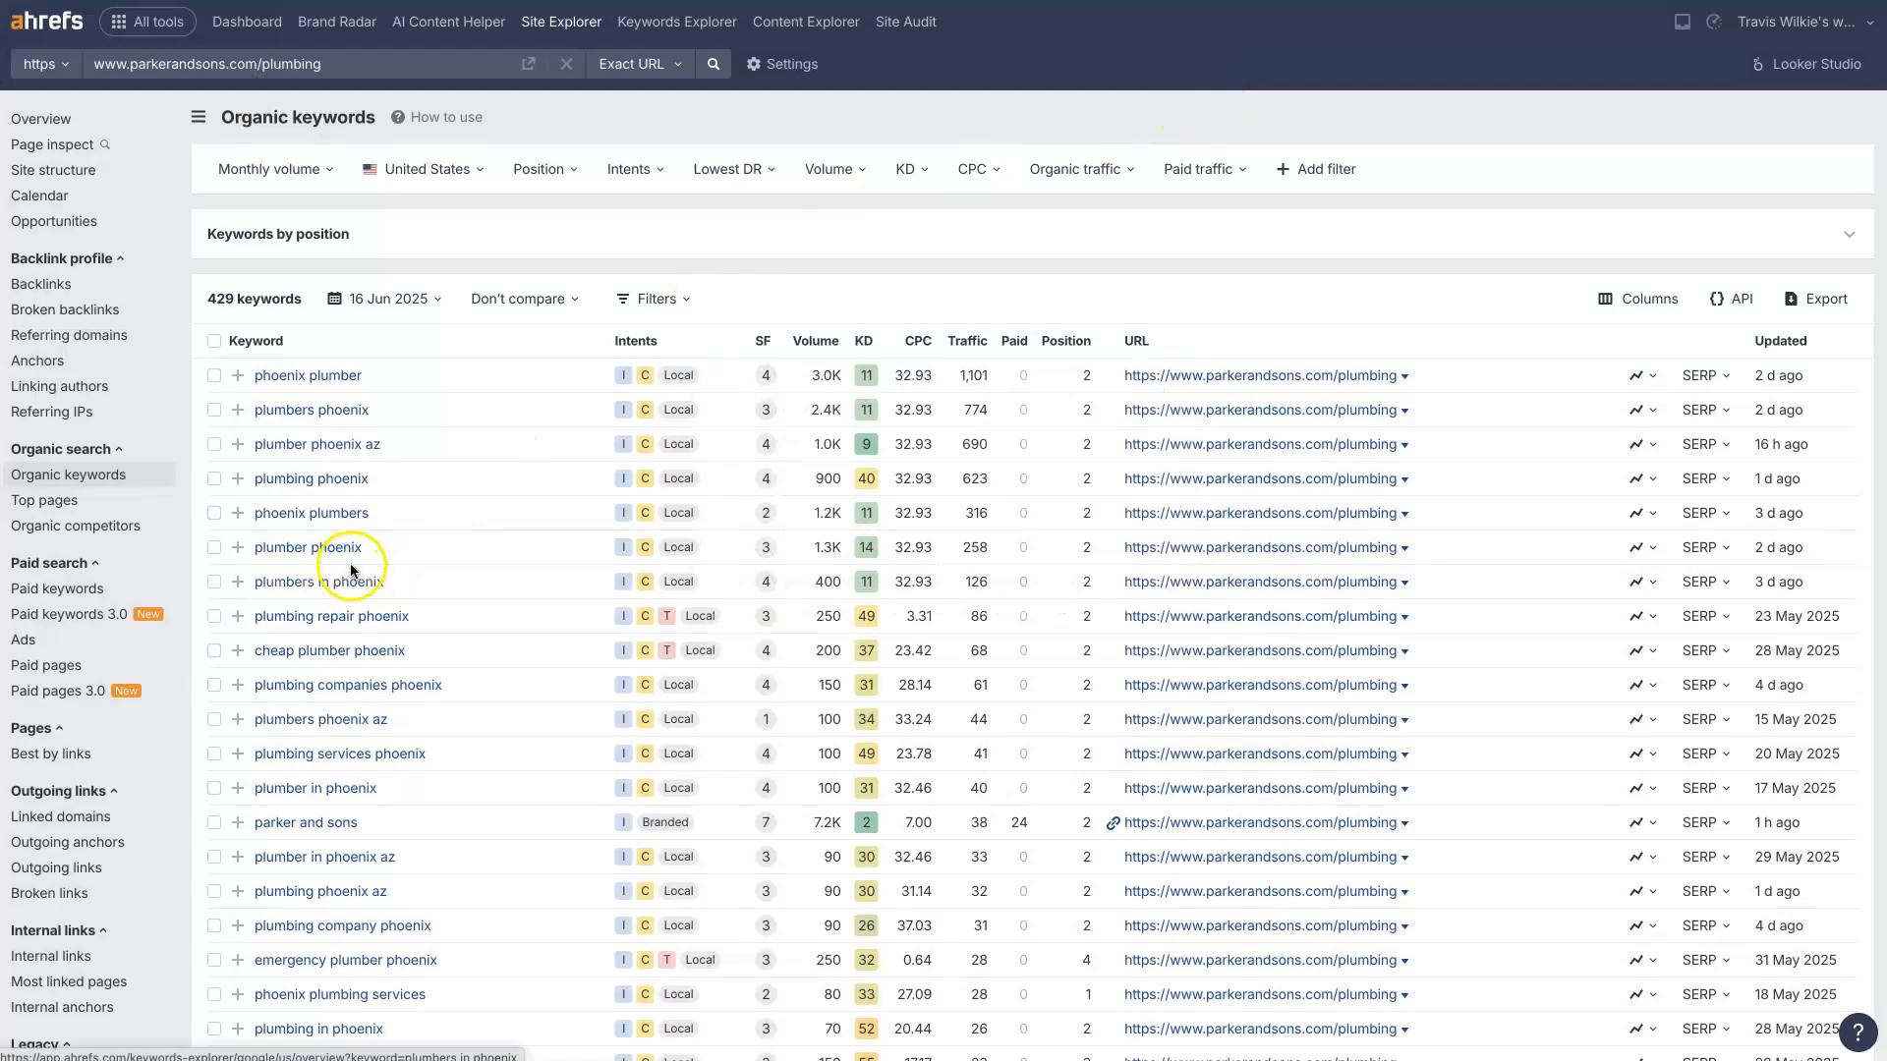
Step: Look through the remaining organic keywords for parkerandsons.com/plumbing, comparing the keyword variations with their volumes and positions
scroll(371, 519, down, 6)
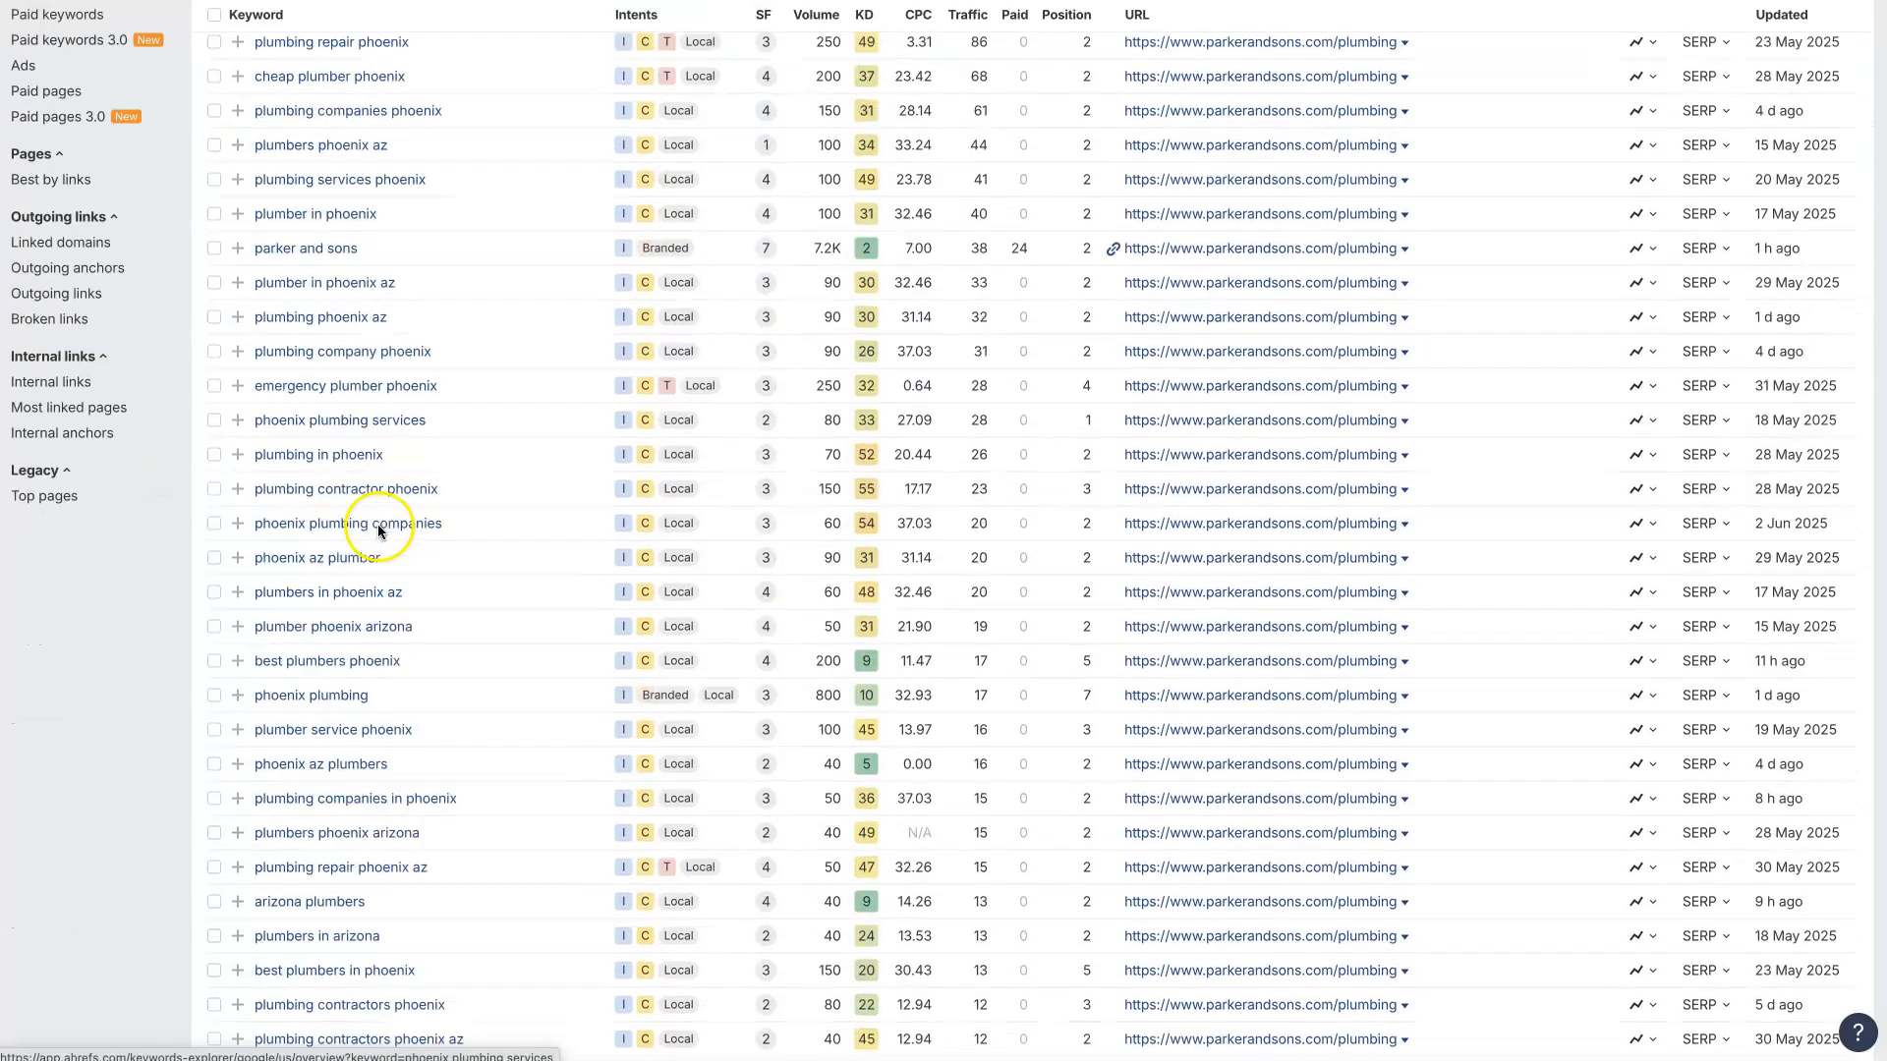
scroll(378, 530, down, 5)
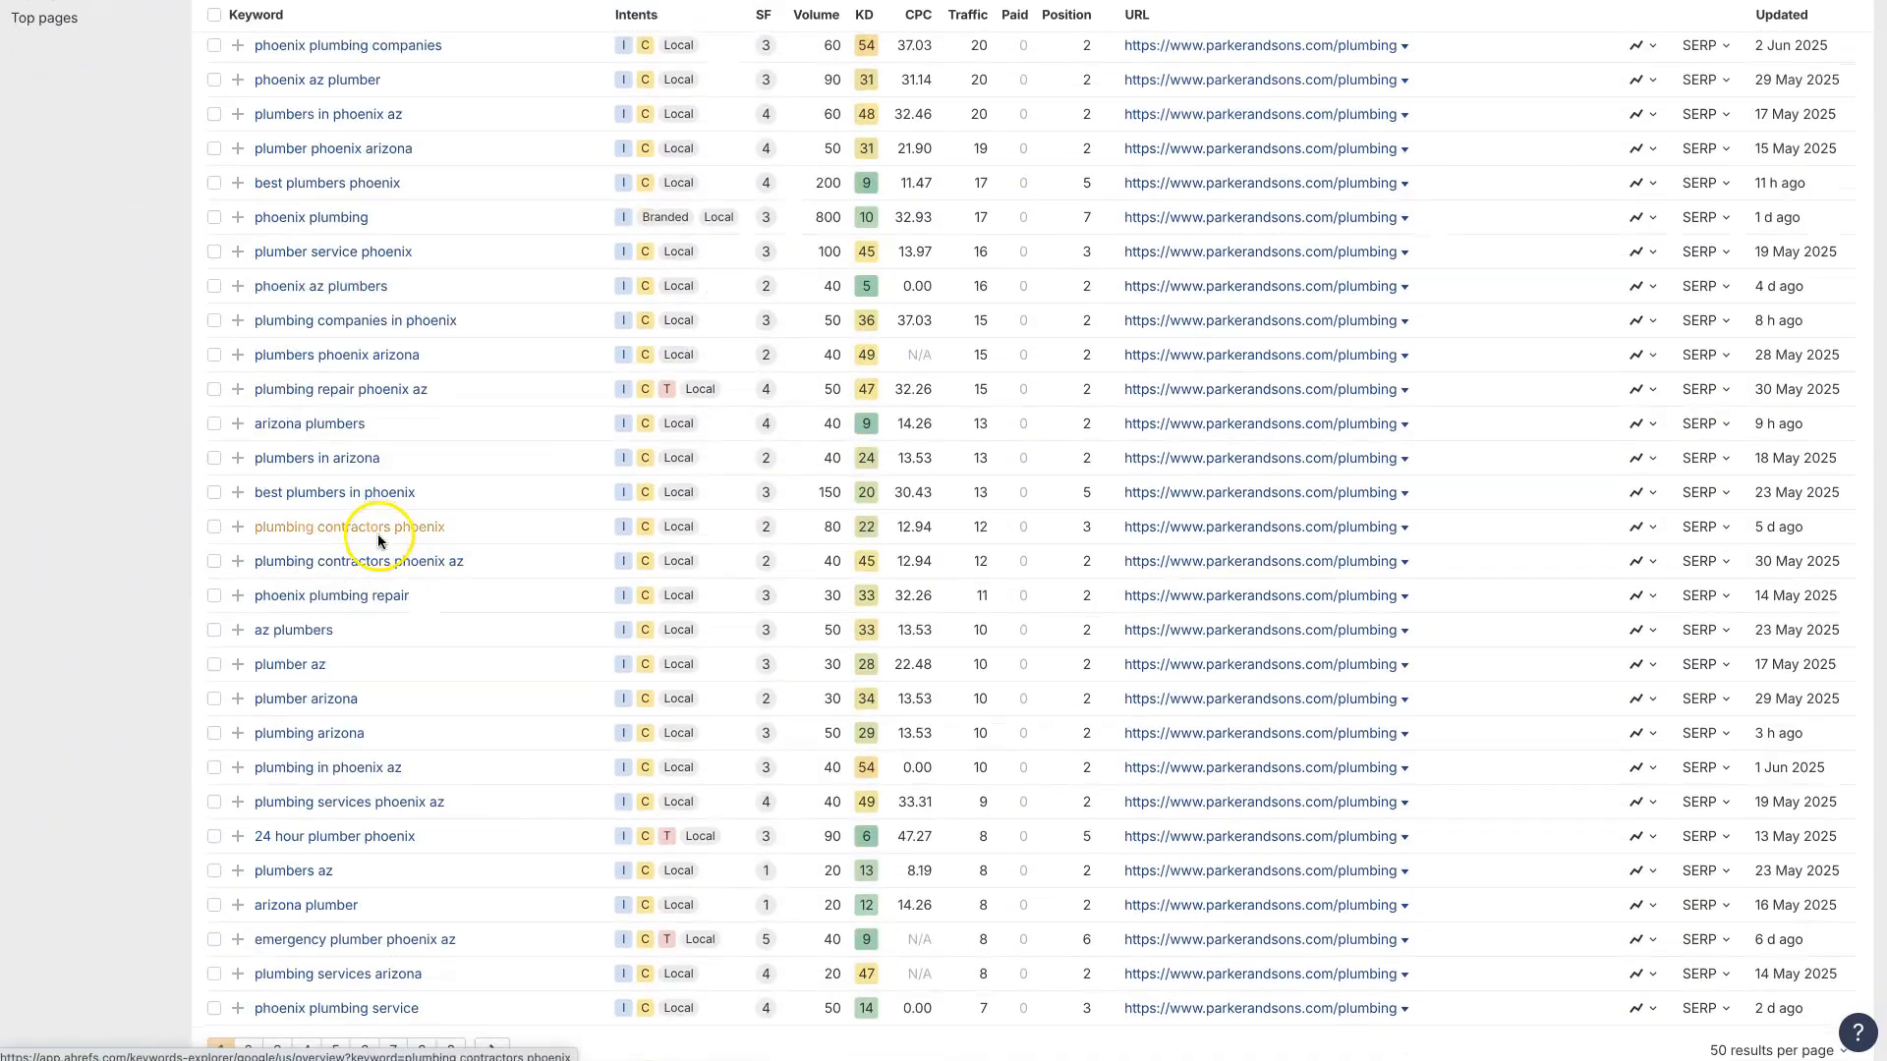
scroll(378, 538, up, 11)
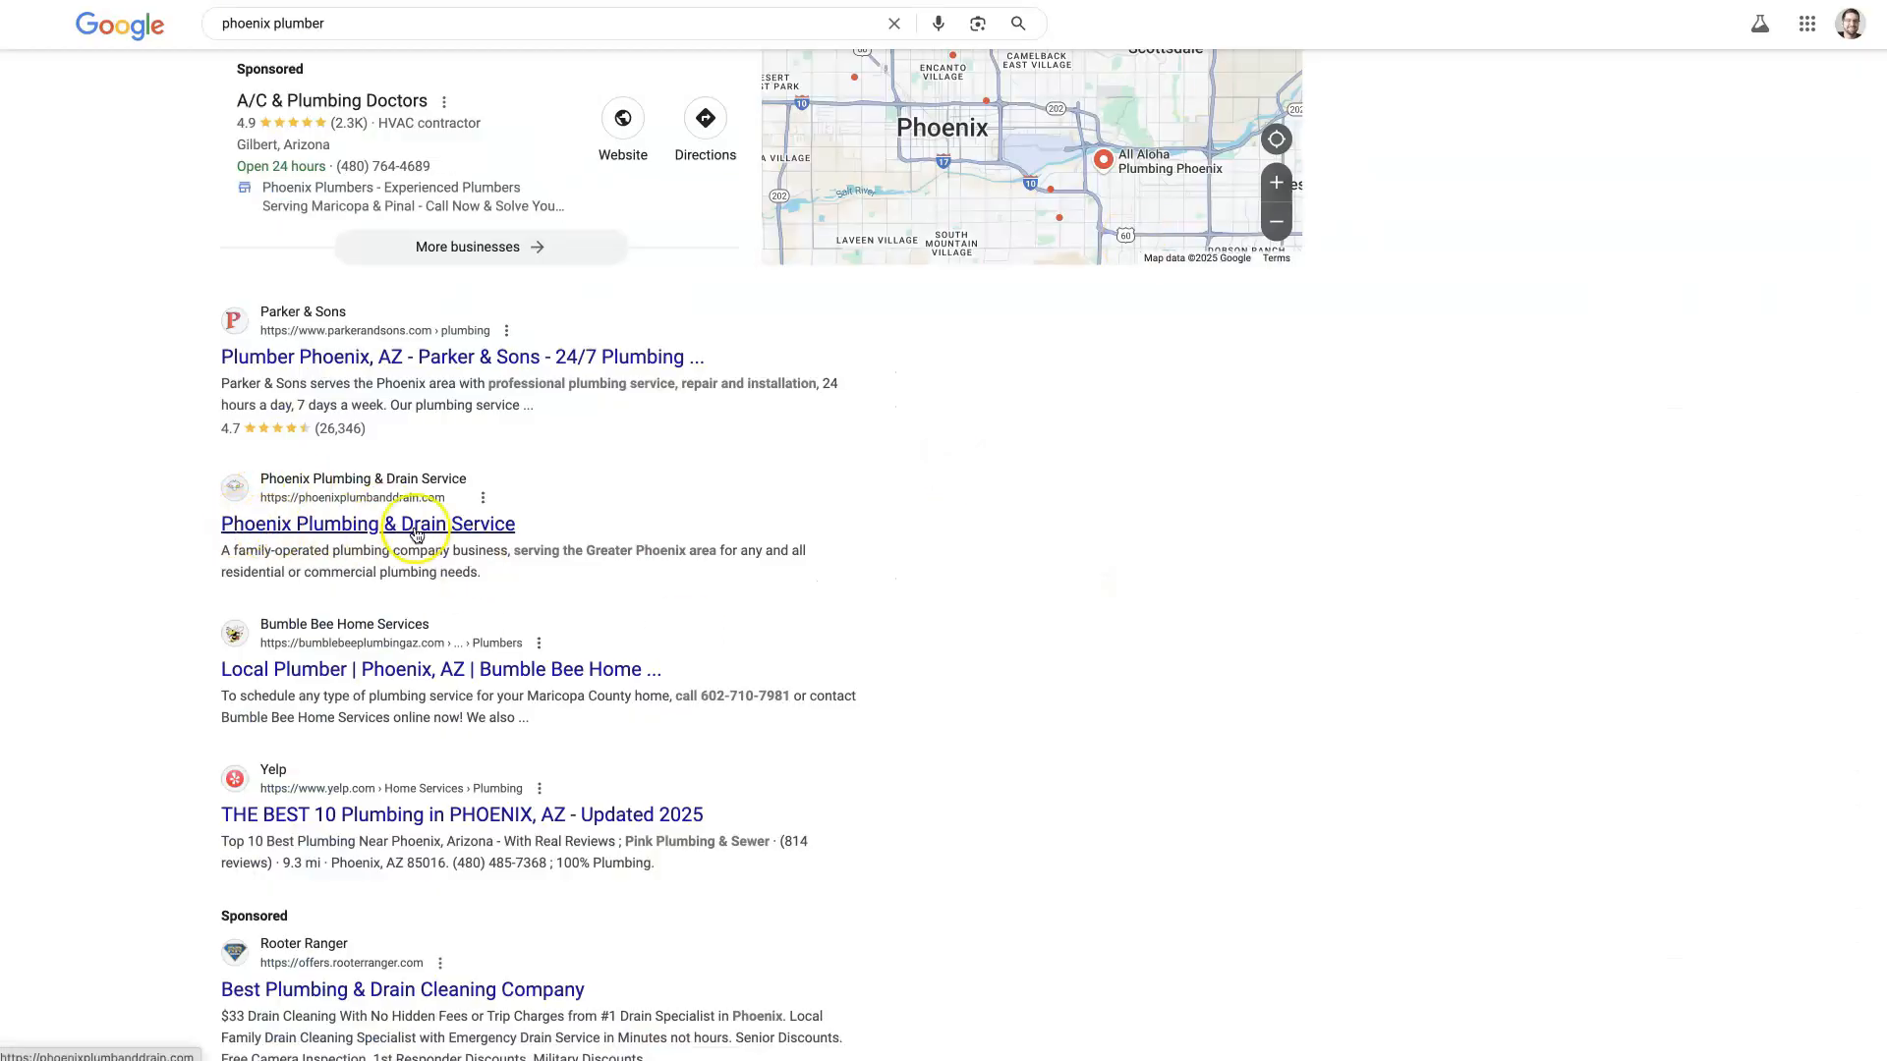
Step: Return to the Google results for "phoenix plumber" and examine the competing organic listings further down the page
scroll(377, 747, down, 8)
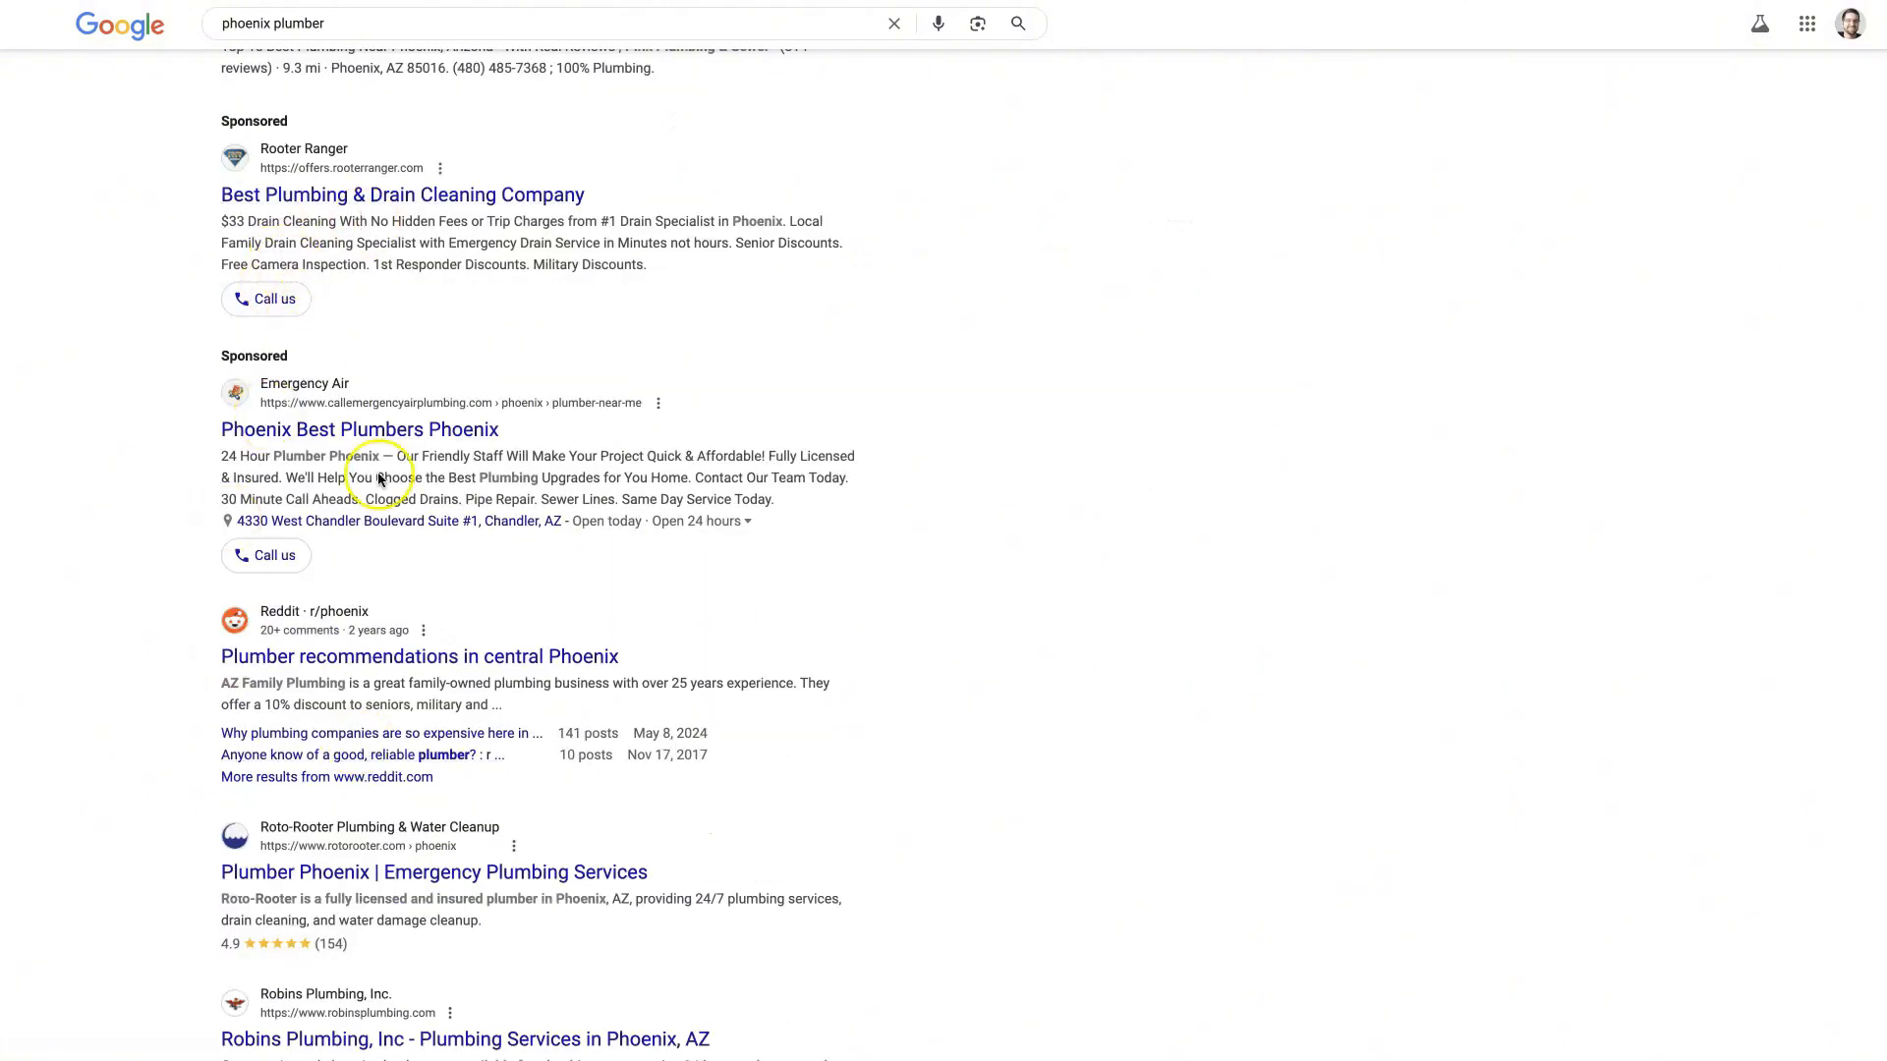
scroll(375, 491, down, 1)
scroll(341, 789, down, 2)
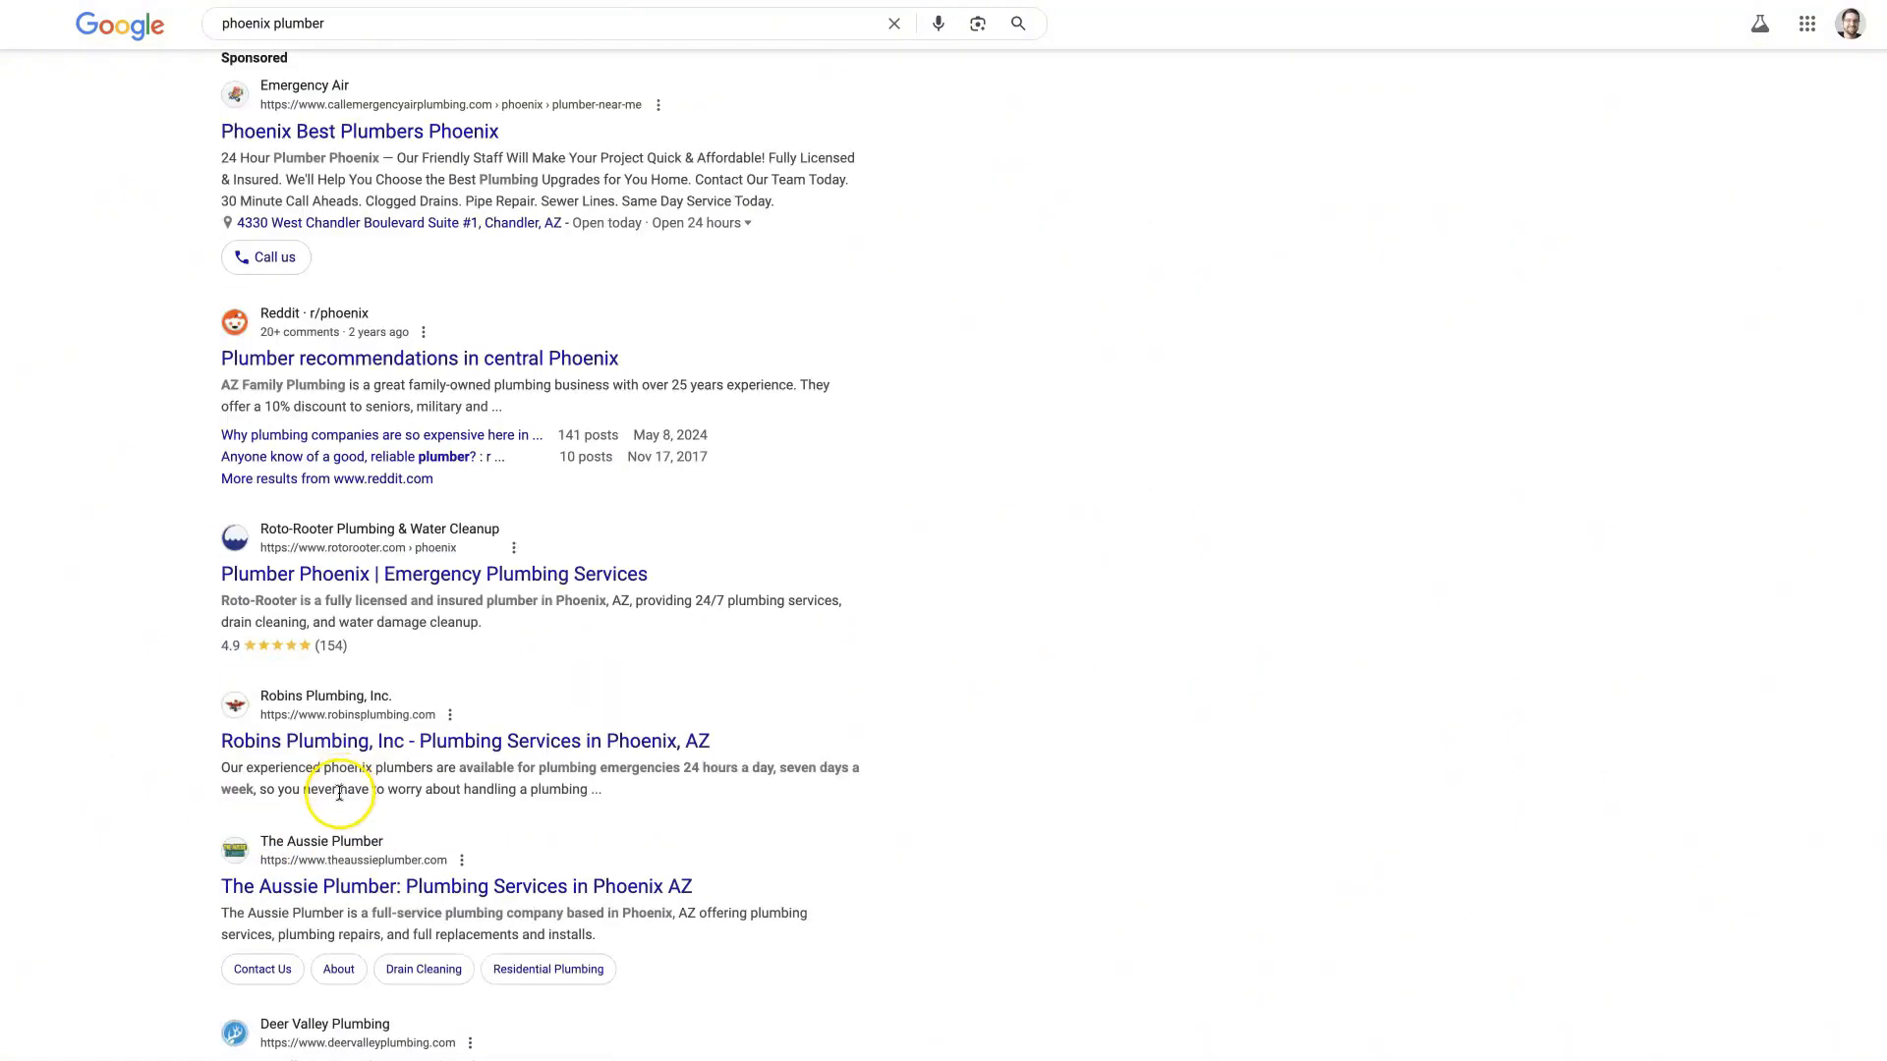
scroll(341, 796, up, 7)
scroll(341, 833, up, 1)
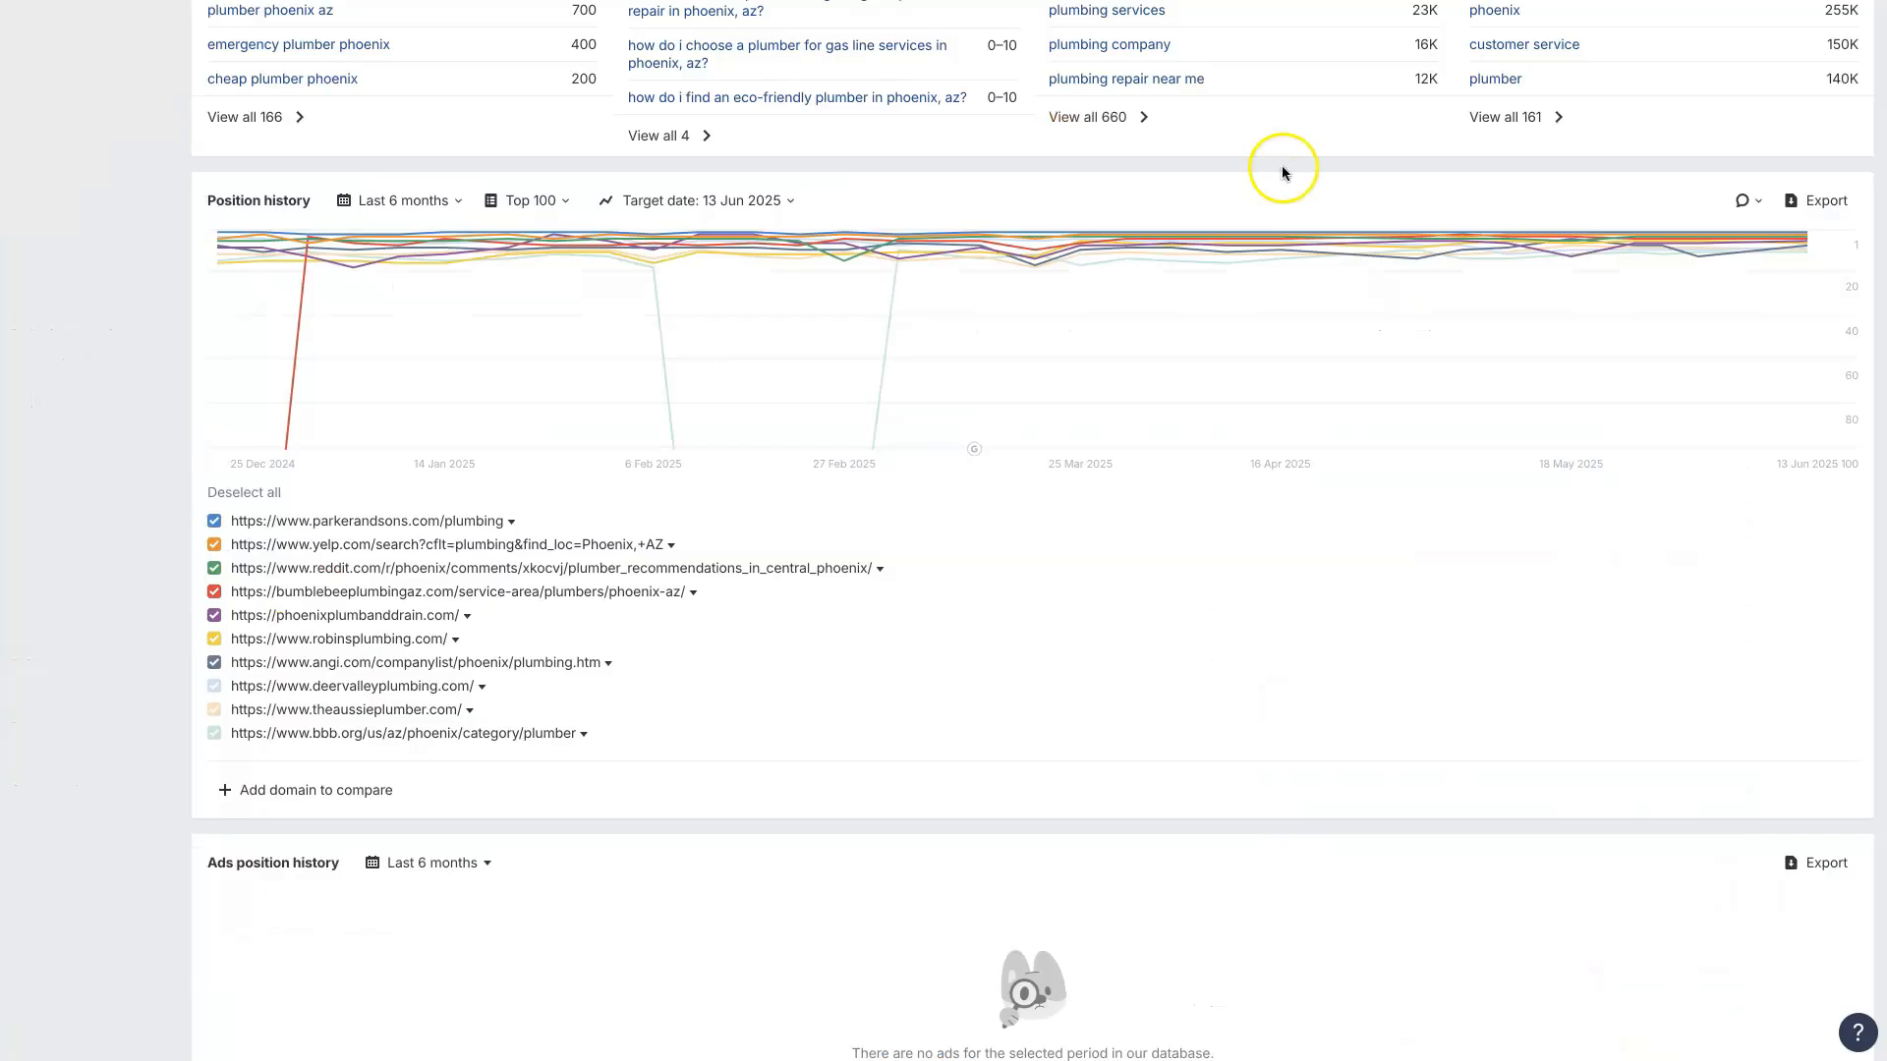
Step: From the Keywords Explorer overview for "phoenix plumber", open all terms-match keyword ideas in a new tab and look through them
scroll(1285, 645, up, 7)
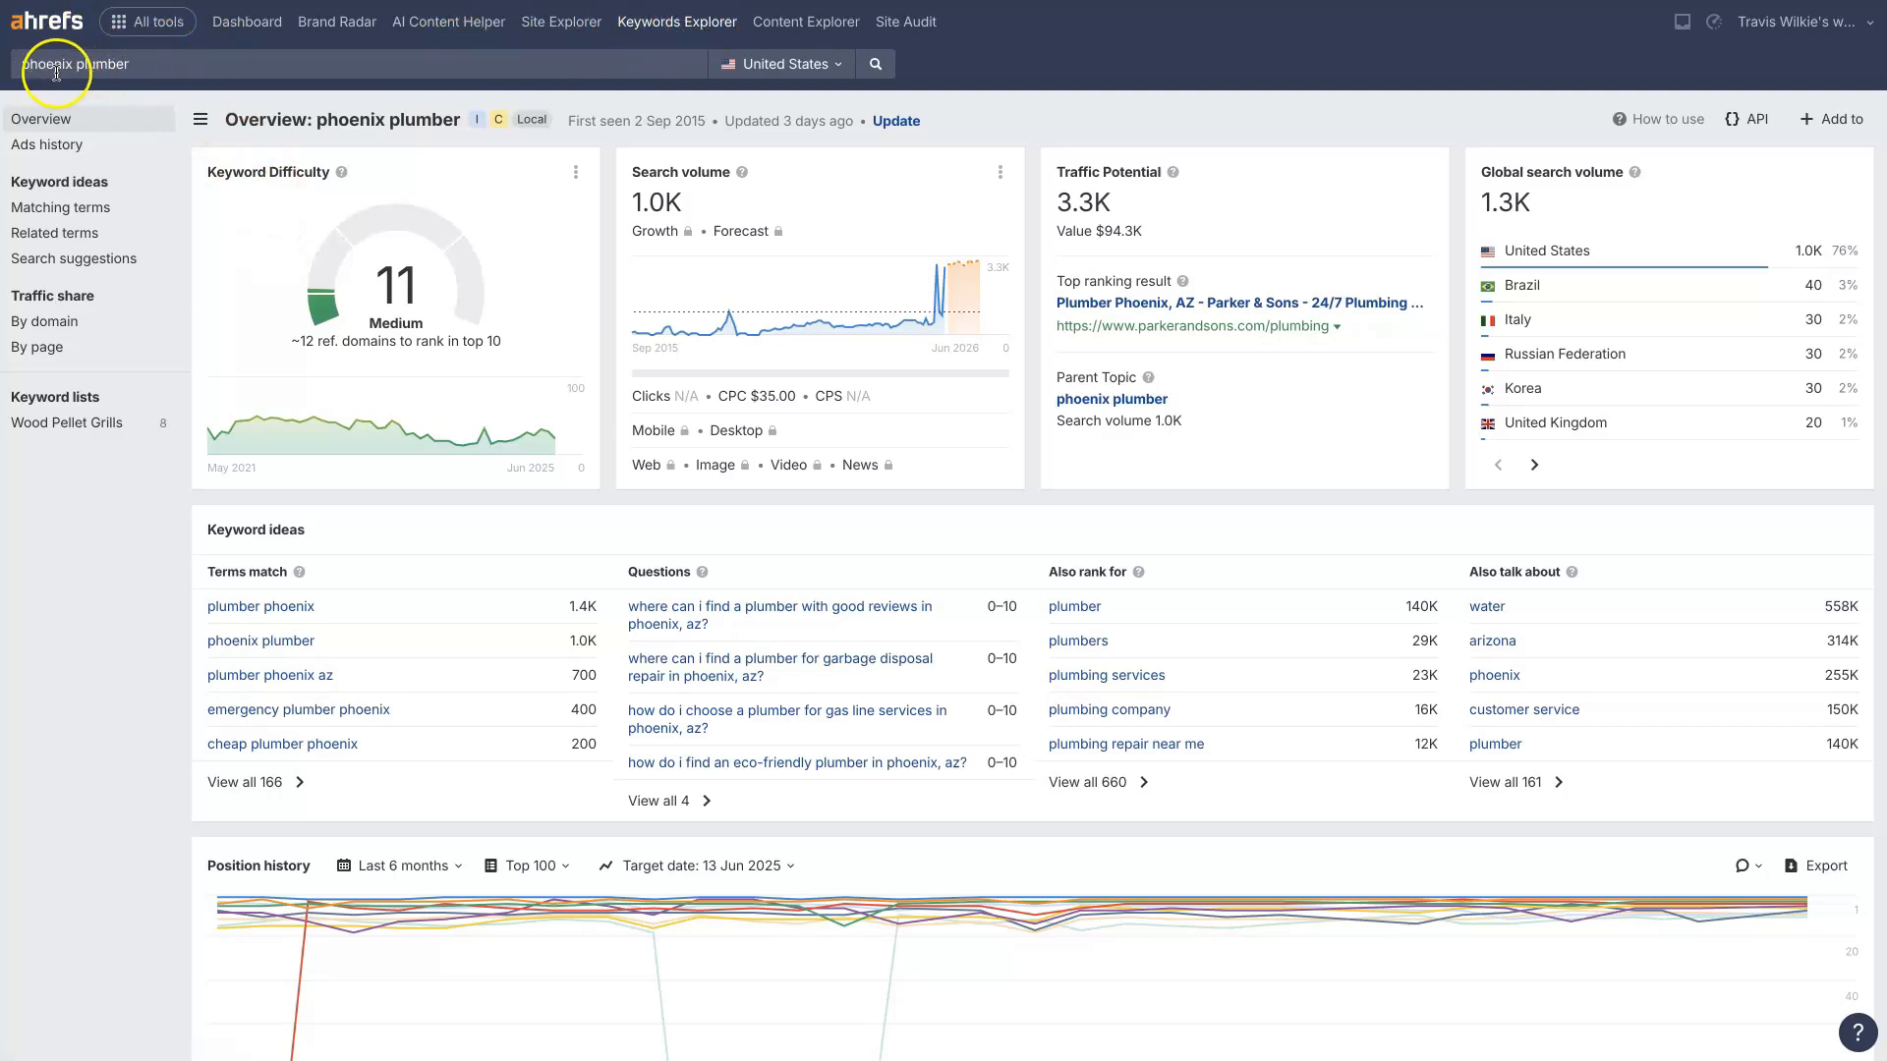
right_click(231, 782)
click(317, 740)
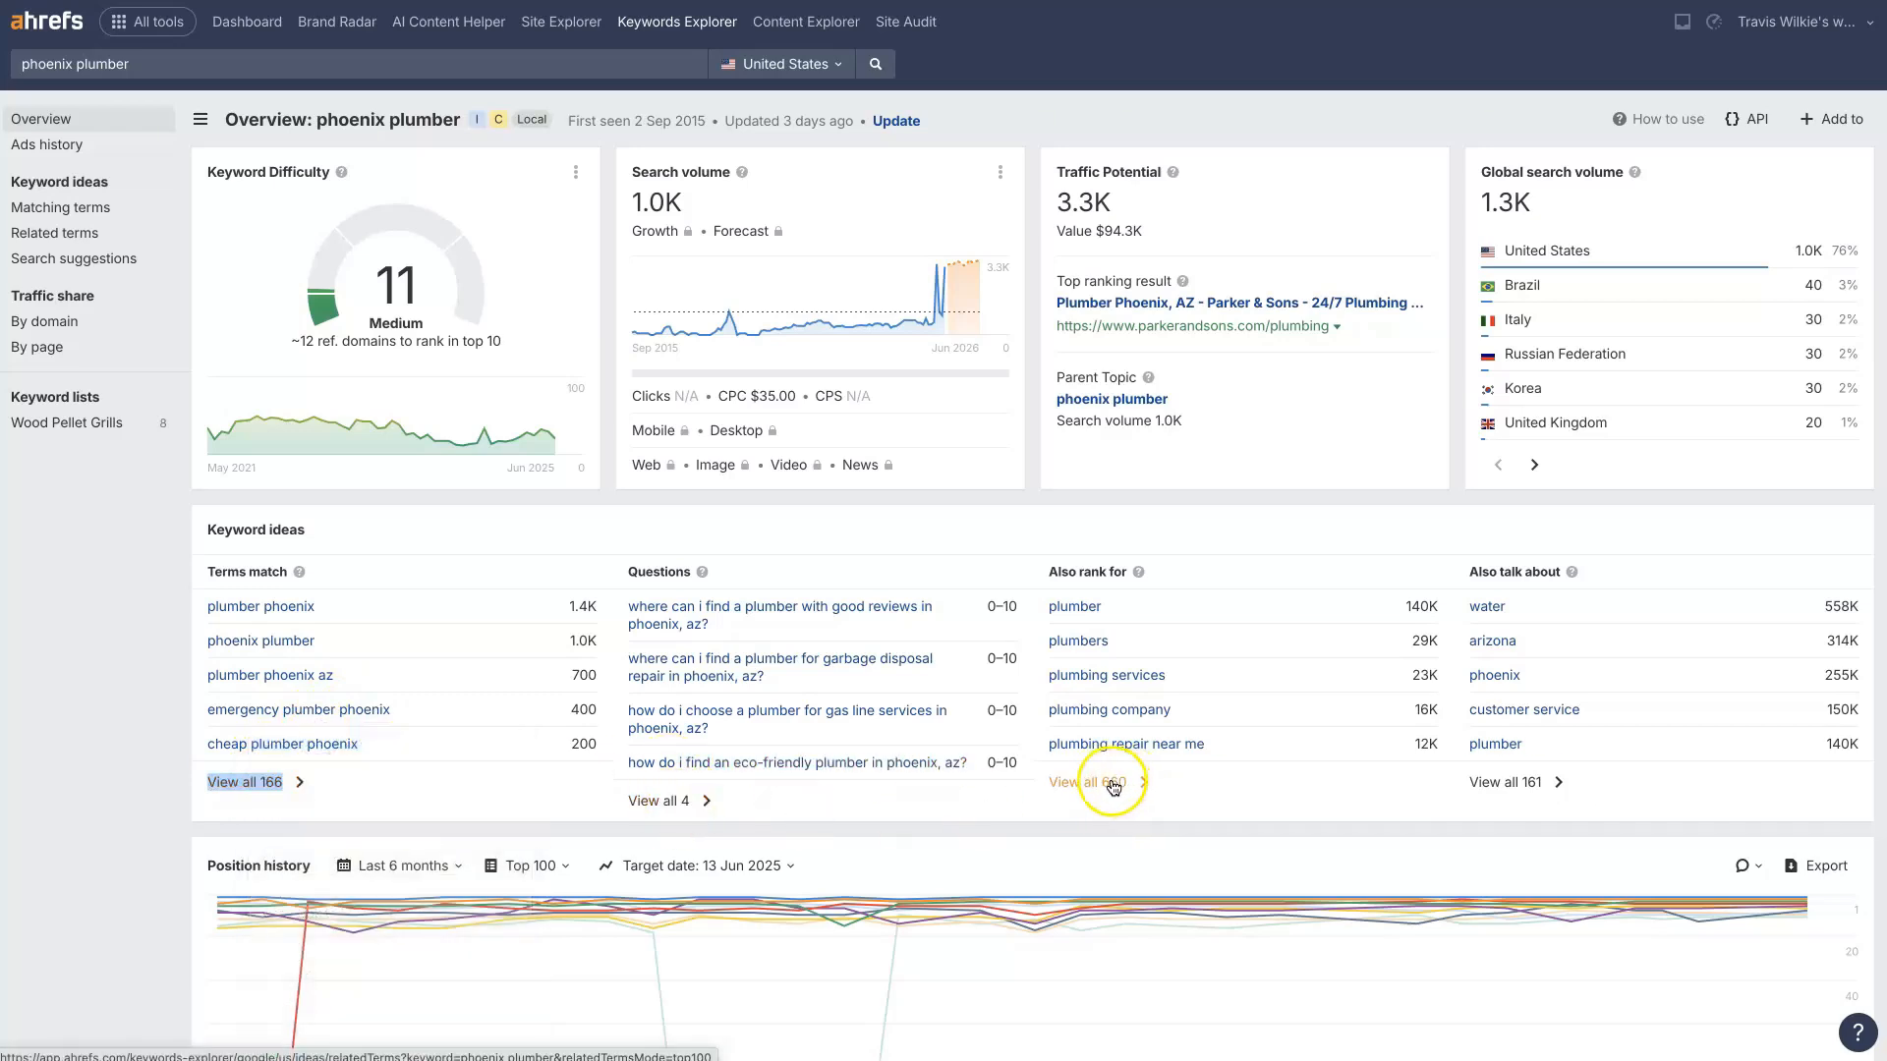
key(ctrl+Tab)
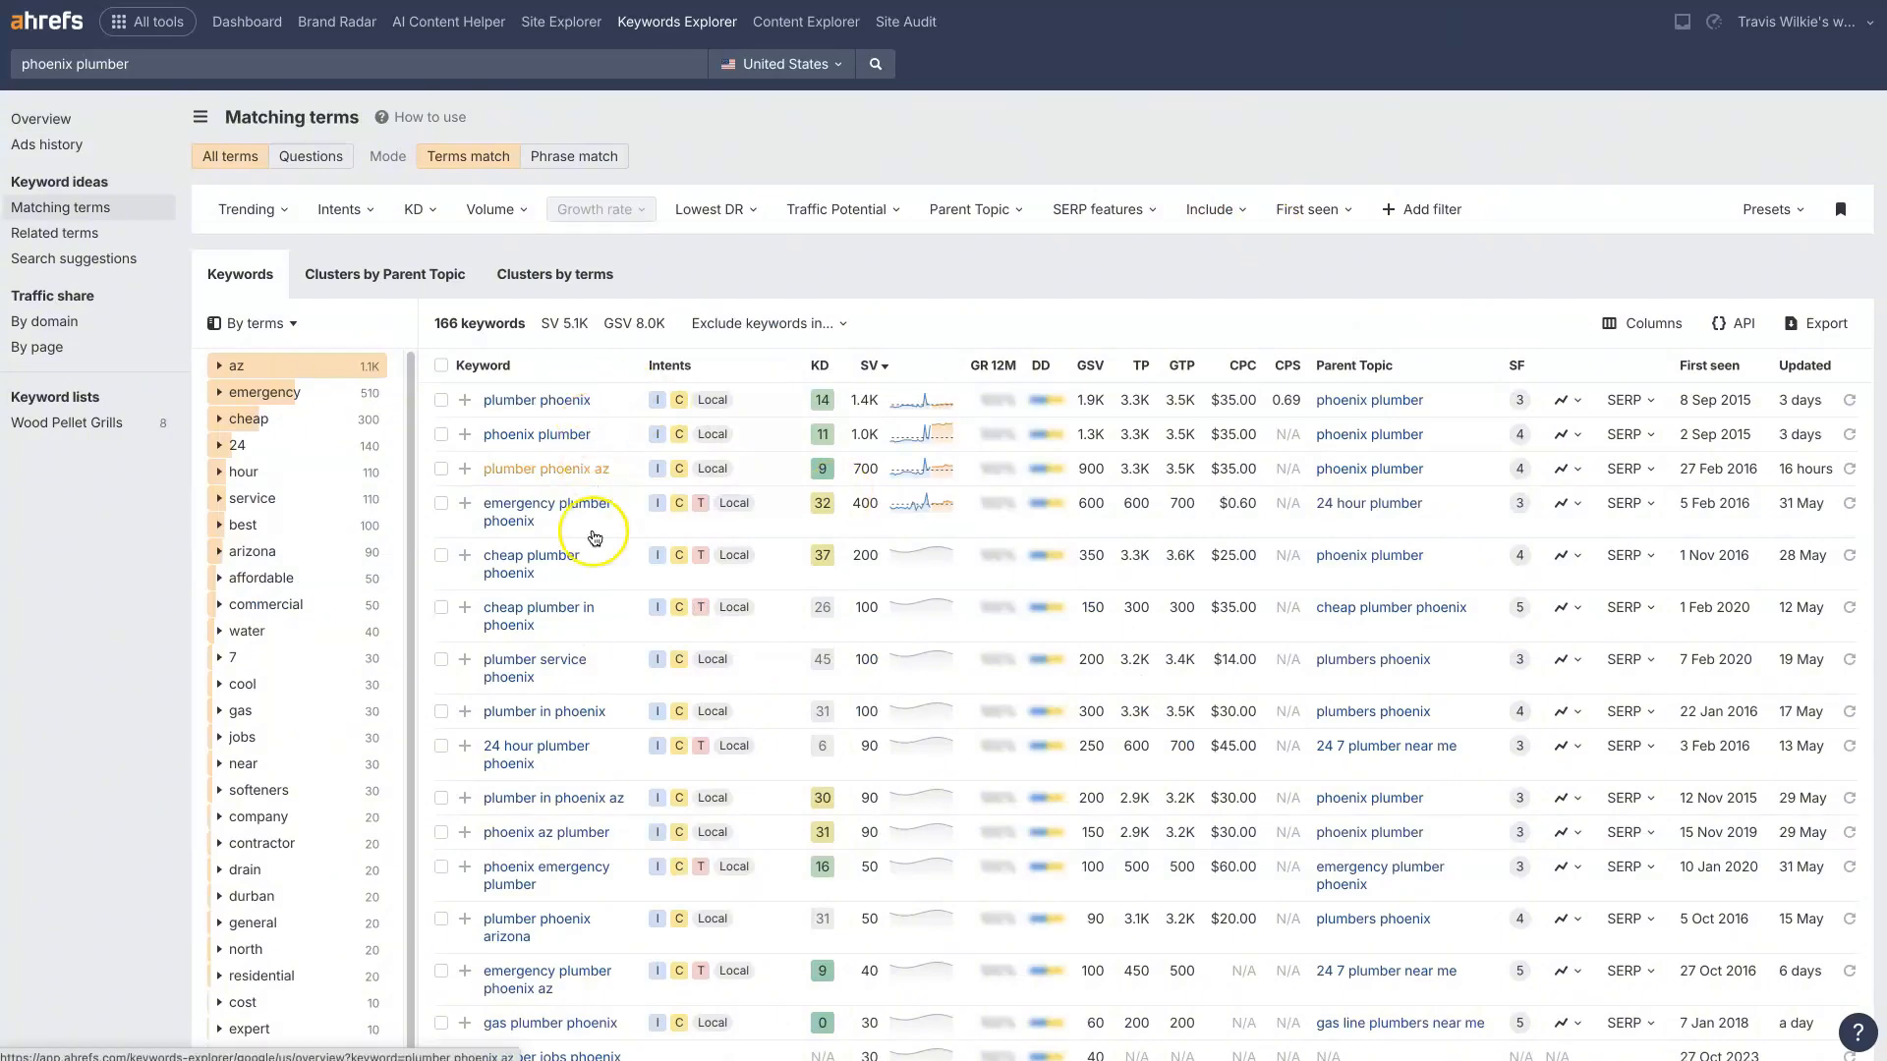
scroll(560, 661, down, 4)
scroll(561, 687, down, 5)
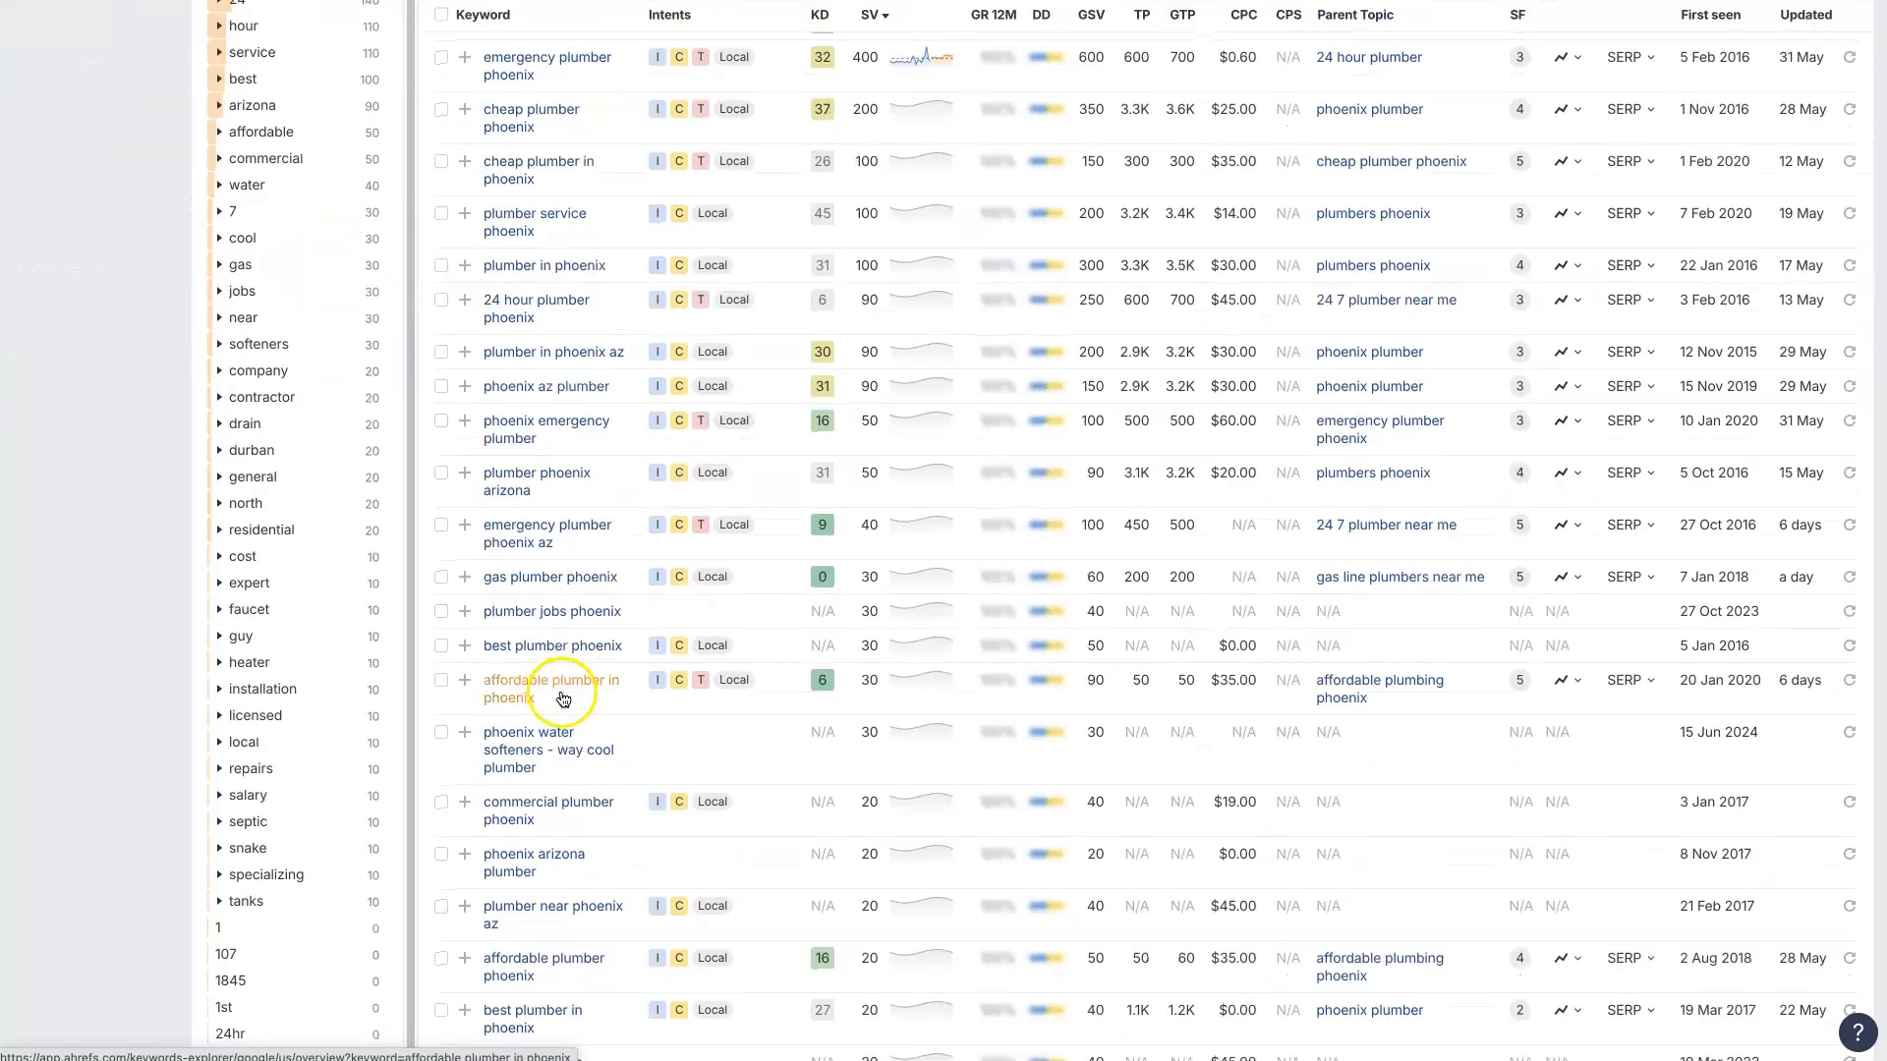
scroll(568, 707, up, 10)
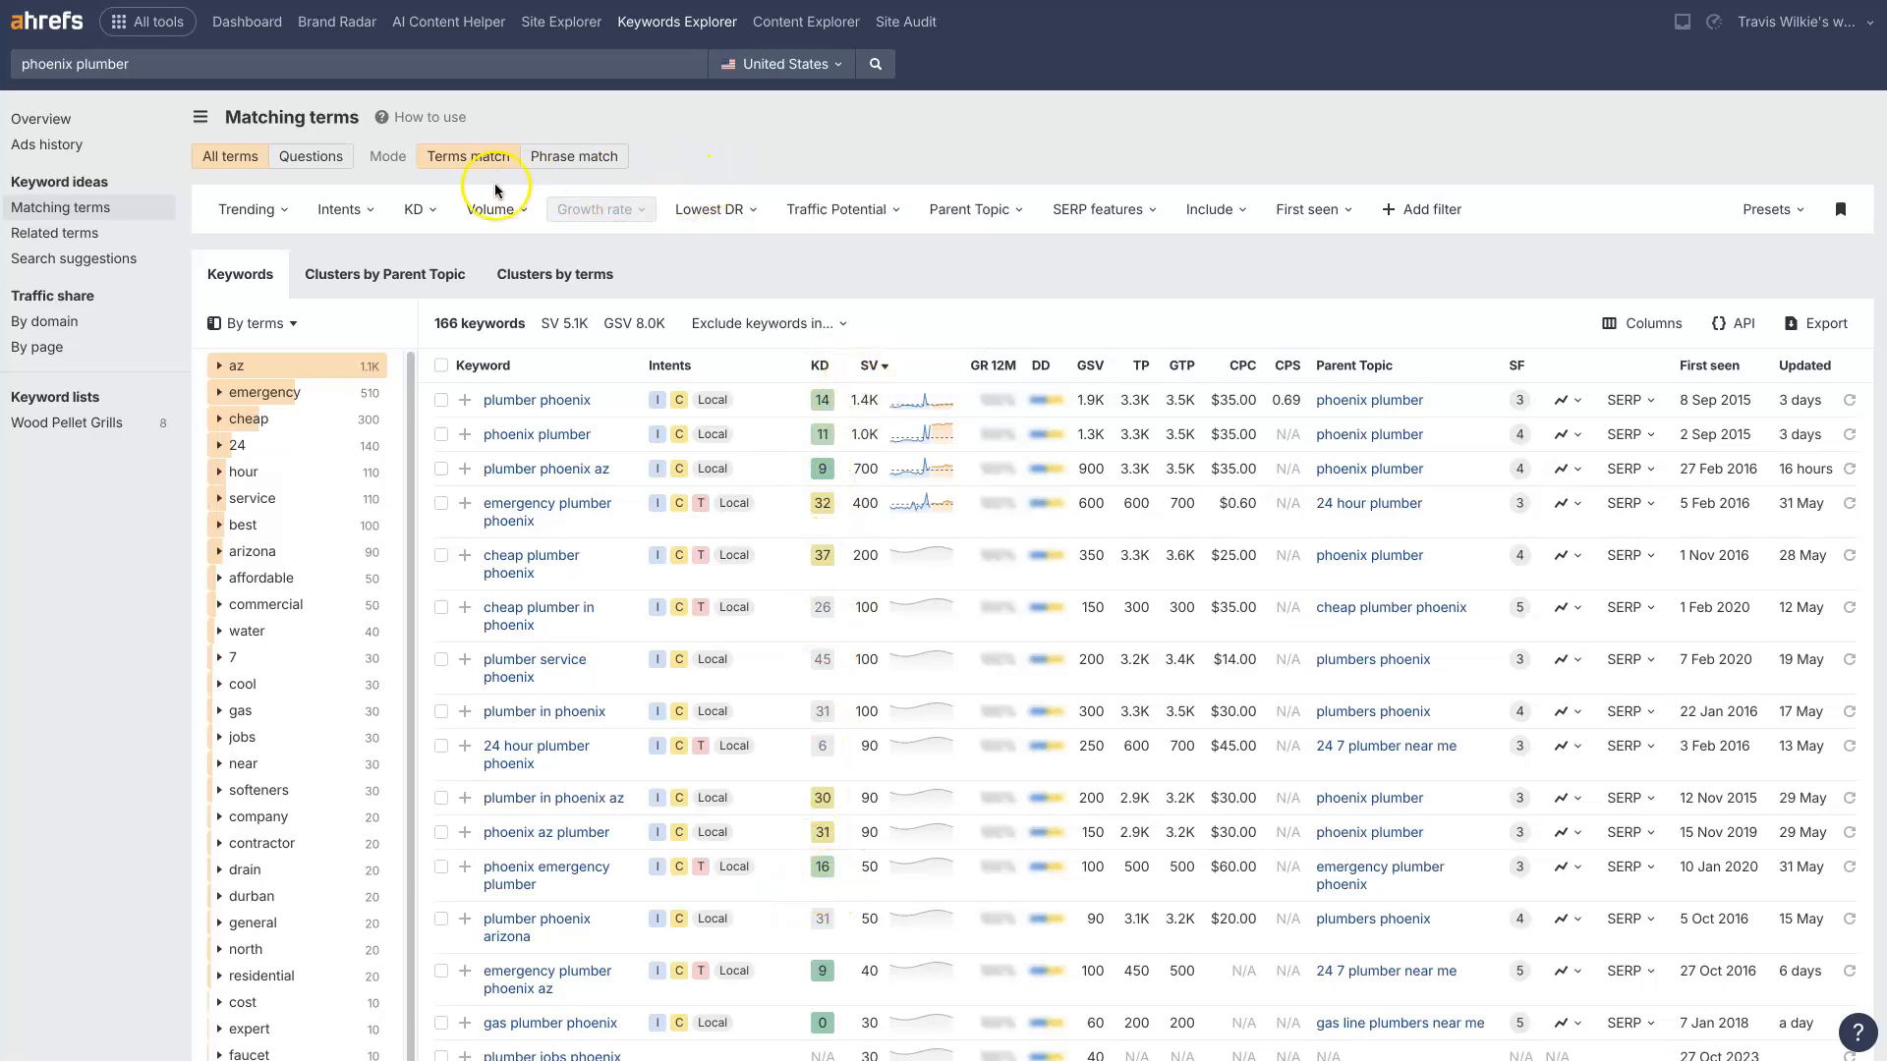
Step: Filter the matching terms to a keyword difficulty of 1 to 29 and look over the filtered keywords
click(418, 209)
click(461, 251)
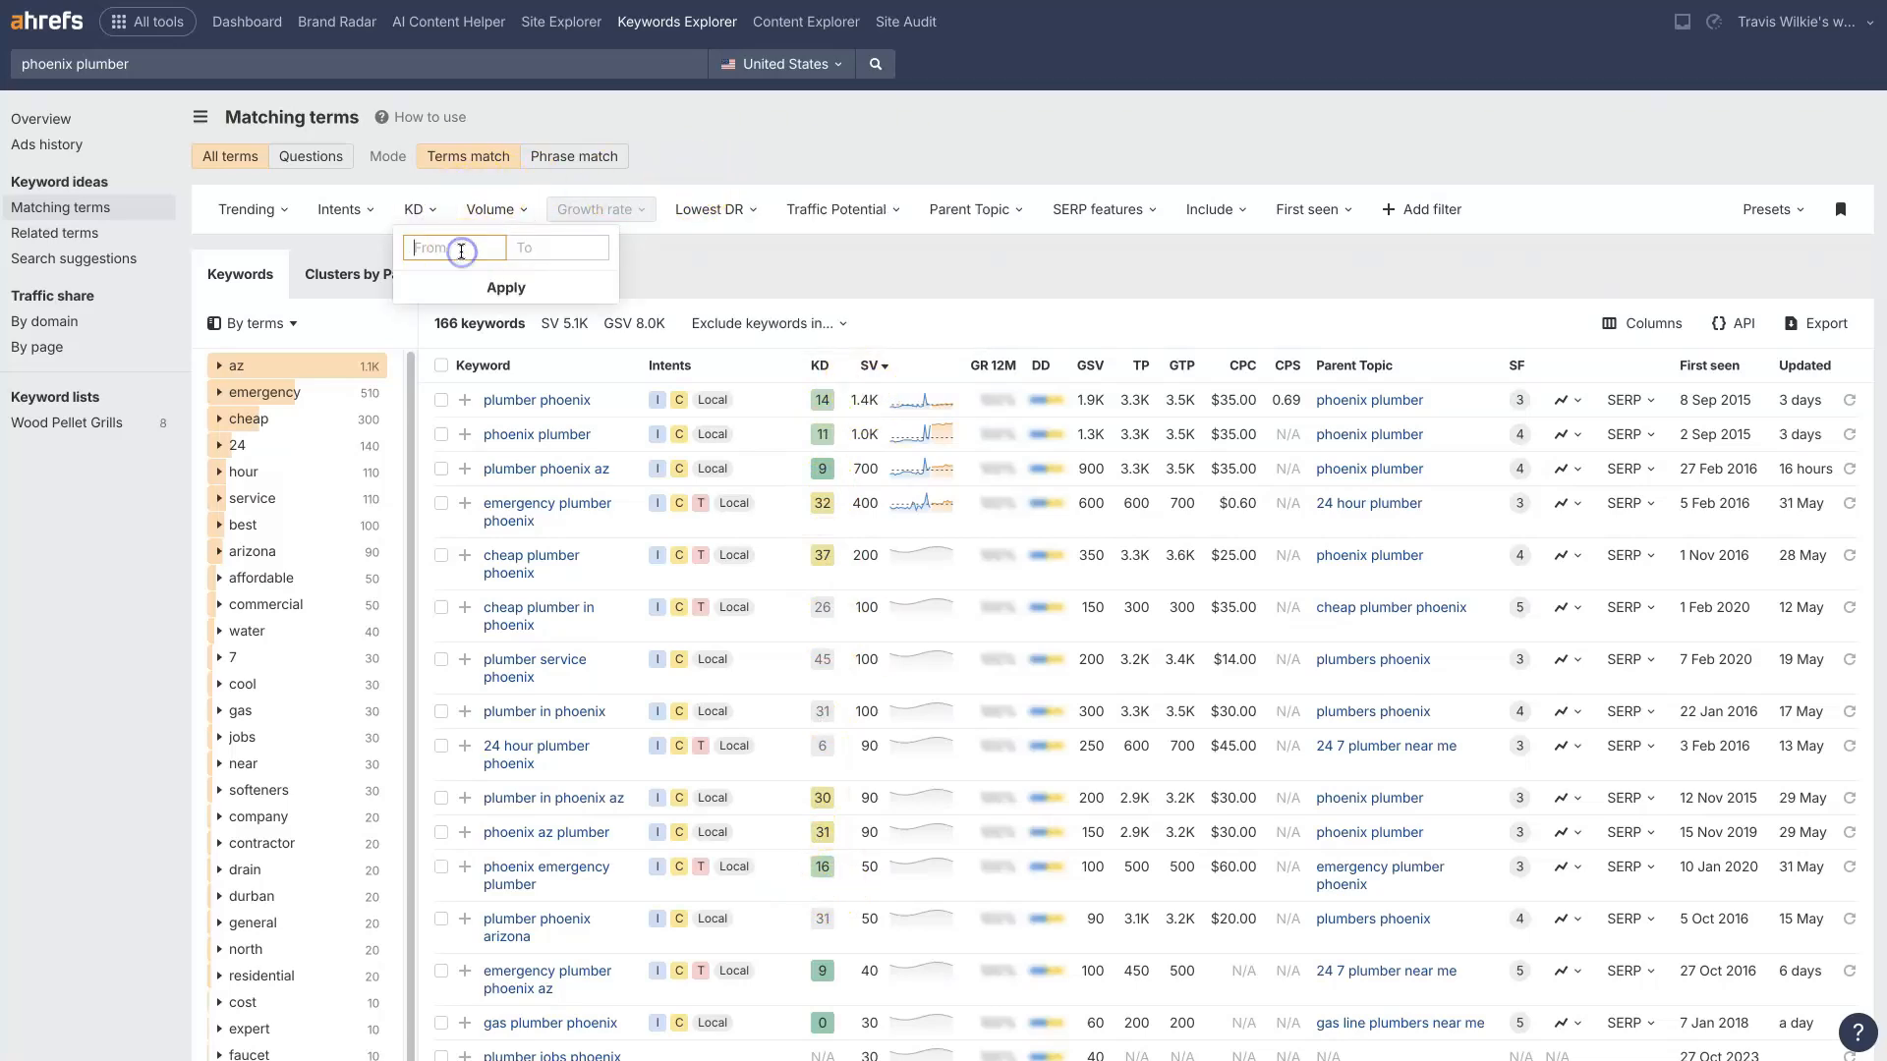
text(1)
text(29)
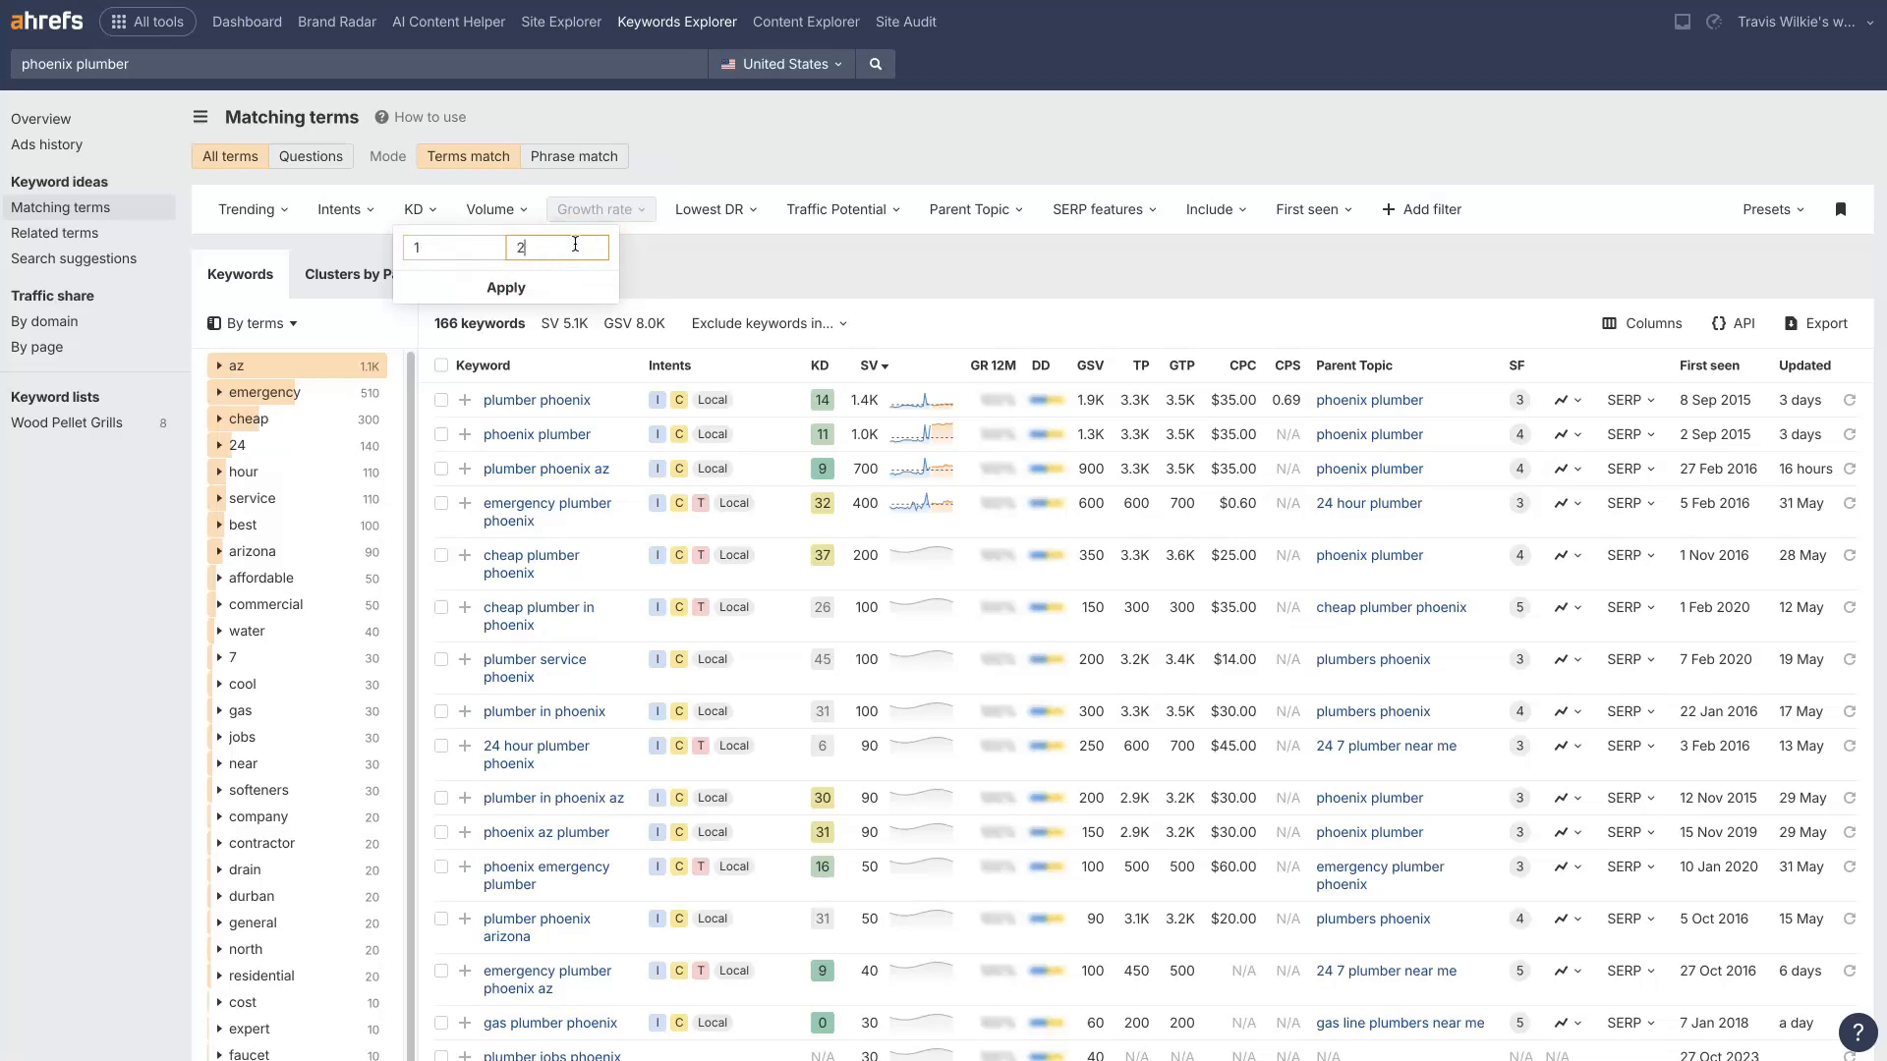
click(541, 283)
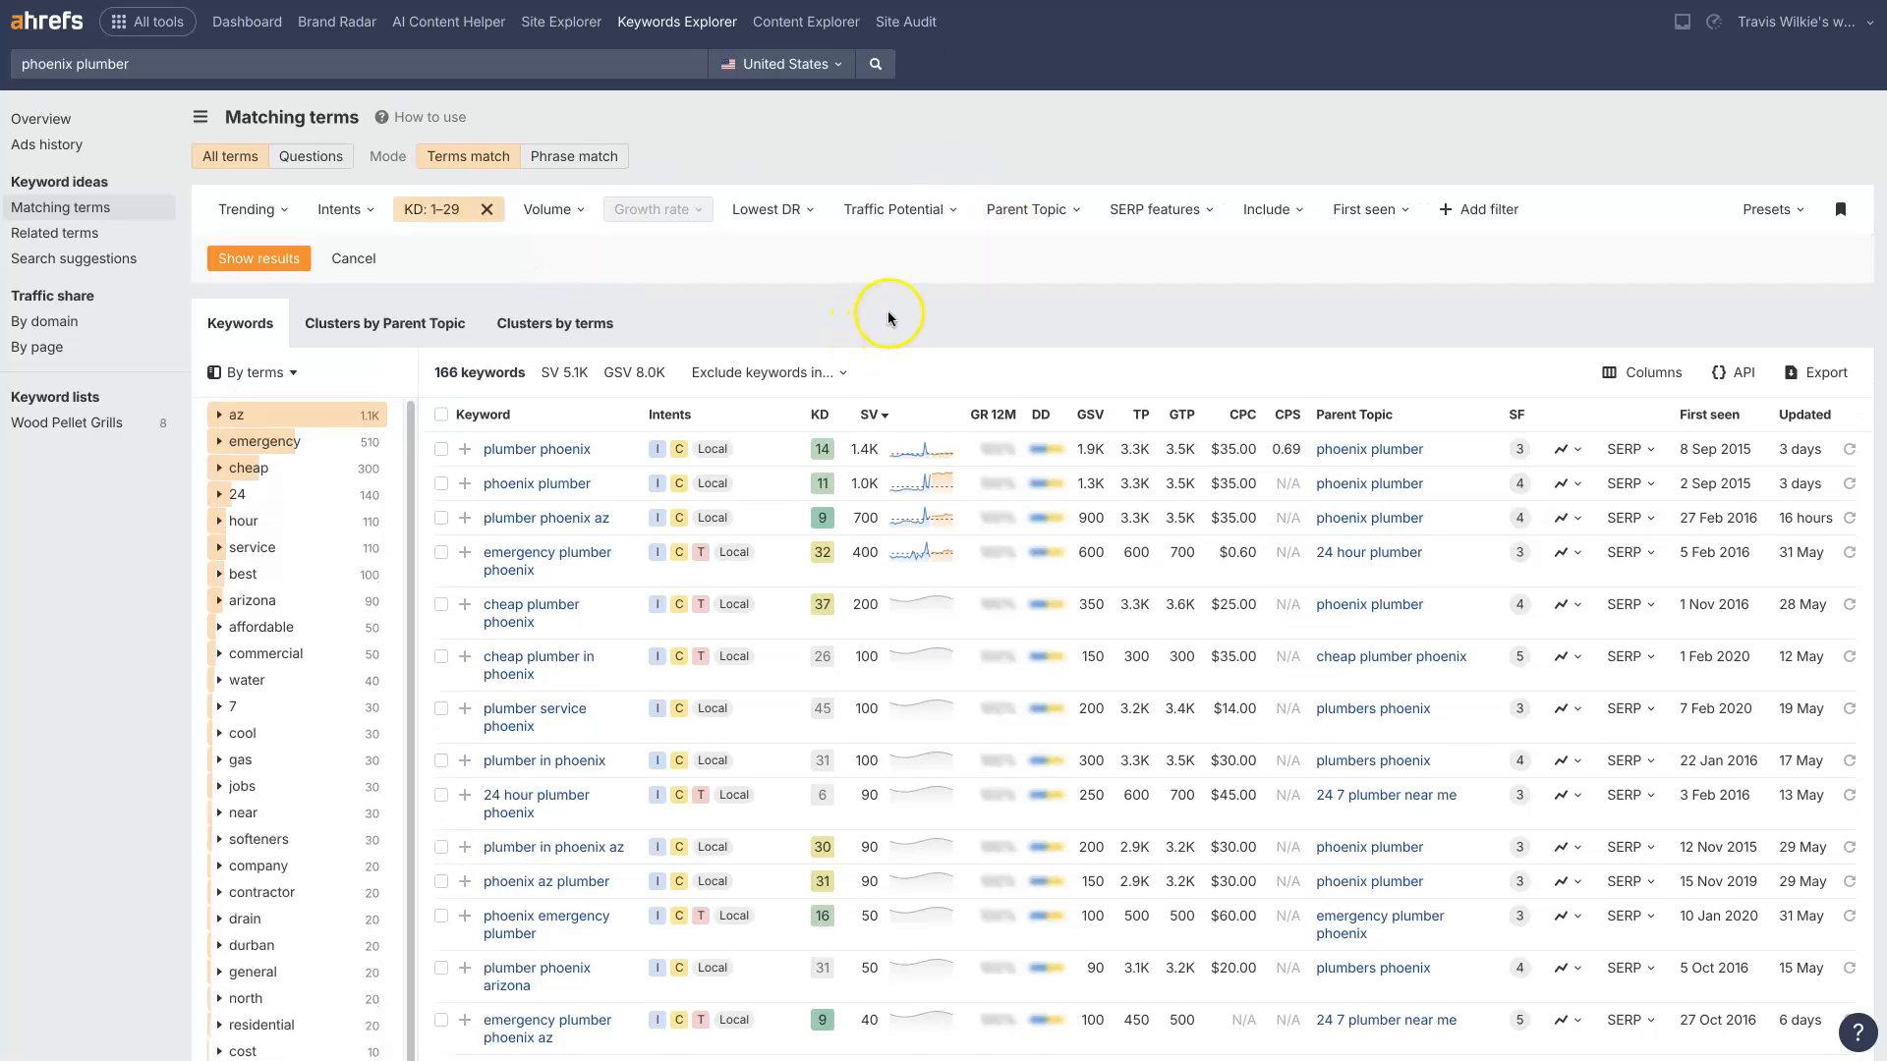
click(292, 261)
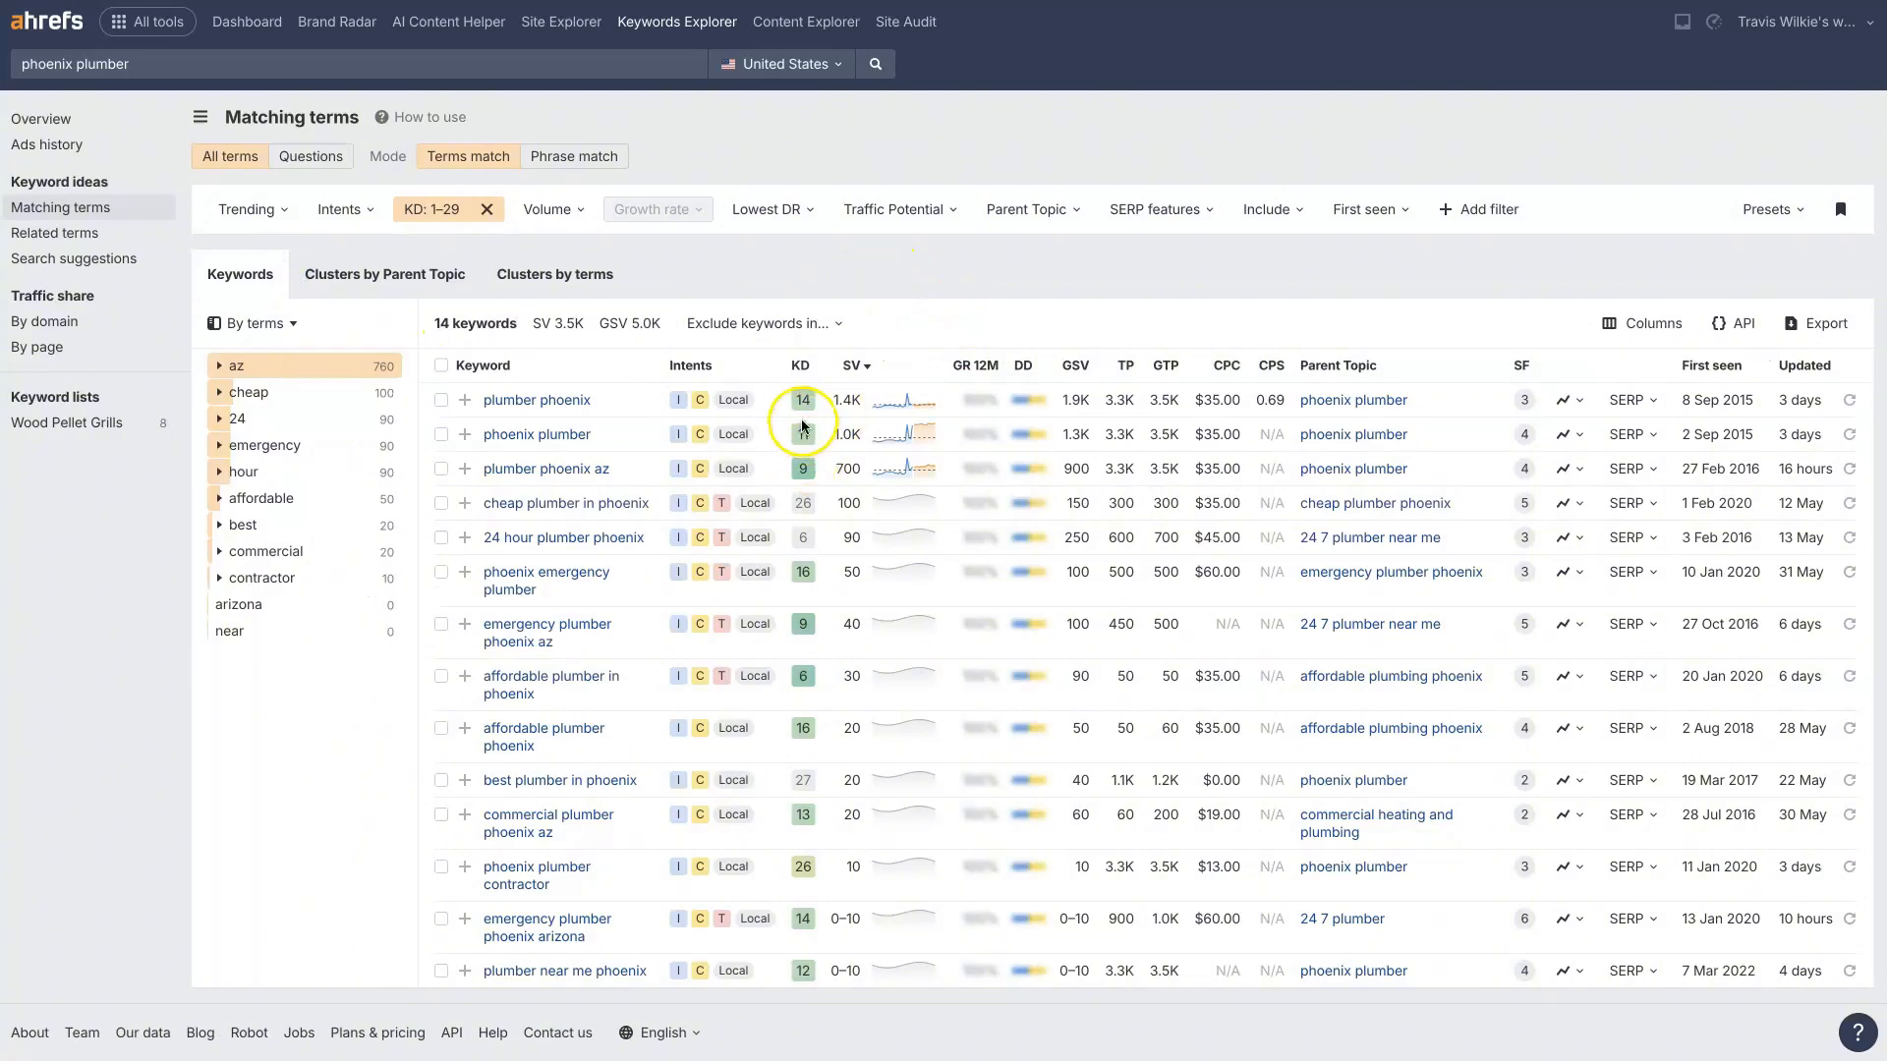
scroll(808, 491, down, 1)
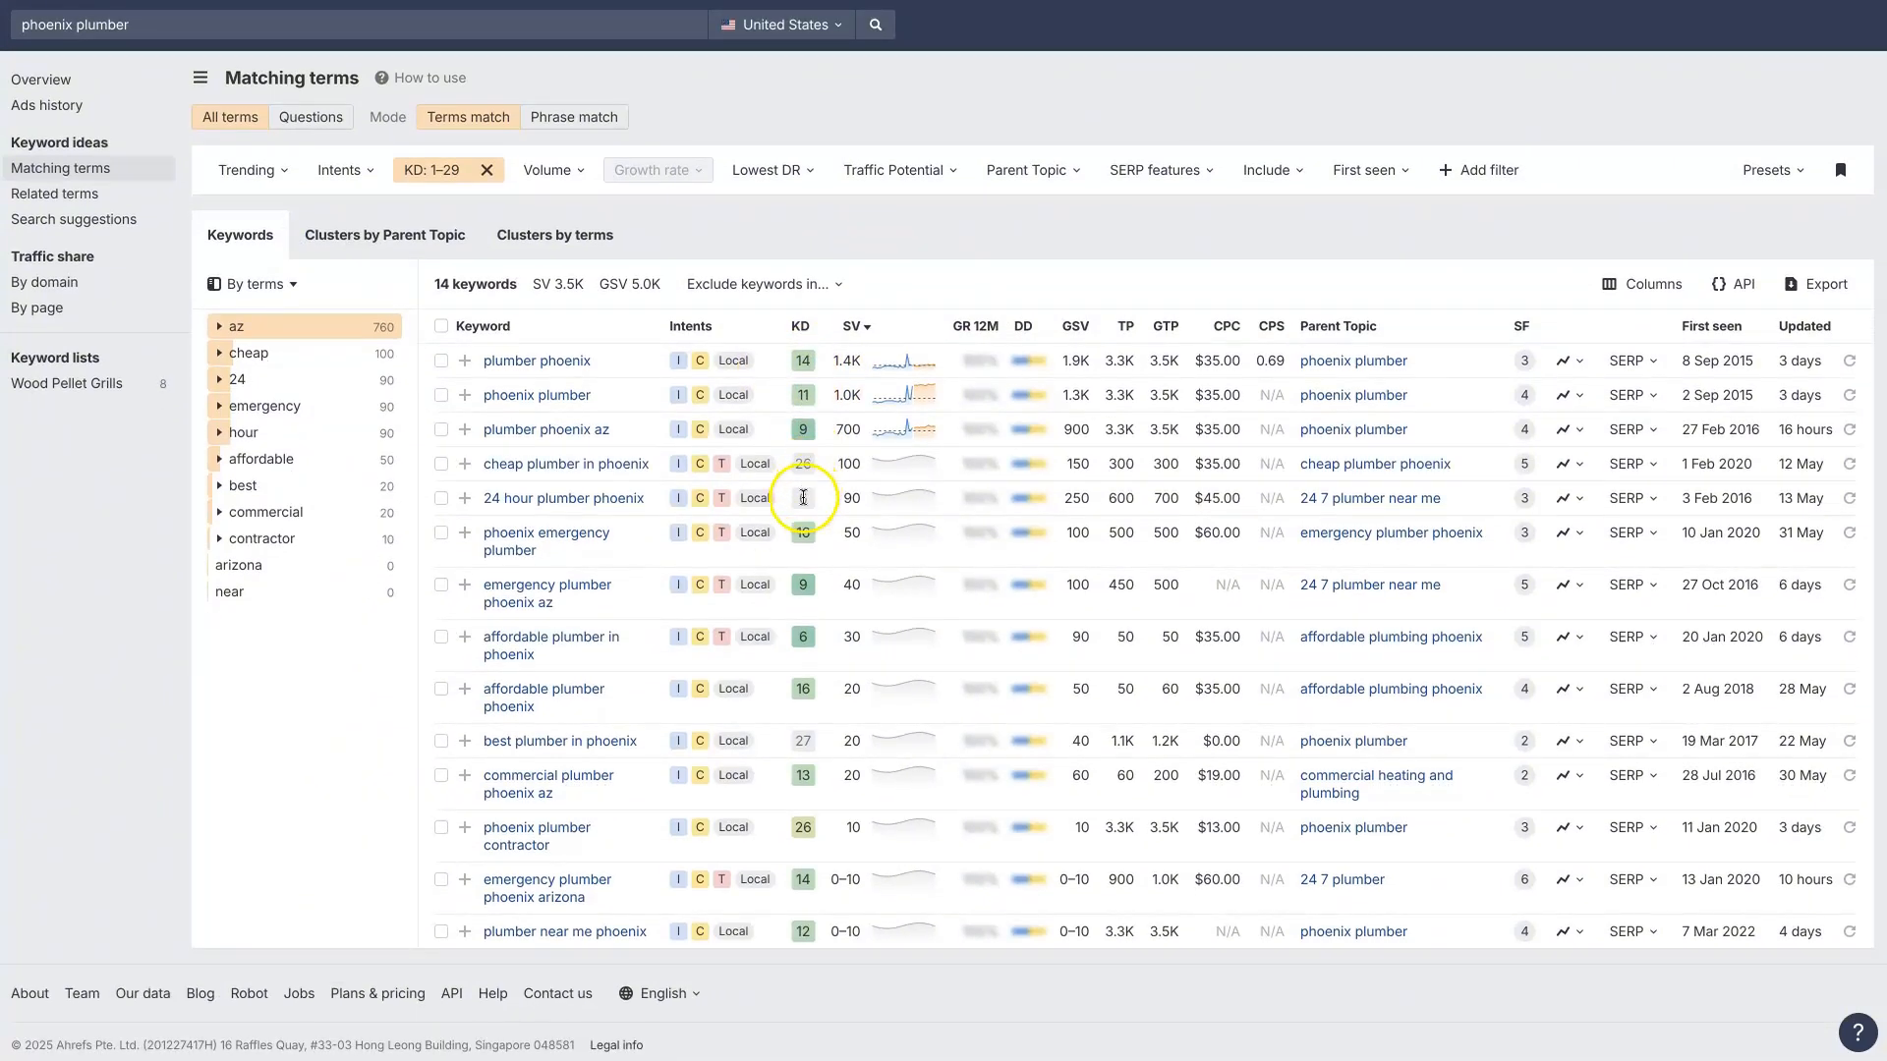
scroll(793, 563, up, 1)
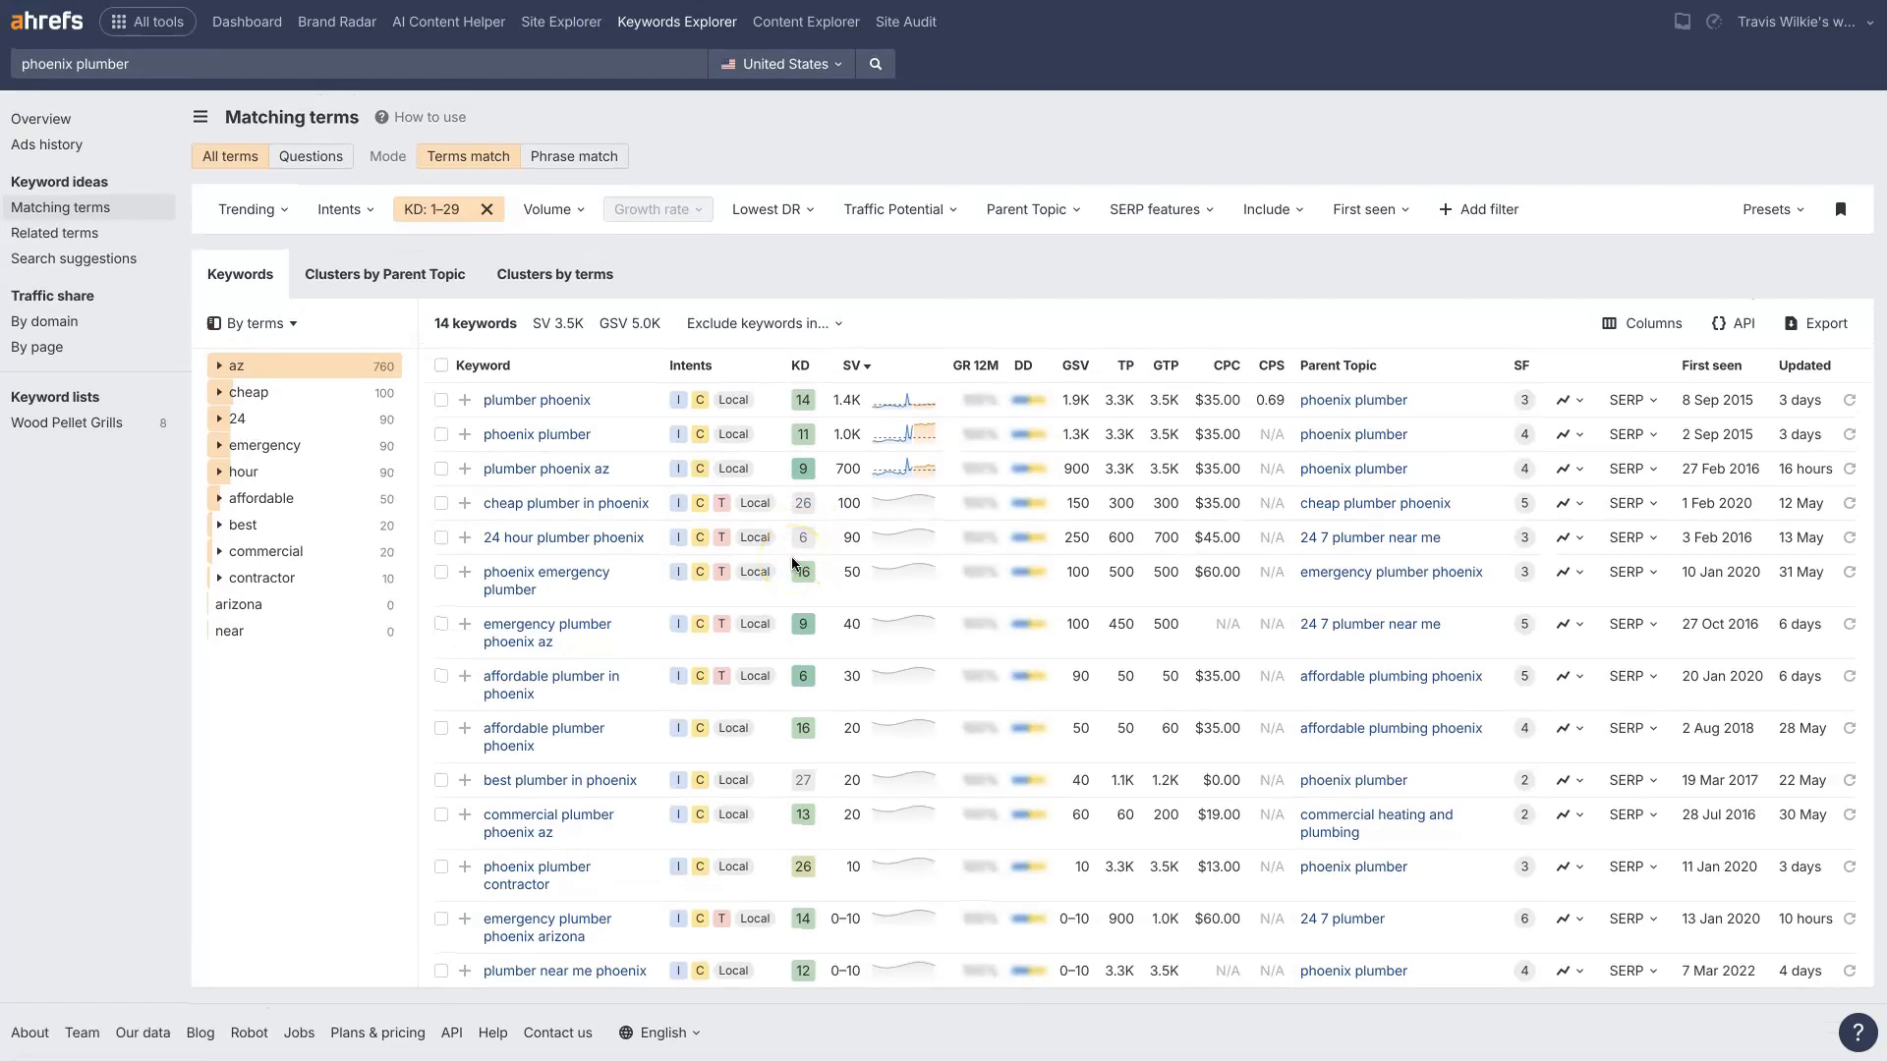